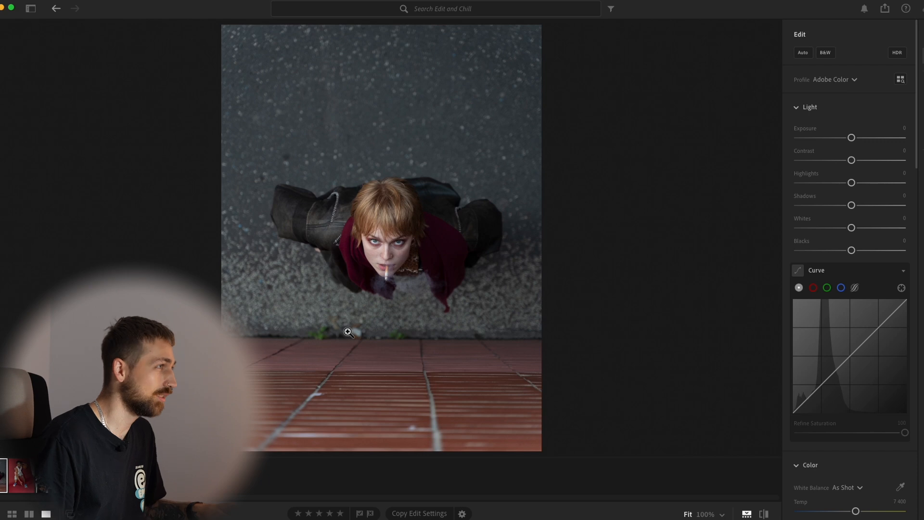
Crop the photo slightly tighter around the subject, using the Original (2 x 3) aspect ratio.
{"action": "left_click", "coordinate": [390, 217]}
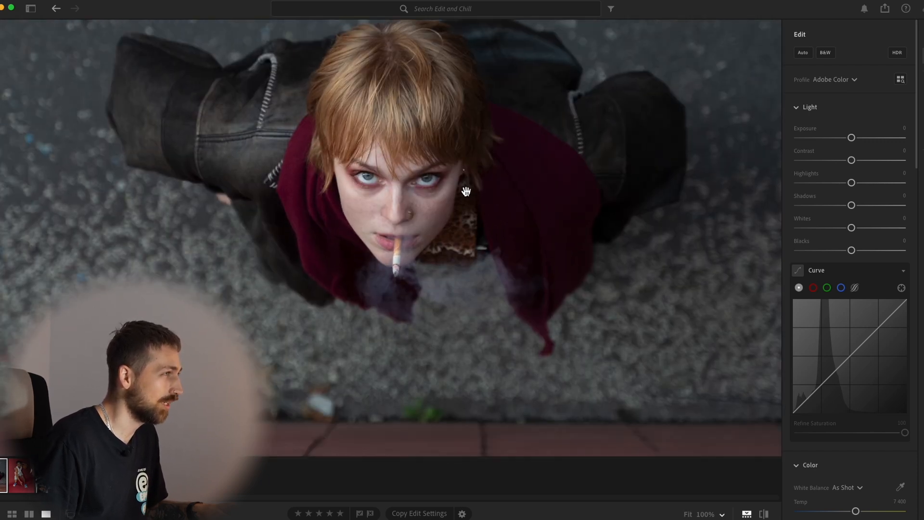
{"action": "left_click_drag", "start_coordinate": [466, 191], "coordinate": [424, 282]}
{"action": "left_click", "coordinate": [423, 283]}
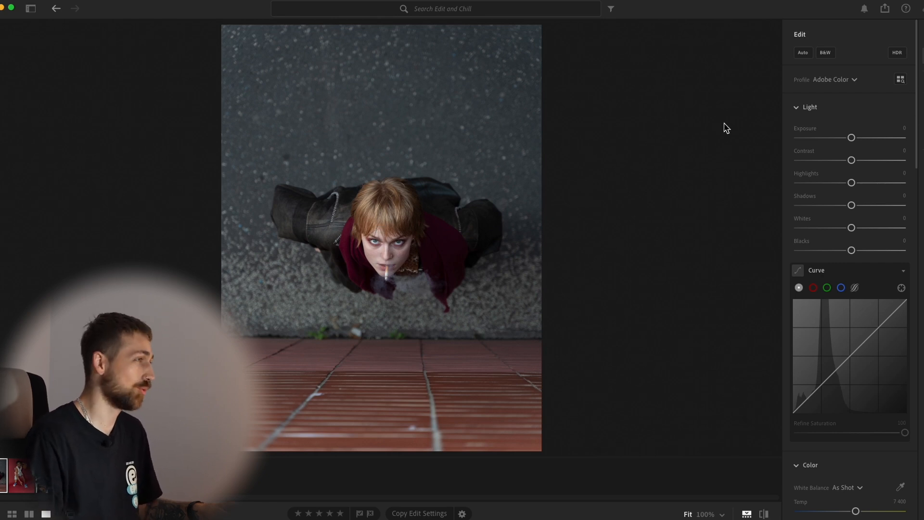
{"action": "key", "text": "c"}
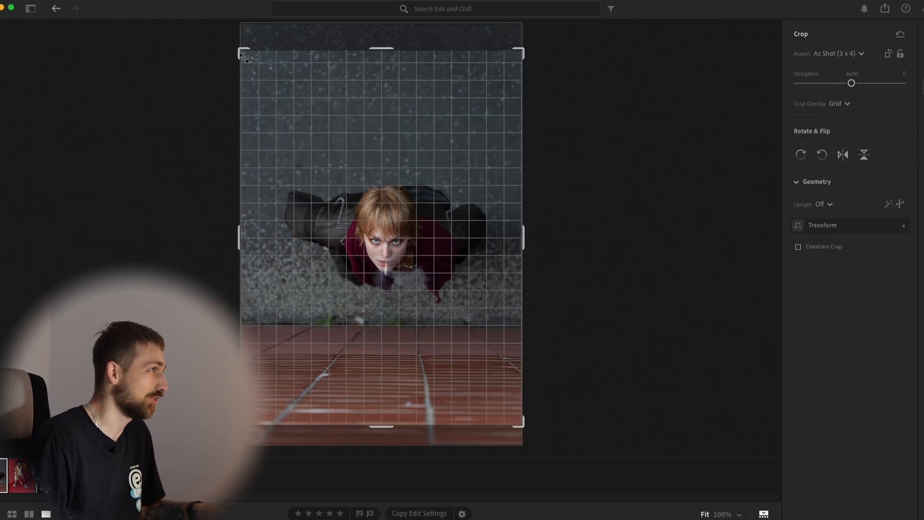
{"action": "left_click_drag", "start_coordinate": [243, 51], "coordinate": [255, 60]}
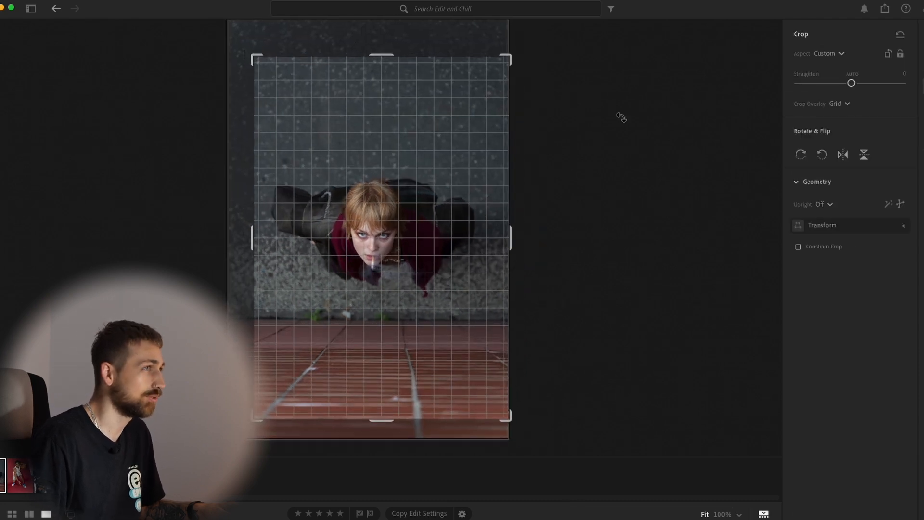
{"action": "left_click", "coordinate": [840, 55]}
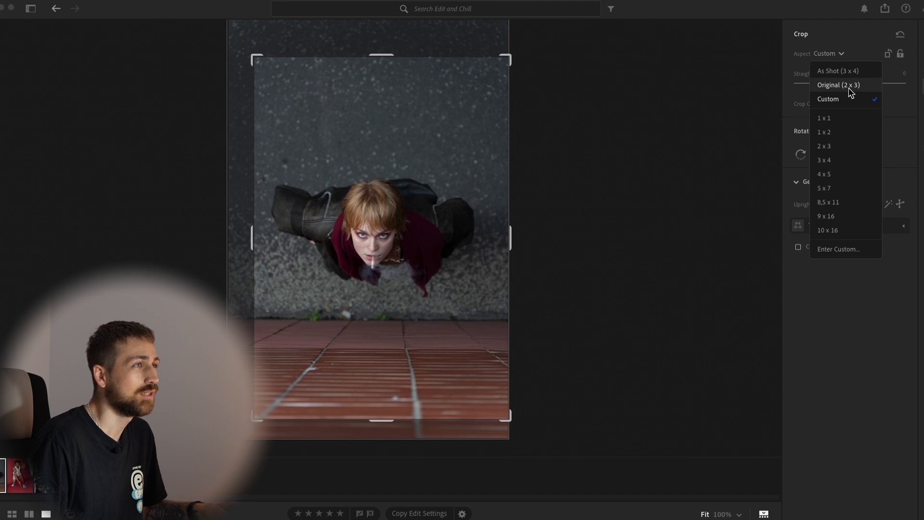
{"action": "left_click", "coordinate": [850, 90]}
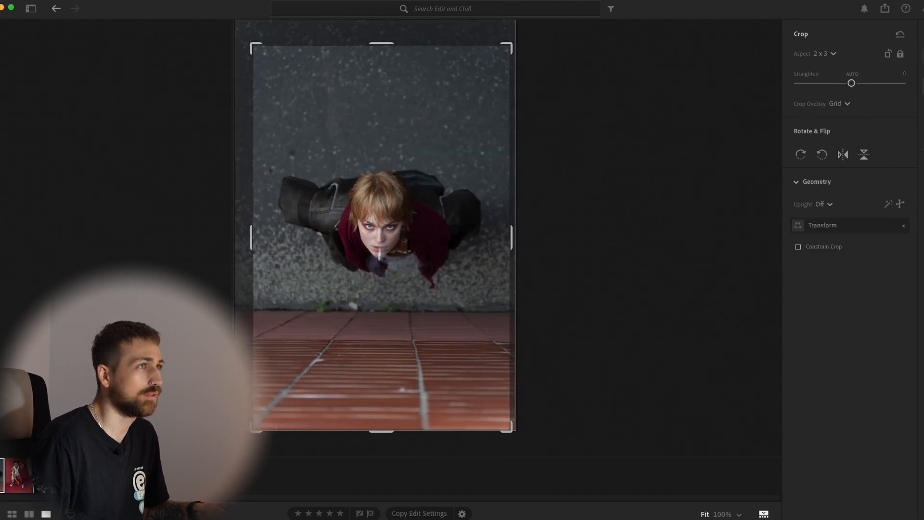
{"action": "key", "text": "e"}
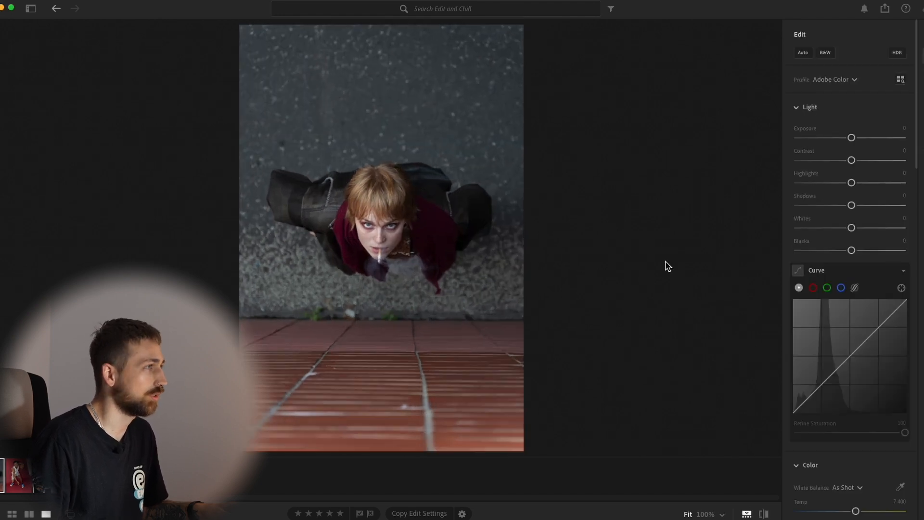
{"action": "left_click", "coordinate": [403, 210]}
{"action": "left_click", "coordinate": [448, 206]}
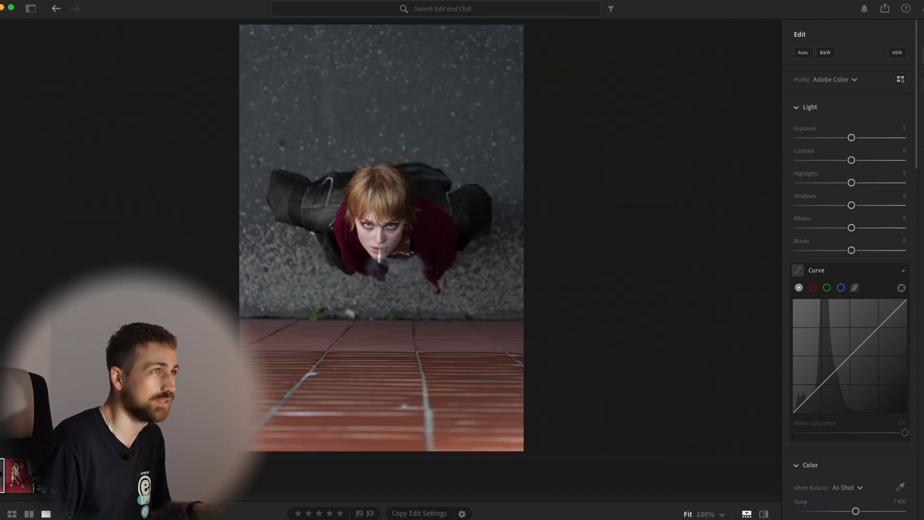
{"action": "key", "text": "c"}
{"action": "key", "text": "Return"}
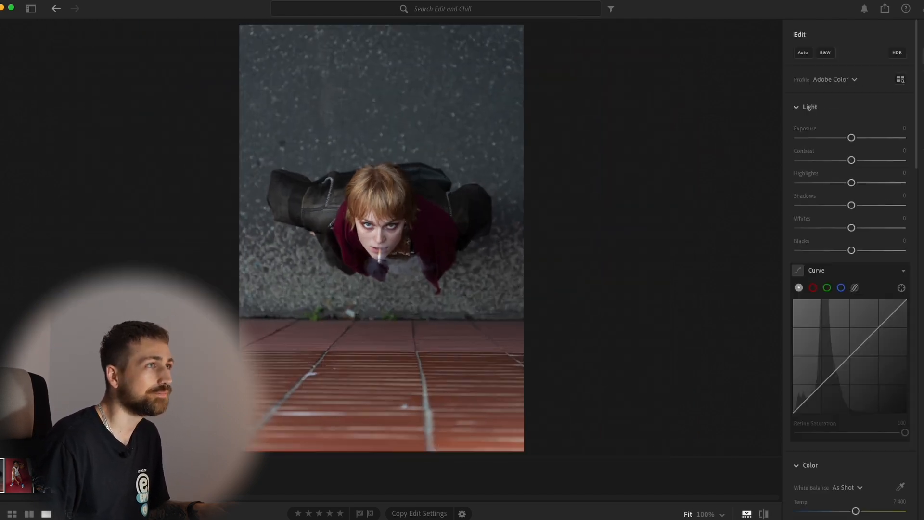
Adjust the photo's light: Contrast +10, Highlights -16, Shadows +27, Whites -3 and Blacks -5.
{"action": "left_click", "coordinate": [367, 197]}
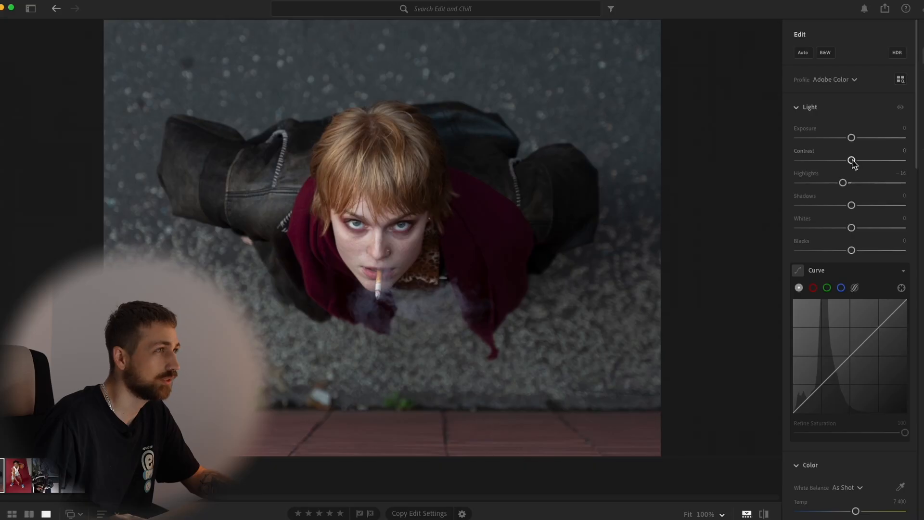
{"action": "left_click_drag", "start_coordinate": [852, 160], "coordinate": [857, 160]}
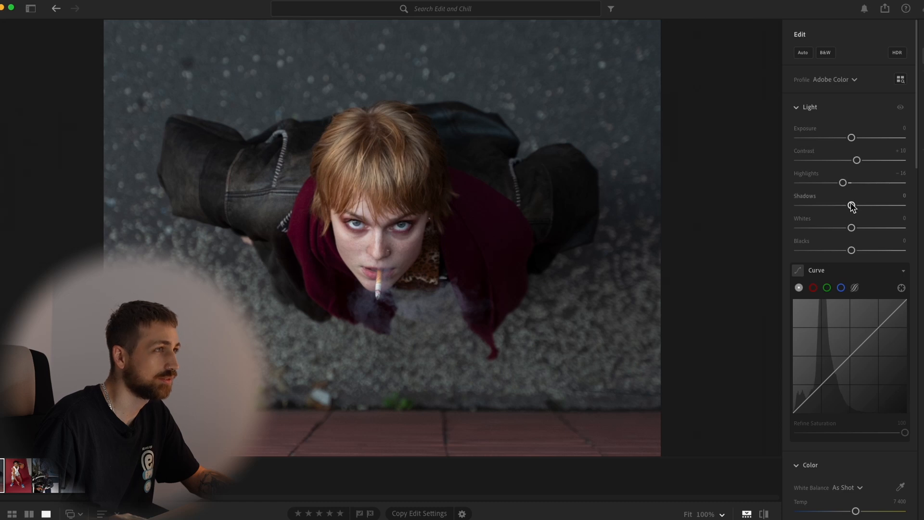
{"action": "left_click_drag", "start_coordinate": [858, 205], "coordinate": [850, 228]}
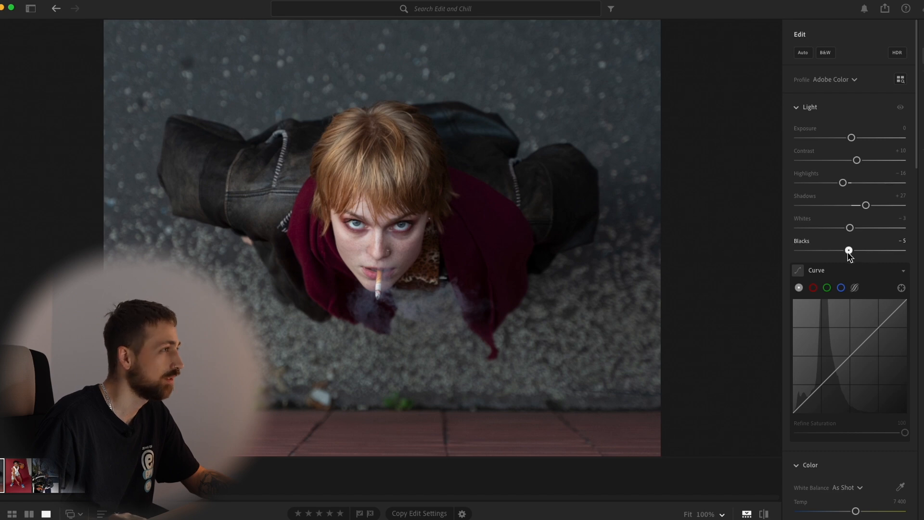
Fade the main tone curve by lifting its black endpoint slightly and lowering its white endpoint to an output of about 94.5.
{"action": "scroll", "coordinate": [847, 260], "scroll_direction": "down", "scroll_amount": 3}
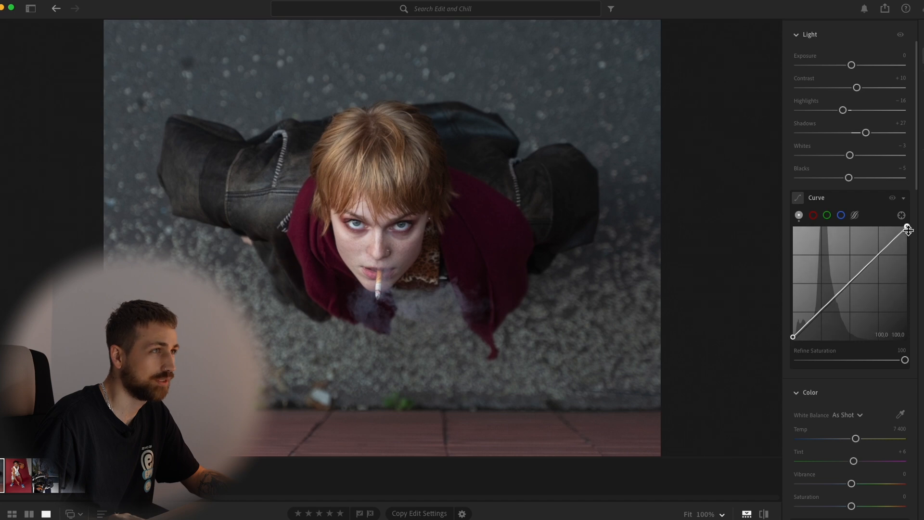
{"action": "left_click_drag", "start_coordinate": [908, 227], "coordinate": [908, 231]}
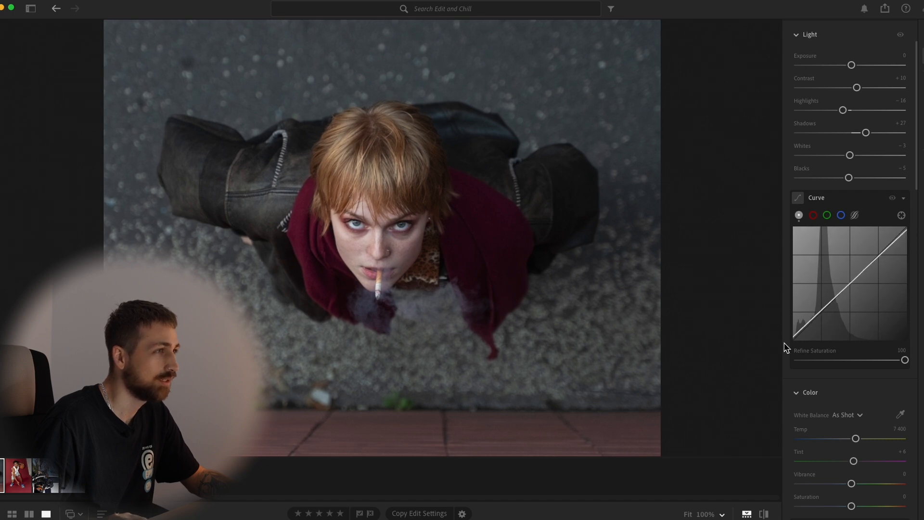
{"action": "left_click_drag", "start_coordinate": [794, 340], "coordinate": [792, 338]}
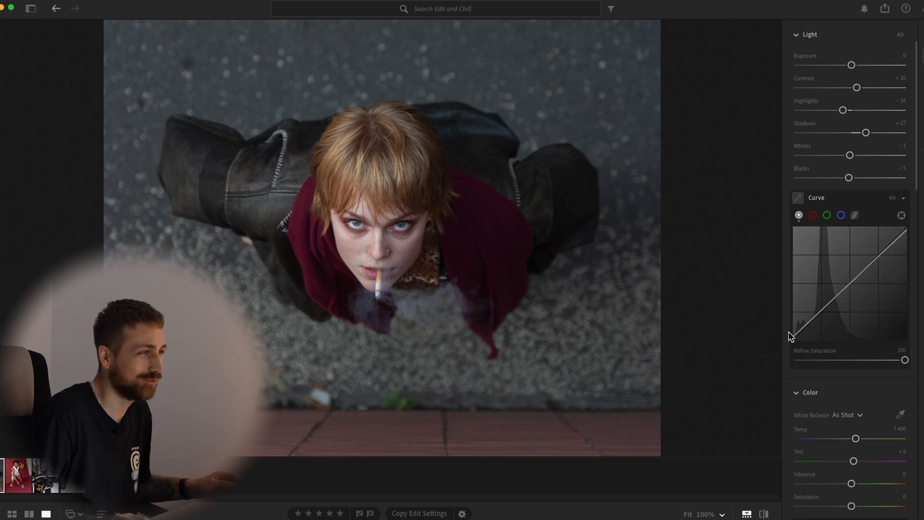
{"action": "mouse_move", "coordinate": [796, 338]}
{"action": "left_click_drag", "start_coordinate": [793, 338], "coordinate": [785, 335]}
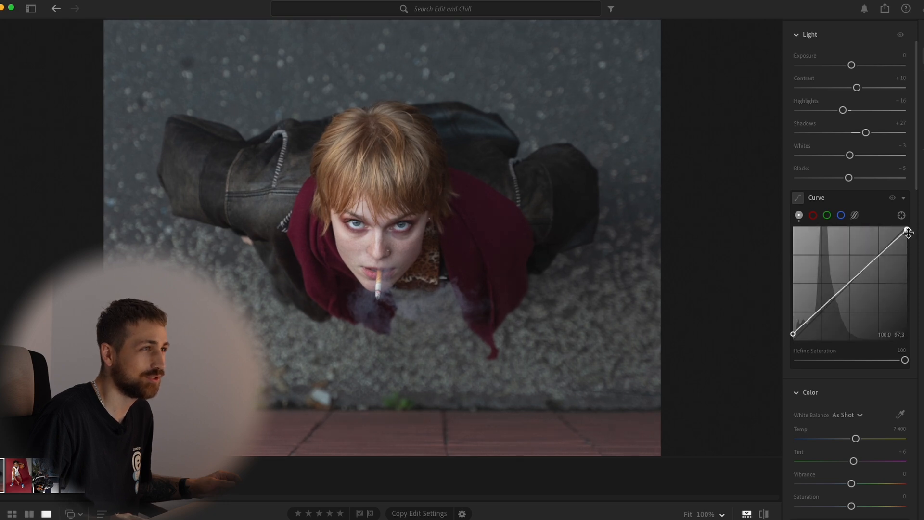
{"action": "left_click_drag", "start_coordinate": [907, 230], "coordinate": [909, 234]}
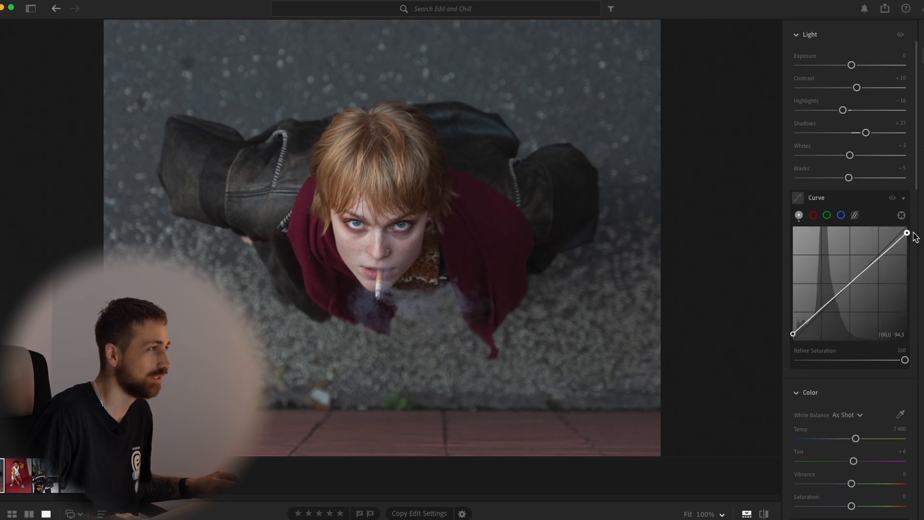
Shape the main tone curve into a gentle S with a lowered shadow point, a midtone anchor and a raised highlight point.
{"action": "left_click", "coordinate": [815, 317]}
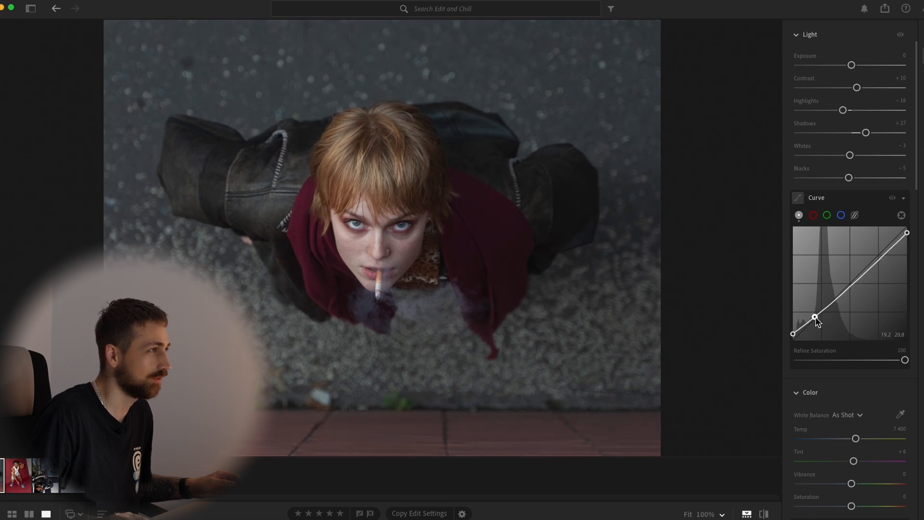
{"action": "left_click_drag", "start_coordinate": [877, 270], "coordinate": [875, 259]}
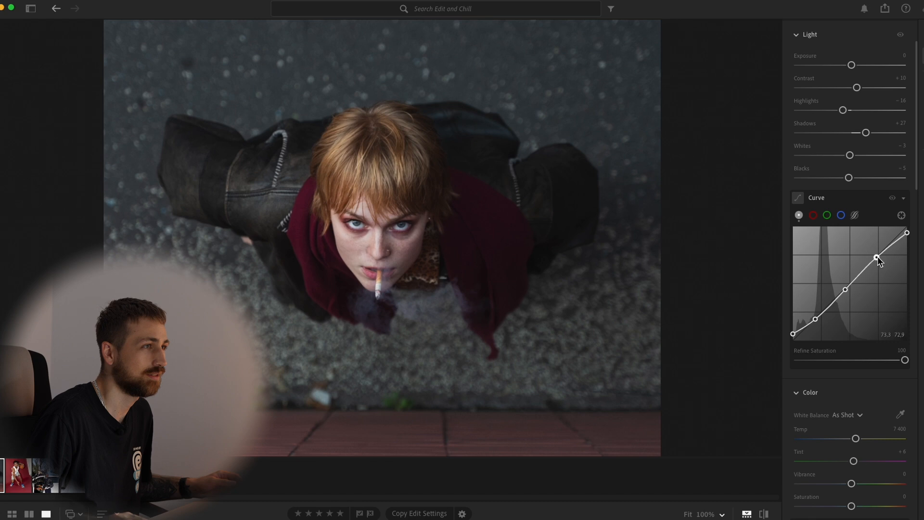
{"action": "left_click_drag", "start_coordinate": [876, 255], "coordinate": [876, 256]}
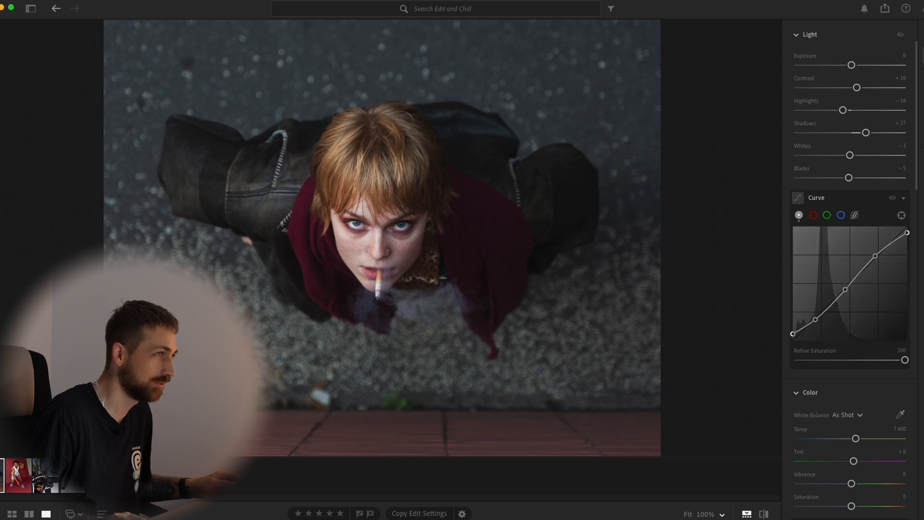
Compare the photo with and without the curve, and pull the main curve's shadow point down slightly further.
{"action": "left_click", "coordinate": [892, 198]}
{"action": "left_click", "coordinate": [892, 199]}
{"action": "left_click", "coordinate": [892, 198]}
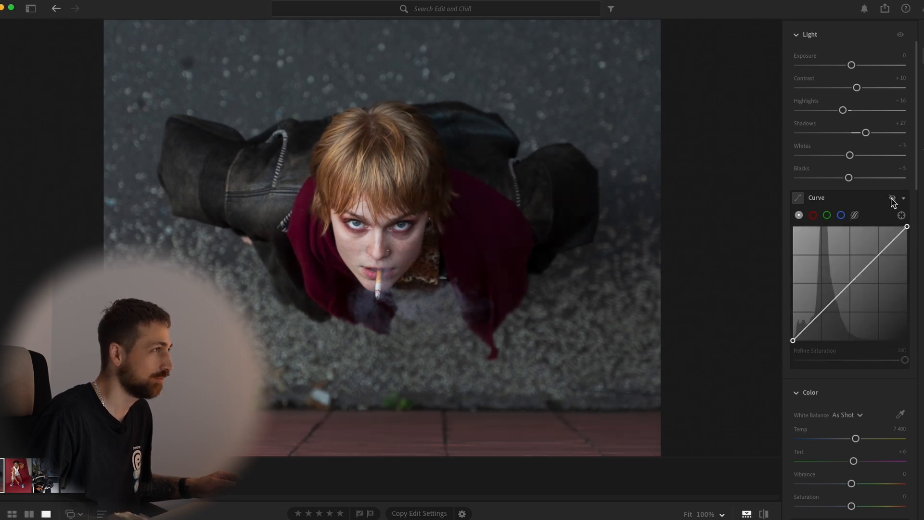
{"action": "left_click", "coordinate": [892, 198]}
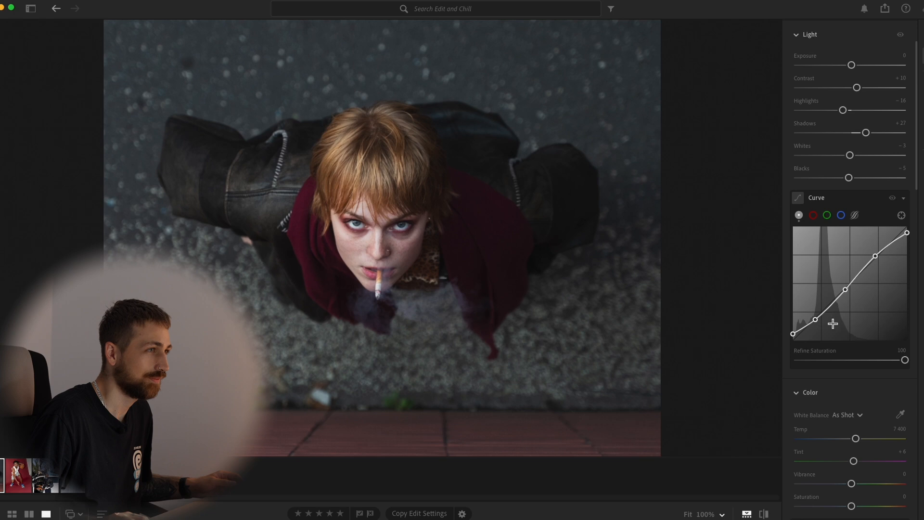
{"action": "left_click_drag", "start_coordinate": [817, 322], "coordinate": [817, 320]}
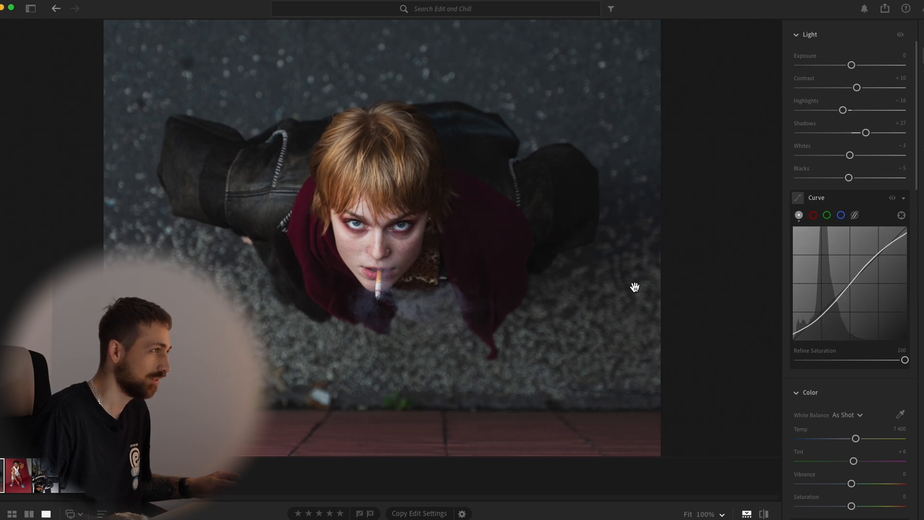
{"action": "left_click", "coordinate": [439, 239]}
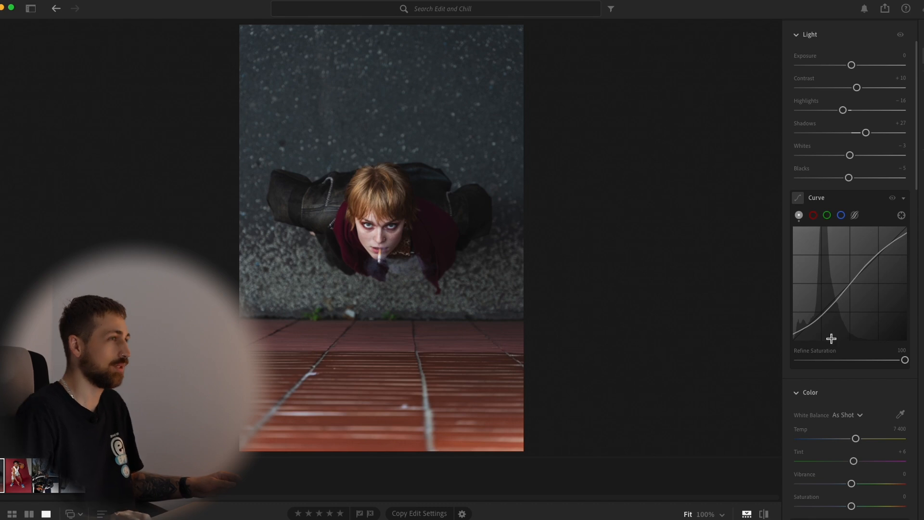
Add shadow, midtone and highlight points to the red channel curve, and lower the shadow and highlight points slightly.
{"action": "left_click", "coordinate": [812, 215]}
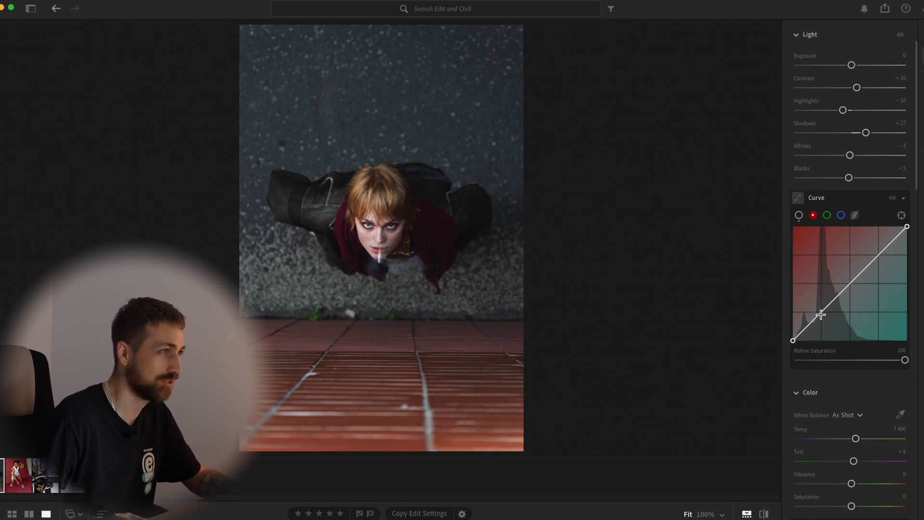
{"action": "left_click_drag", "start_coordinate": [820, 313], "coordinate": [823, 315]}
{"action": "left_click", "coordinate": [854, 284]}
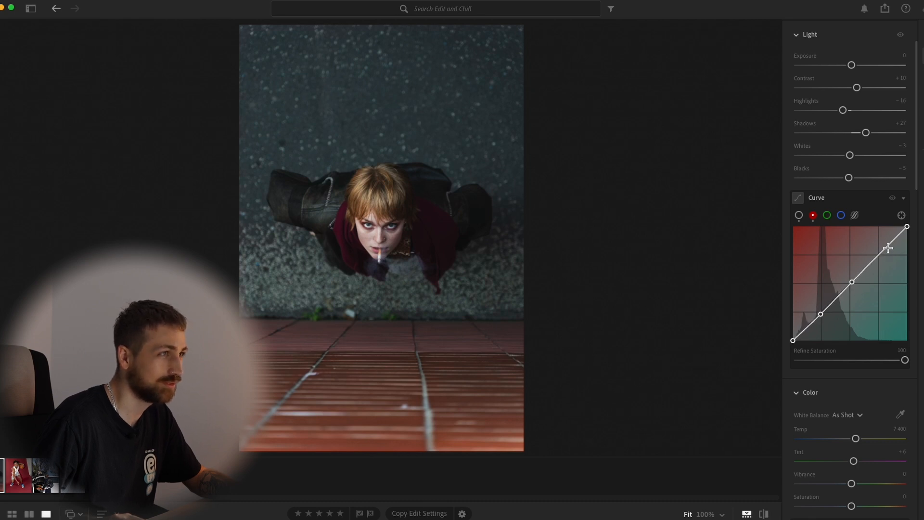
{"action": "left_click", "coordinate": [884, 253]}
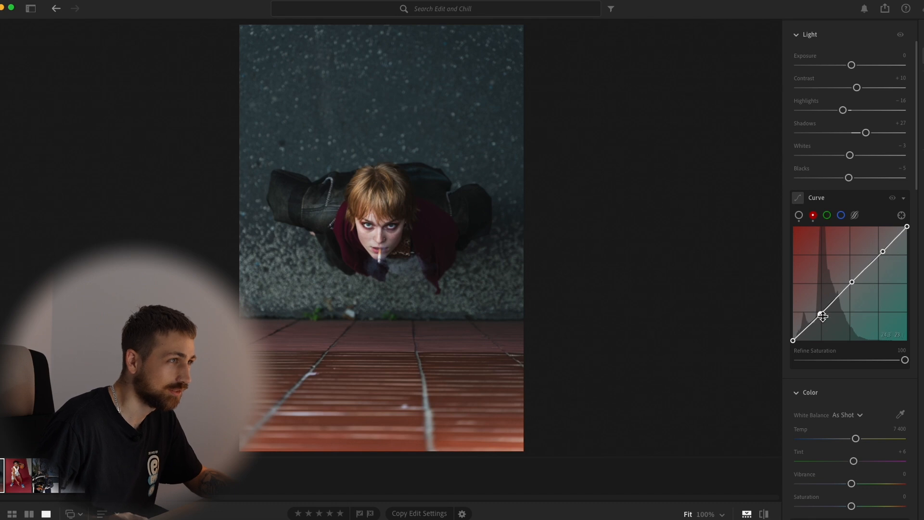
{"action": "left_click_drag", "start_coordinate": [821, 314], "coordinate": [821, 317]}
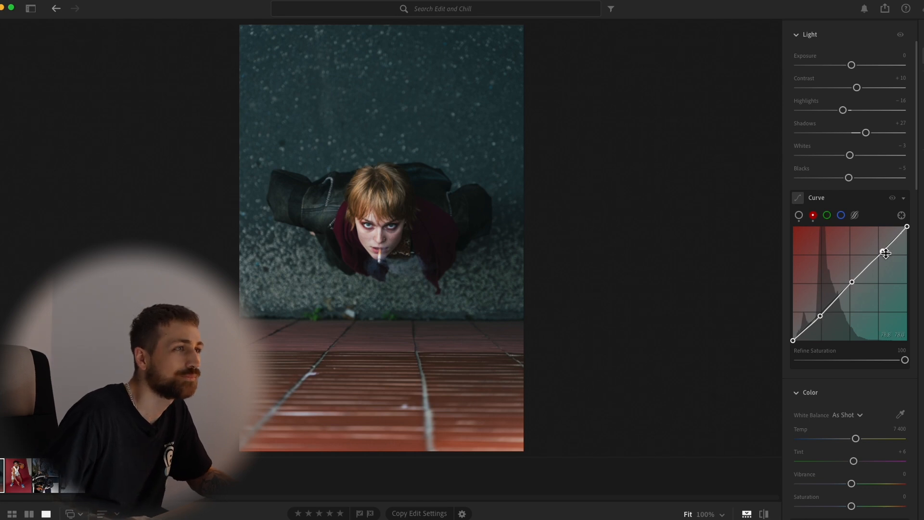
{"action": "left_click_drag", "start_coordinate": [884, 251], "coordinate": [882, 255]}
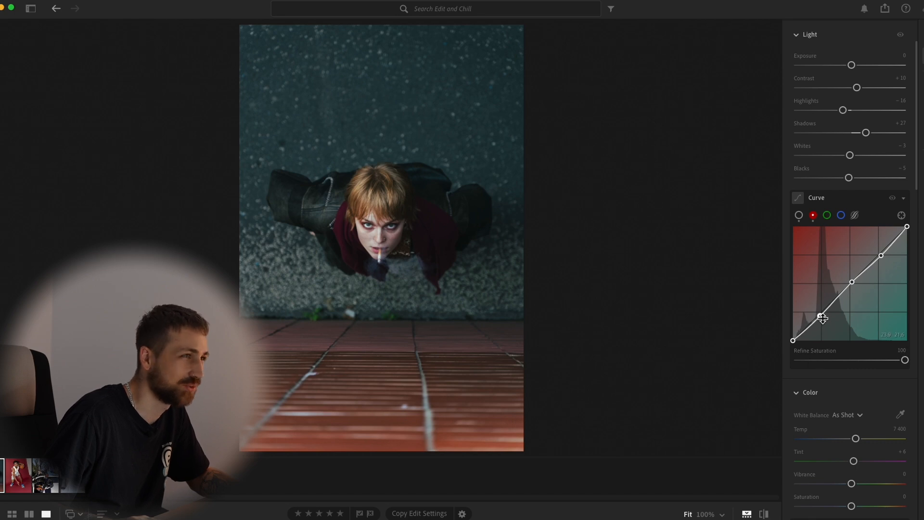
{"action": "left_click_drag", "start_coordinate": [822, 320], "coordinate": [820, 318]}
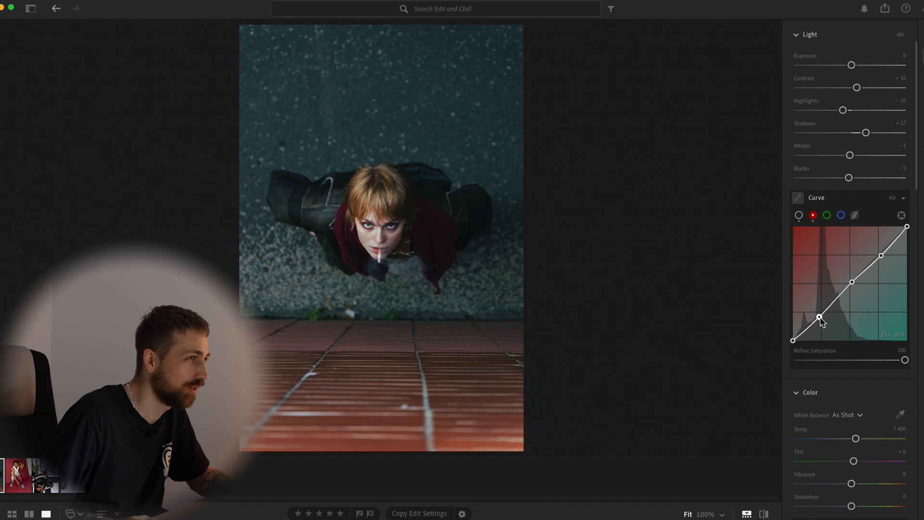
Compare the portrait up close with and without the curve adjustments.
{"action": "left_click", "coordinate": [373, 185]}
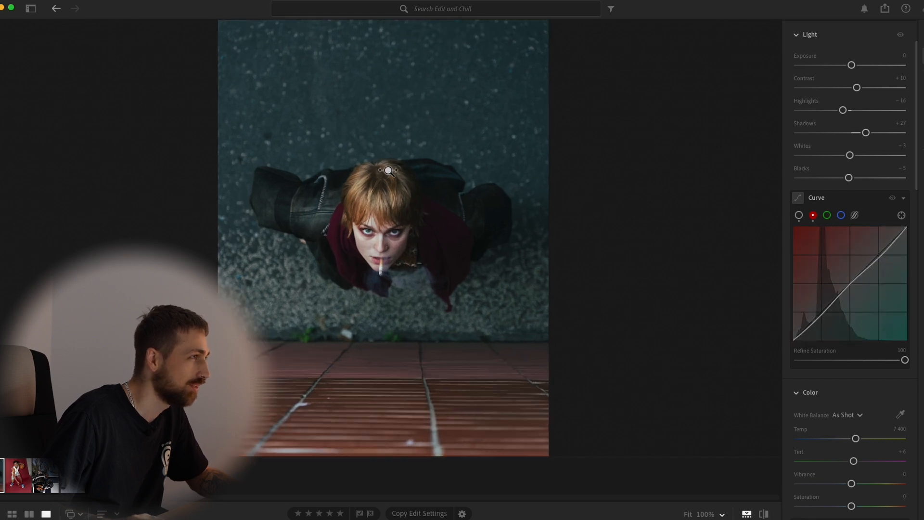
{"action": "left_click", "coordinate": [892, 197]}
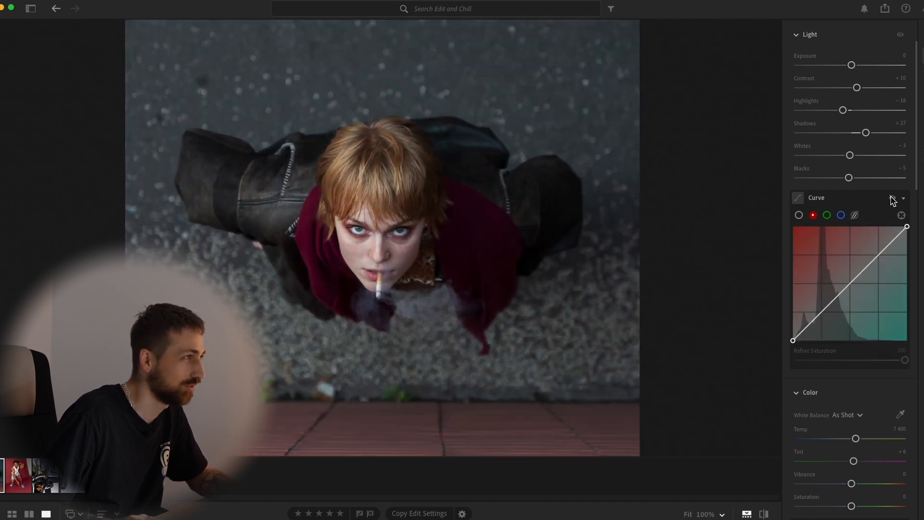
{"action": "left_click", "coordinate": [892, 198]}
{"action": "left_click", "coordinate": [417, 258]}
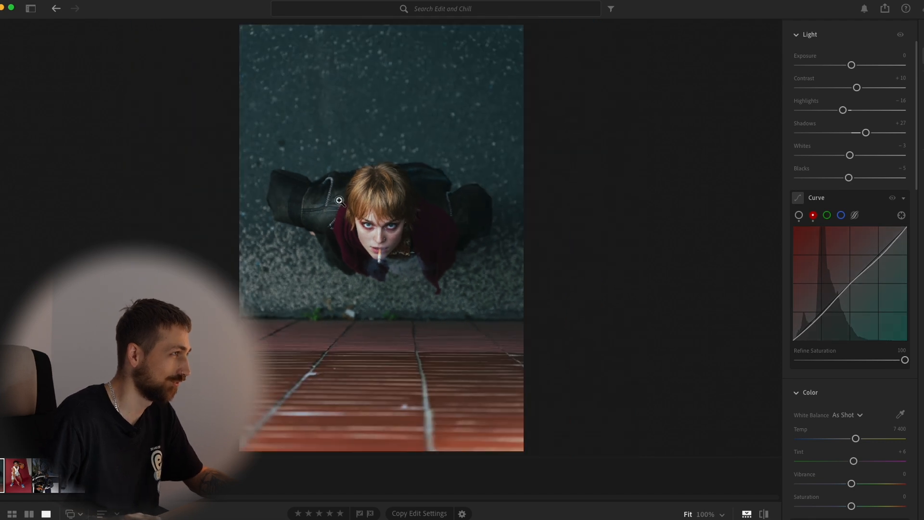
Switch the tone curve to the green channel.
{"action": "left_click", "coordinate": [827, 215]}
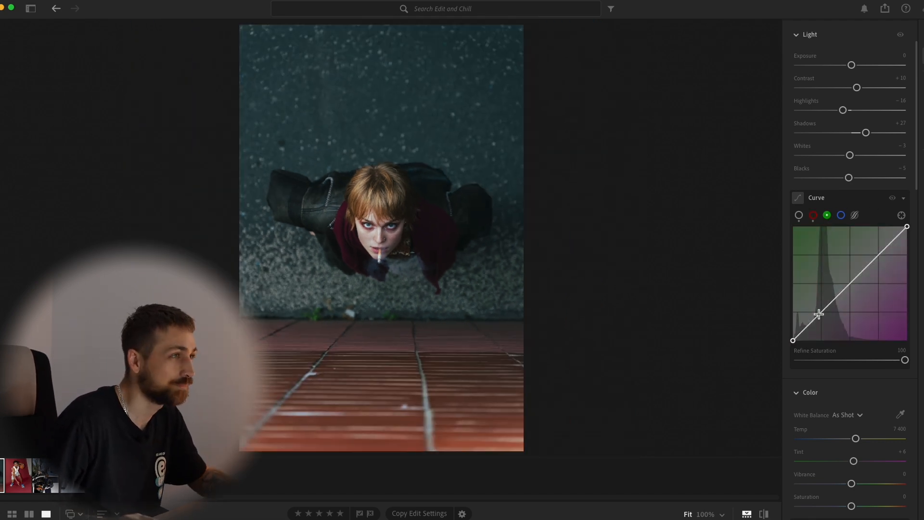
{"action": "left_click_drag", "start_coordinate": [823, 315], "coordinate": [823, 314]}
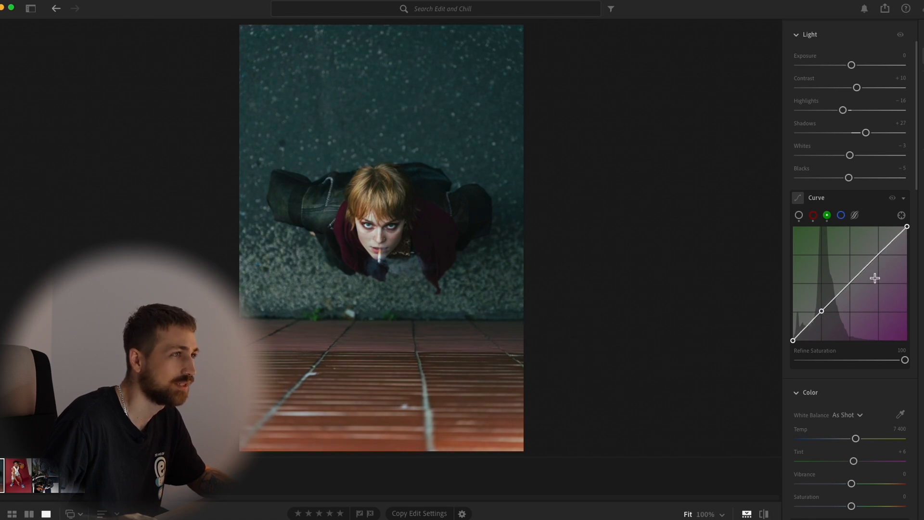
{"action": "left_click", "coordinate": [877, 256]}
{"action": "left_click", "coordinate": [851, 285]}
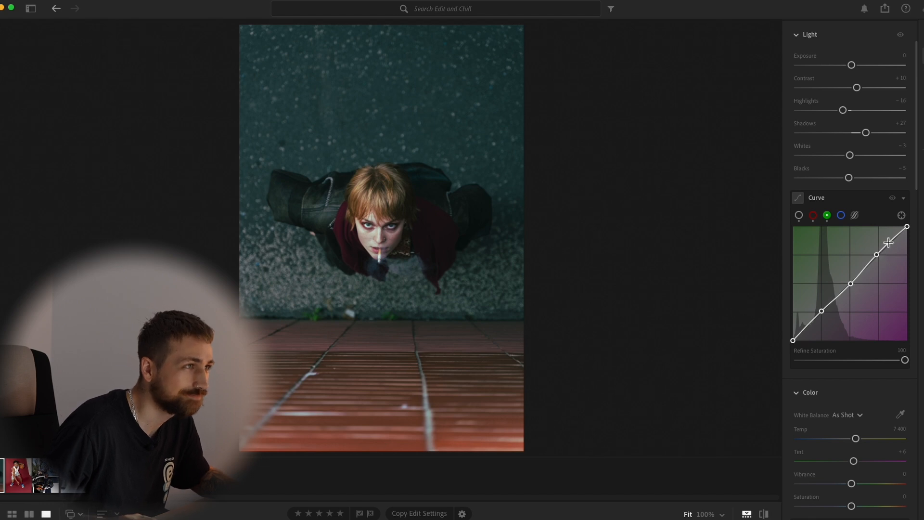
{"action": "key", "text": "super+z"}
{"action": "key", "text": "super+z"}
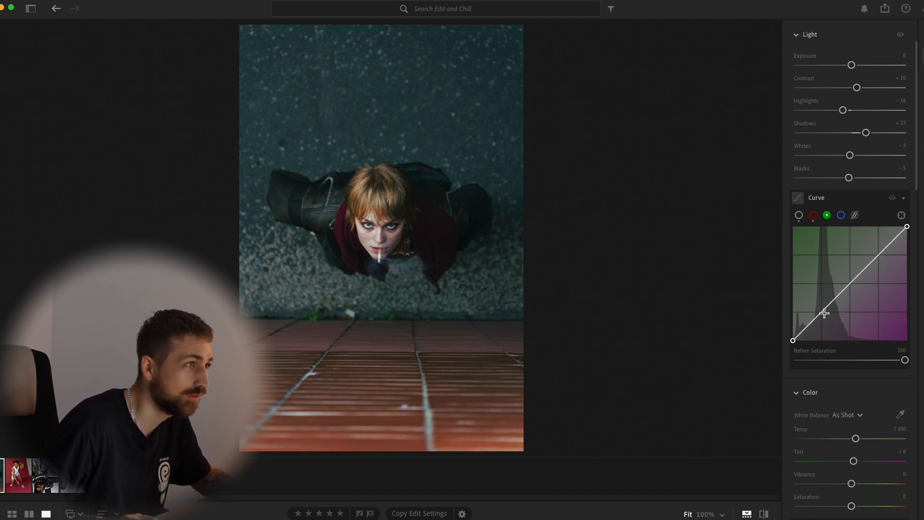
Add shadow, midtone and highlight points to the green channel curve, lifting the shadow point slightly and lowering the highlight point to about 80.0 / 74.5.
{"action": "left_click", "coordinate": [853, 285]}
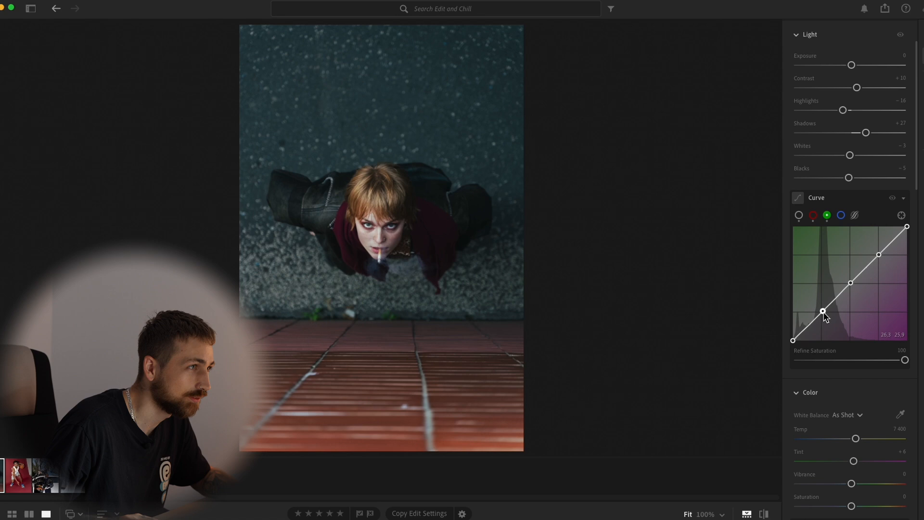
{"action": "left_click_drag", "start_coordinate": [824, 313], "coordinate": [823, 314]}
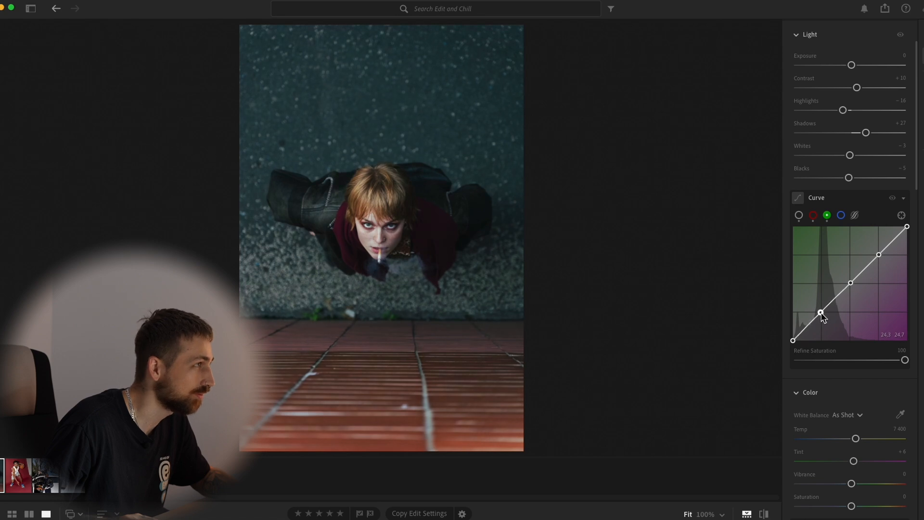
{"action": "left_click_drag", "start_coordinate": [821, 317], "coordinate": [821, 317]}
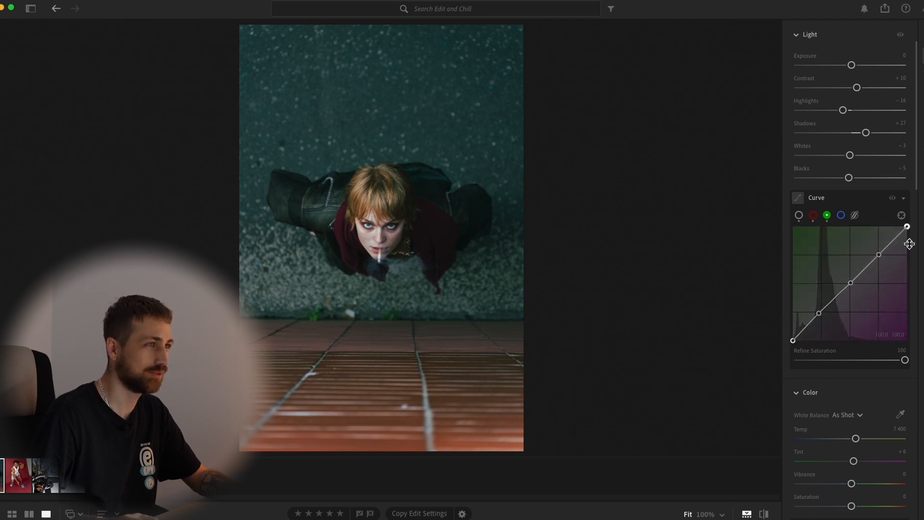
{"action": "left_click_drag", "start_coordinate": [879, 255], "coordinate": [885, 258]}
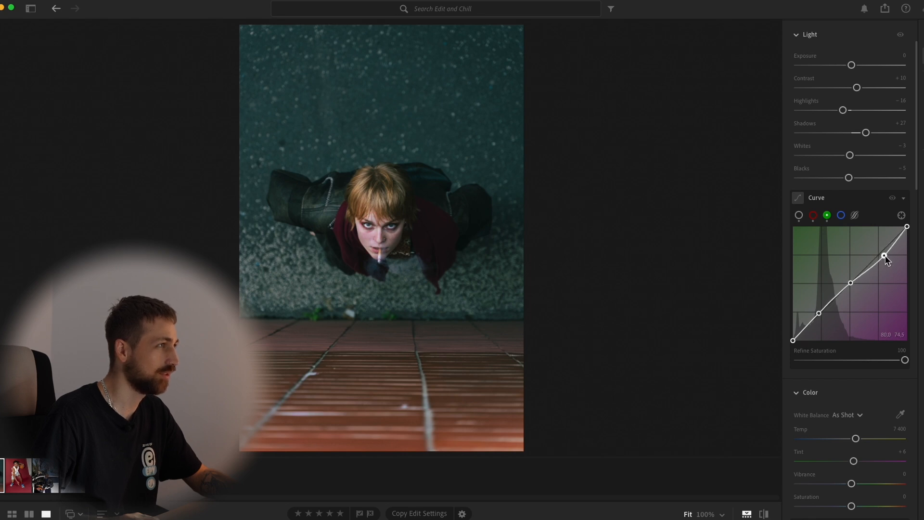
Check the green tint on the subject's face up close, and ease the green curve's highlight point to about 79.2 / 76.1.
{"action": "left_click", "coordinate": [403, 220]}
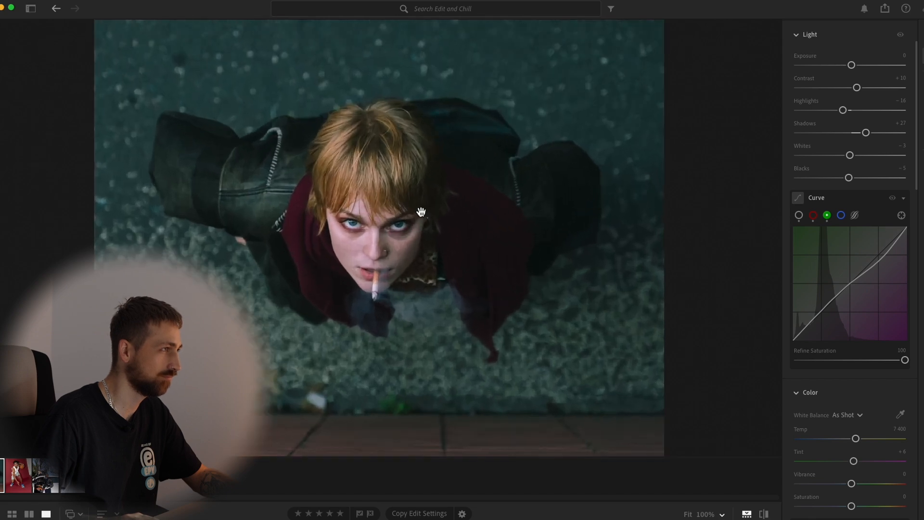
{"action": "scroll", "coordinate": [414, 218], "scroll_direction": "up", "scroll_amount": 2}
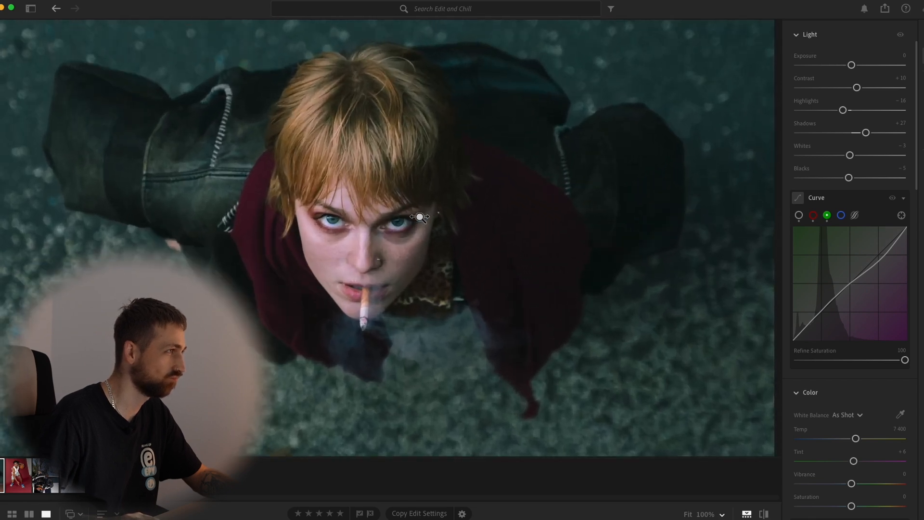
{"action": "left_click_drag", "start_coordinate": [397, 217], "coordinate": [436, 258]}
{"action": "left_click", "coordinate": [339, 244]}
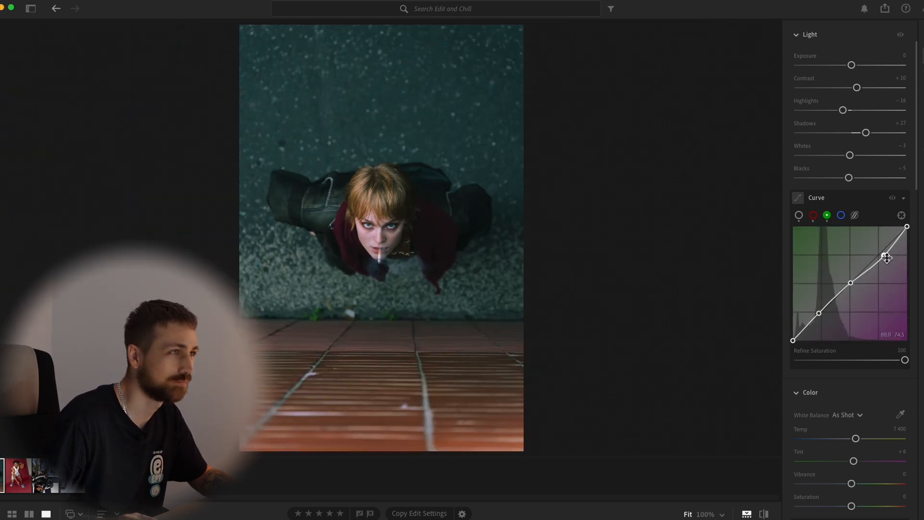
{"action": "left_click_drag", "start_coordinate": [884, 255], "coordinate": [884, 255]}
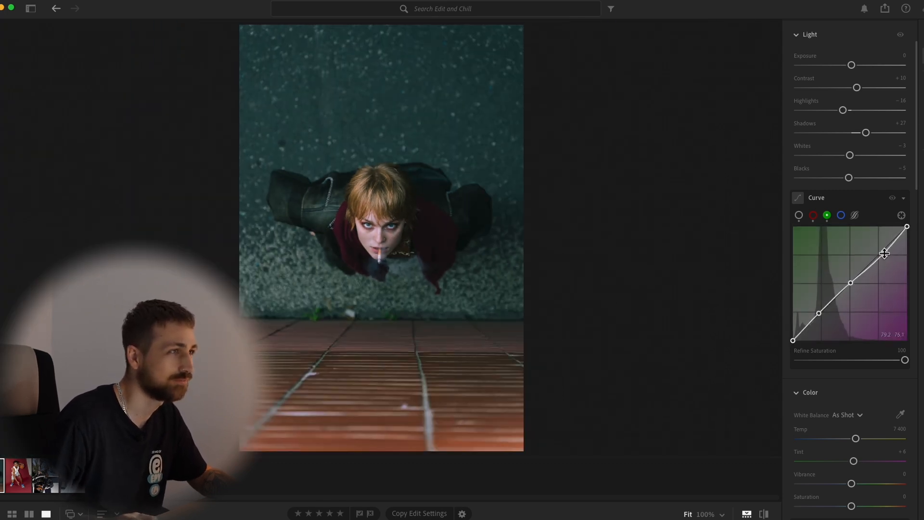
Add shadow and highlight points to the blue channel curve, lift both slightly, and compare the portrait before and after.
{"action": "left_click", "coordinate": [841, 216]}
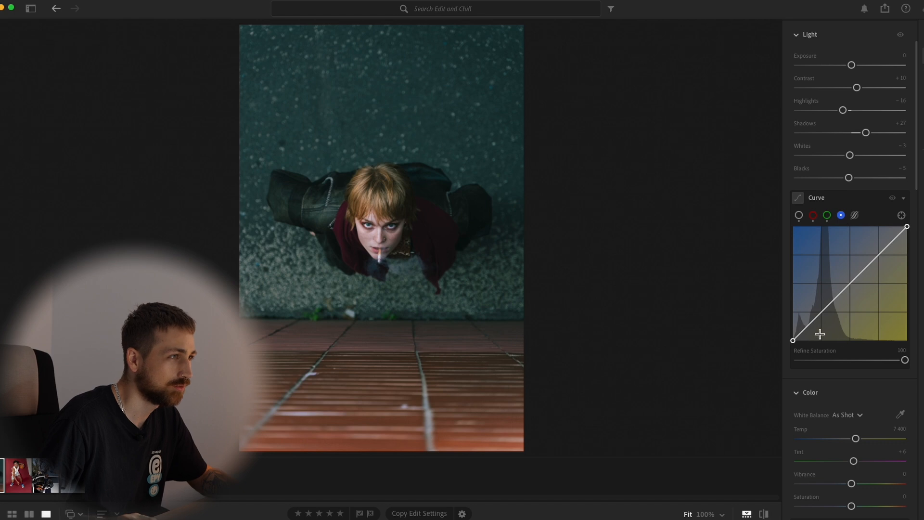
{"action": "mouse_move", "coordinate": [830, 304]}
{"action": "left_mouse_down"}
{"action": "mouse_move", "coordinate": [813, 319]}
{"action": "mouse_move", "coordinate": [826, 313]}
{"action": "left_mouse_up"}
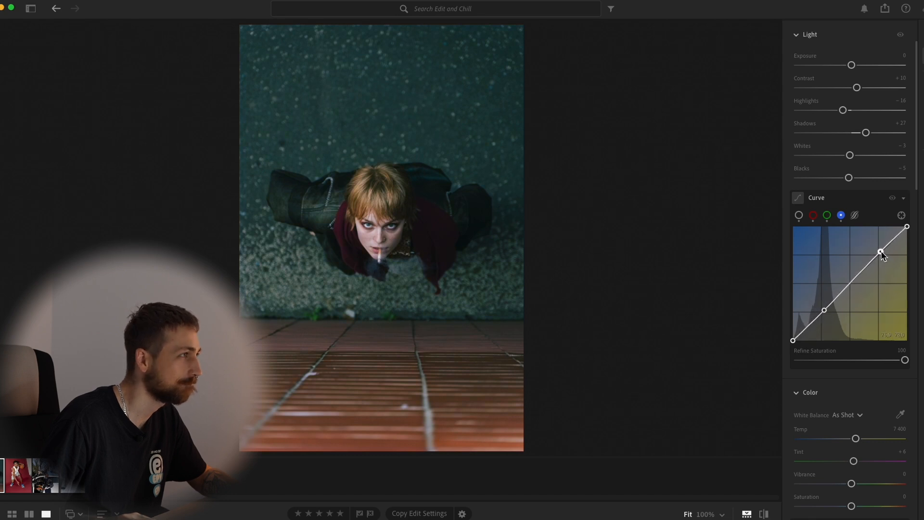
{"action": "left_click_drag", "start_coordinate": [879, 253], "coordinate": [878, 254]}
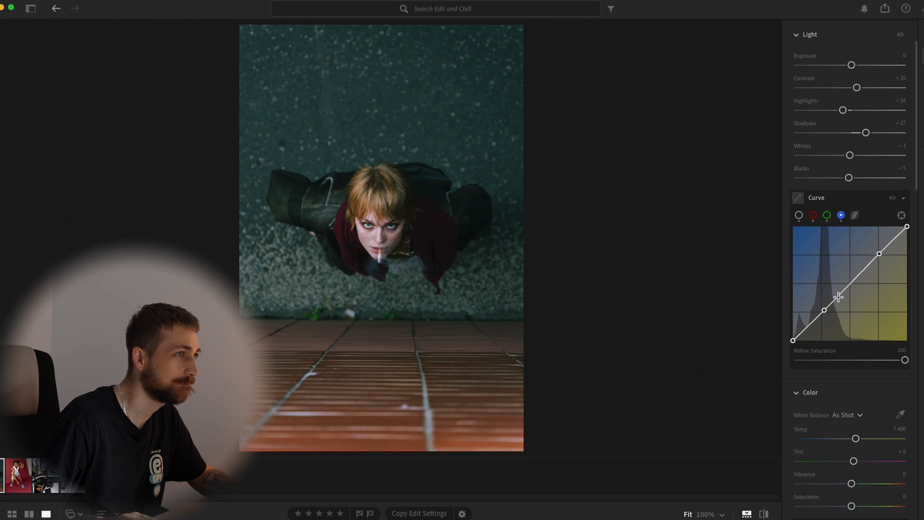
{"action": "left_click", "coordinate": [827, 309]}
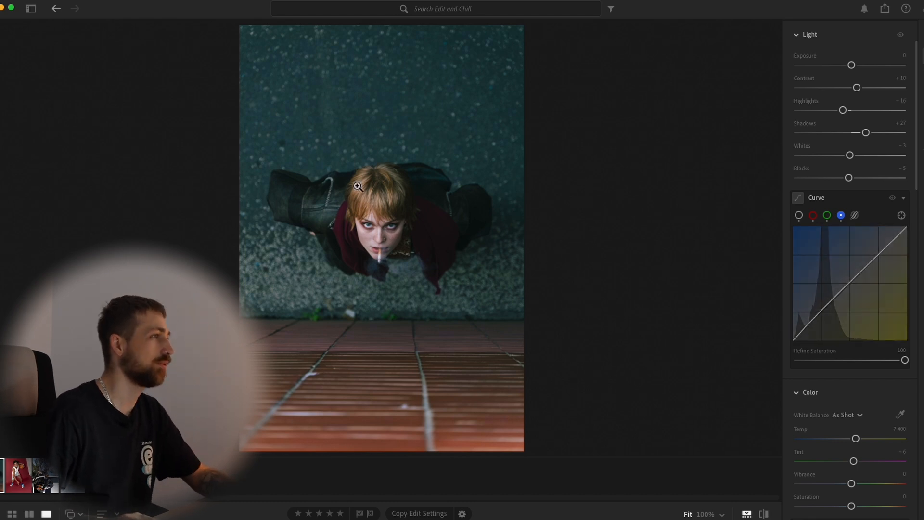
{"action": "key", "text": "backslash"}
{"action": "key", "text": "backslash"}
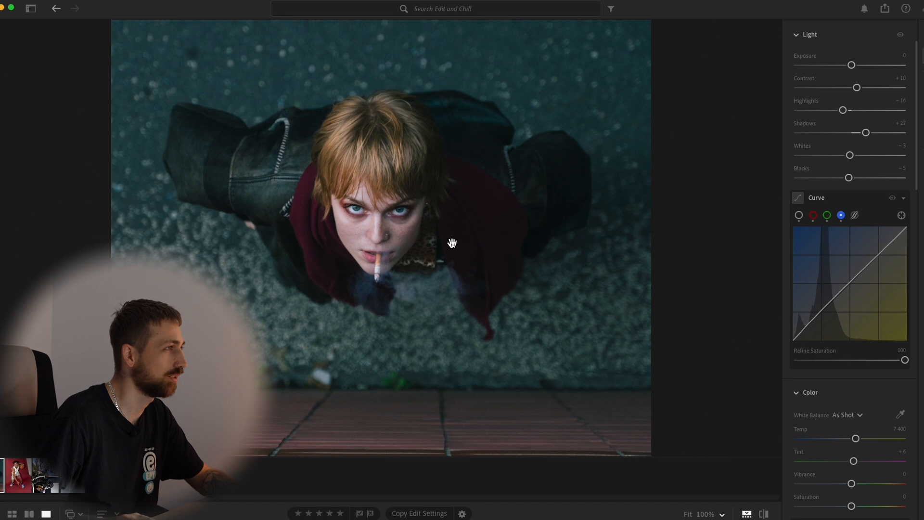
{"action": "left_click", "coordinate": [439, 238]}
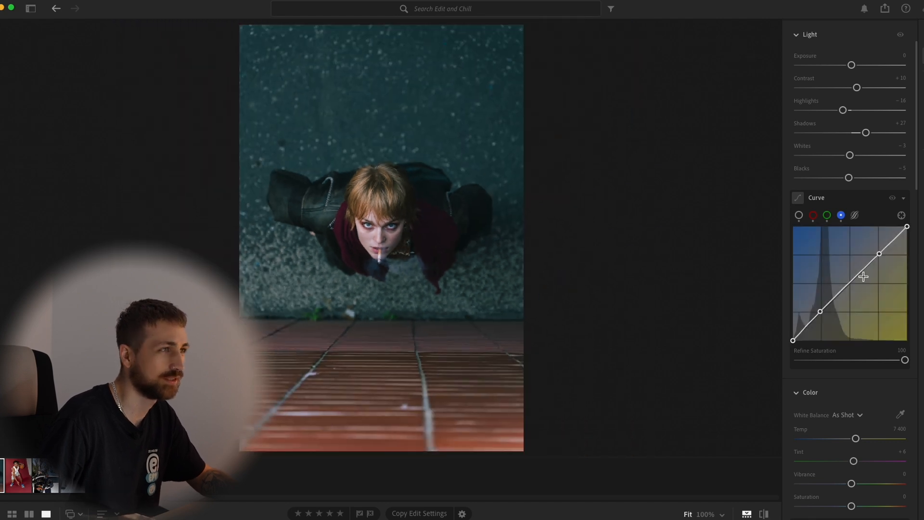
Warm the white balance by setting Temp to about 8,089, judging the effect on the enlarged portrait.
{"action": "scroll", "coordinate": [858, 424], "scroll_direction": "down", "scroll_amount": 2}
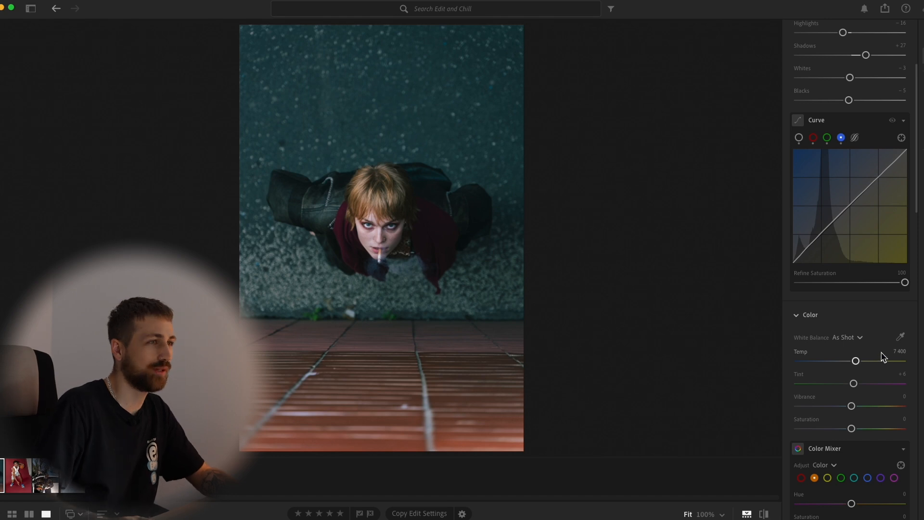
{"action": "mouse_move", "coordinate": [858, 364]}
{"action": "left_mouse_down"}
{"action": "mouse_move", "coordinate": [849, 364]}
{"action": "mouse_move", "coordinate": [864, 369]}
{"action": "left_mouse_up"}
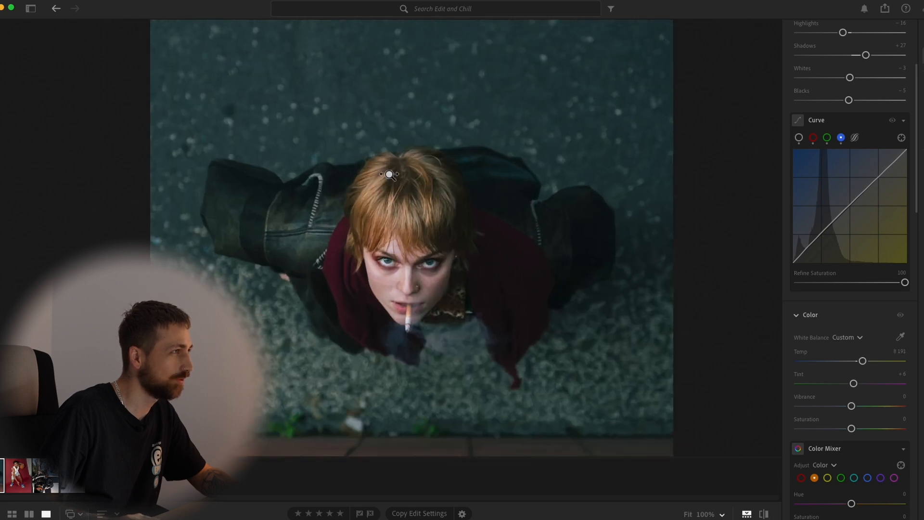
{"action": "left_click", "coordinate": [343, 178]}
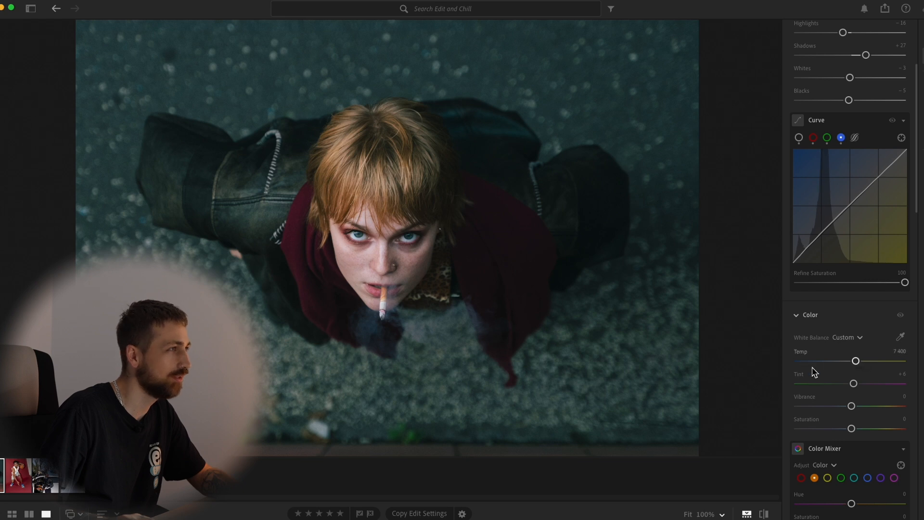
{"action": "left_click_drag", "start_coordinate": [861, 363], "coordinate": [864, 364]}
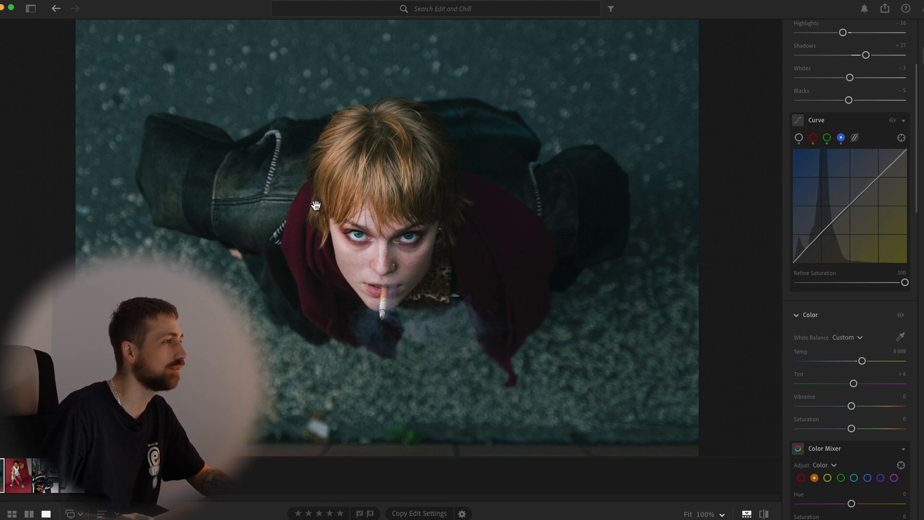
Try Tint values between -4 and +19, and restore the original Tint.
{"action": "scroll", "coordinate": [867, 356], "scroll_direction": "down", "scroll_amount": 3}
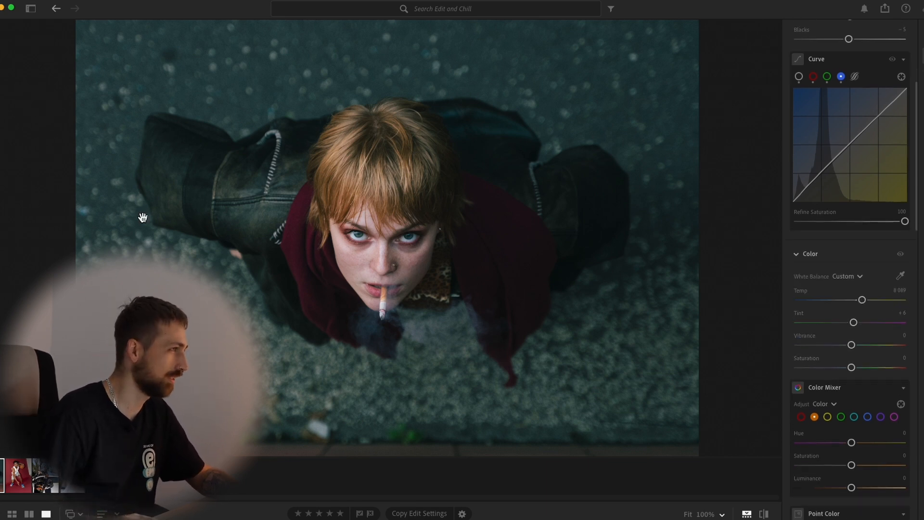
{"action": "scroll", "coordinate": [883, 294], "scroll_direction": "down", "scroll_amount": 5}
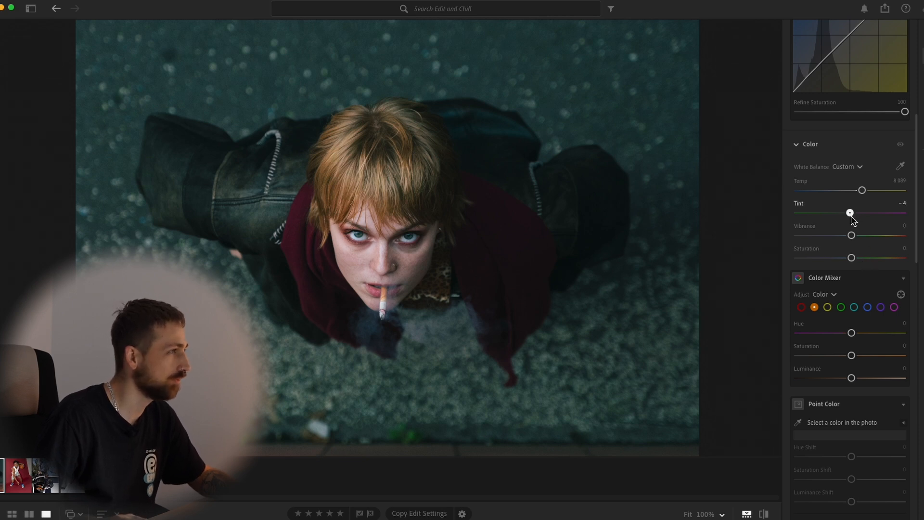
{"action": "left_click_drag", "start_coordinate": [851, 216], "coordinate": [859, 217]}
{"action": "double_click", "coordinate": [799, 205]}
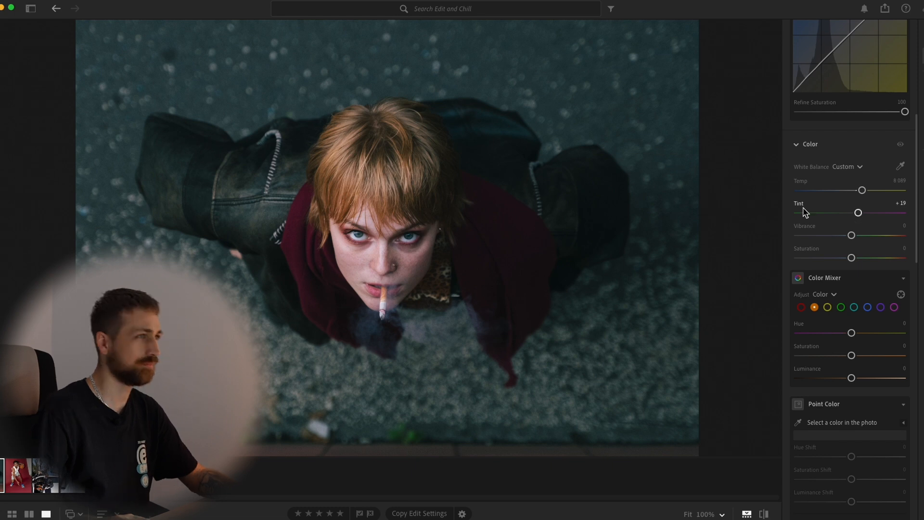
{"action": "left_click", "coordinate": [564, 369]}
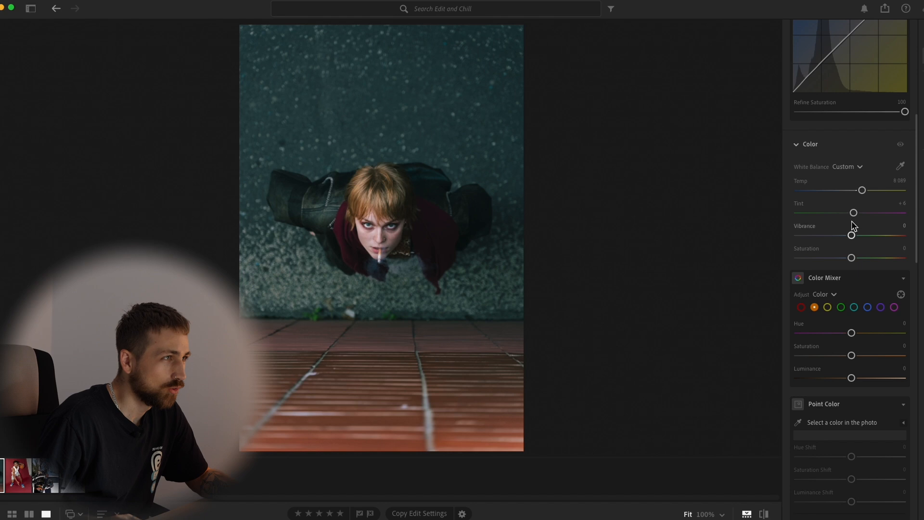
In the Color Mixer, shift the reds' Hue slightly toward orange, set their Saturation to +17 and their Luminance to +18.
{"action": "scroll", "coordinate": [852, 233], "scroll_direction": "down", "scroll_amount": 4}
{"action": "left_click", "coordinate": [801, 215]}
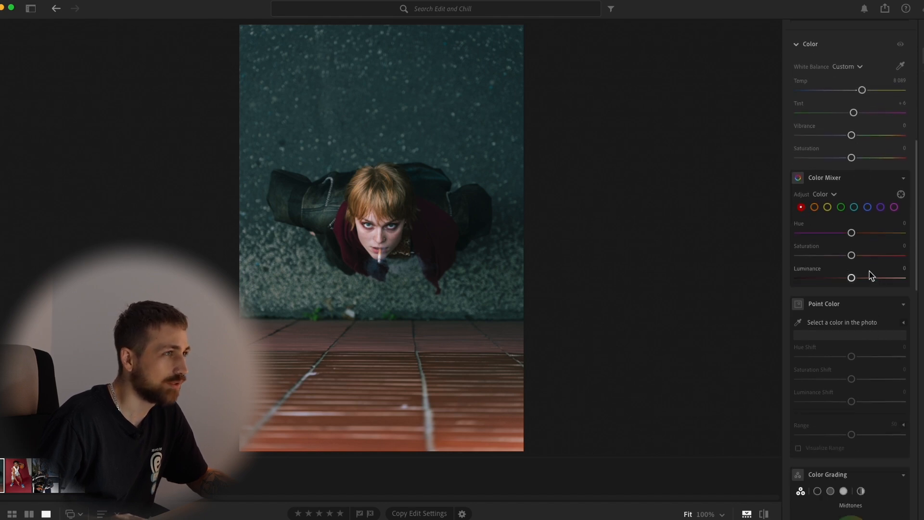
{"action": "left_click_drag", "start_coordinate": [852, 255], "coordinate": [860, 283]}
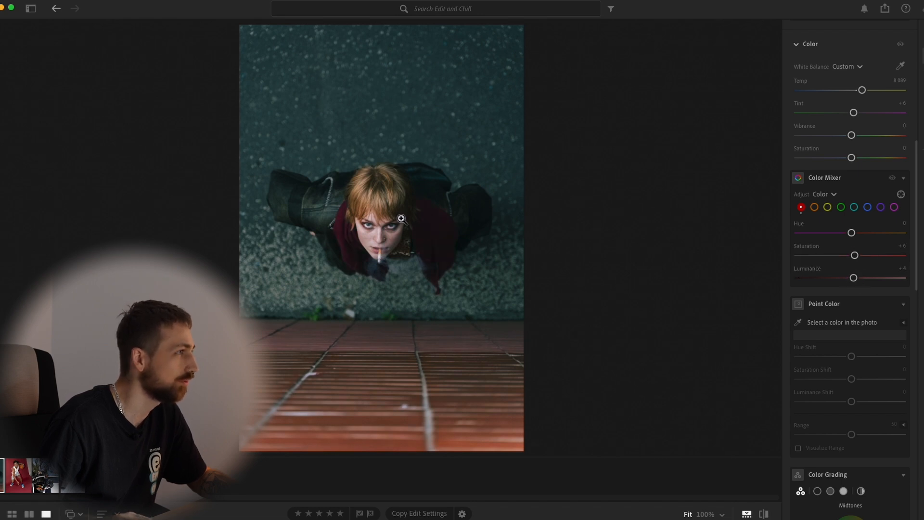
{"action": "left_click", "coordinate": [436, 216]}
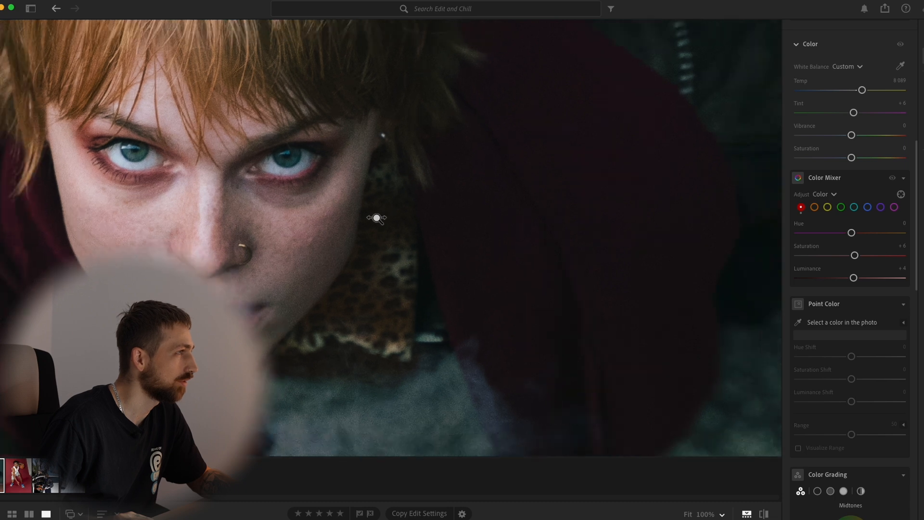
{"action": "left_click", "coordinate": [418, 213]}
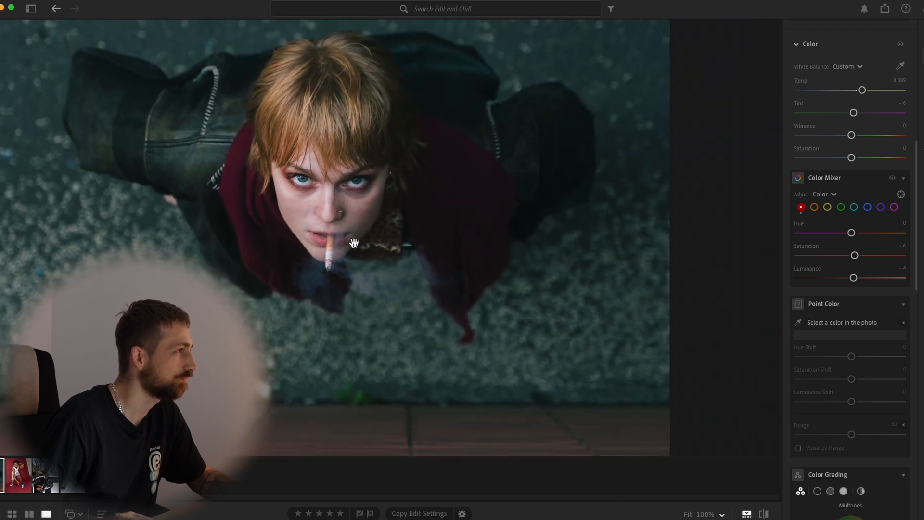
{"action": "left_click_drag", "start_coordinate": [851, 233], "coordinate": [861, 255]}
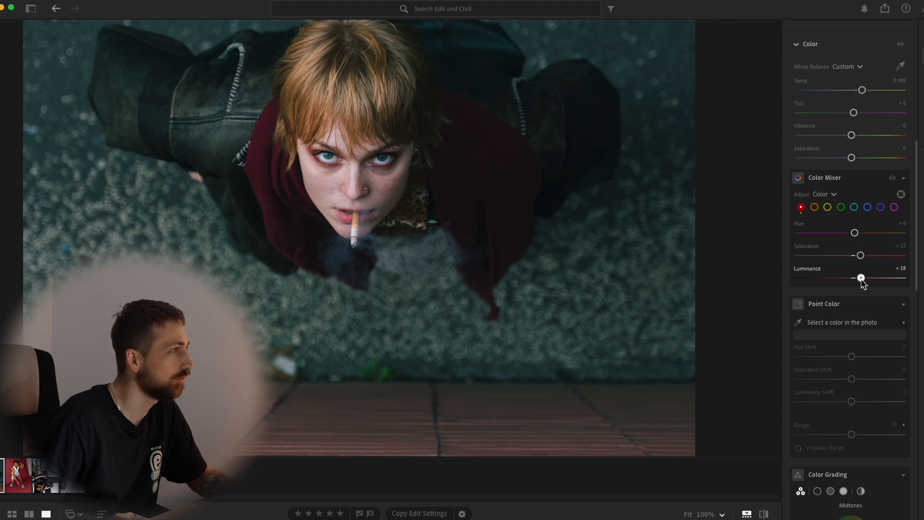
In the Color Mixer, set the oranges' Hue to +4 and Luminance to +16.
{"action": "left_click", "coordinate": [815, 207]}
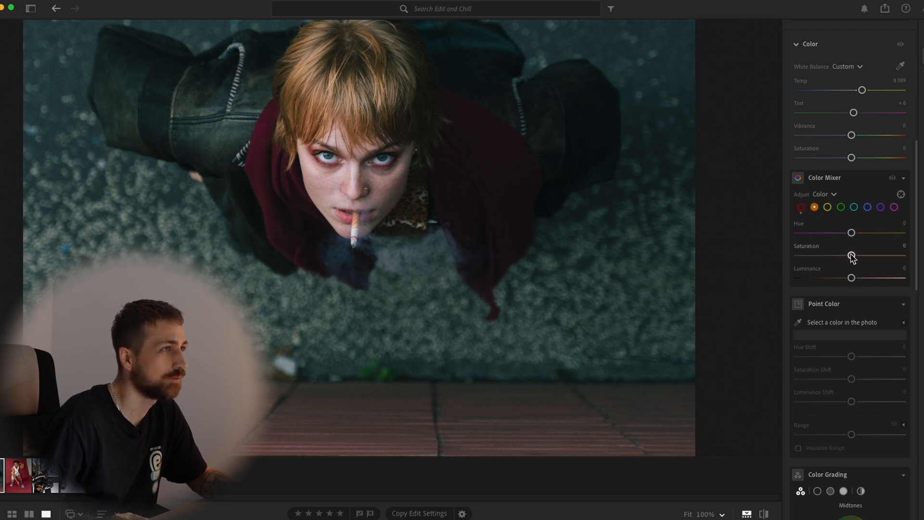
{"action": "mouse_move", "coordinate": [852, 257]}
{"action": "left_mouse_down"}
{"action": "mouse_move", "coordinate": [776, 260]}
{"action": "mouse_move", "coordinate": [849, 256]}
{"action": "left_mouse_up"}
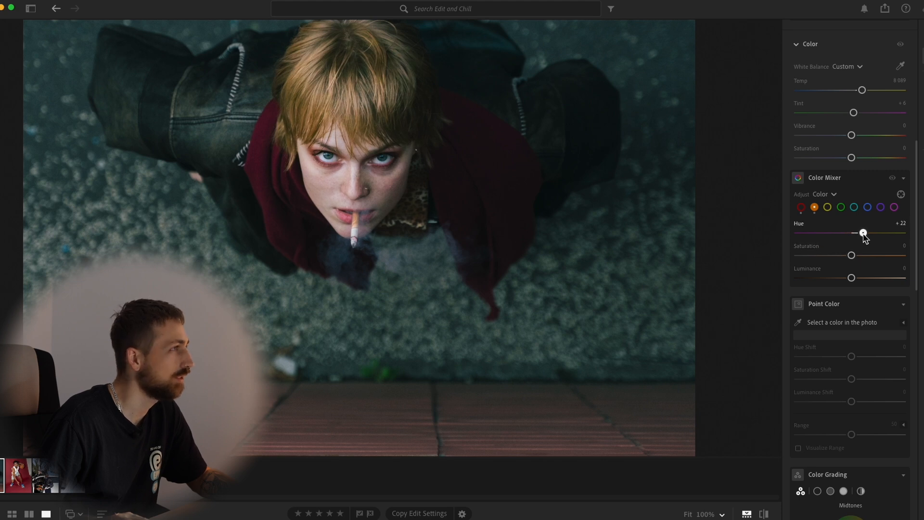
{"action": "mouse_move", "coordinate": [864, 236]}
{"action": "left_mouse_down"}
{"action": "mouse_move", "coordinate": [844, 239]}
{"action": "mouse_move", "coordinate": [856, 241]}
{"action": "left_mouse_up"}
{"action": "double_click", "coordinate": [796, 235]}
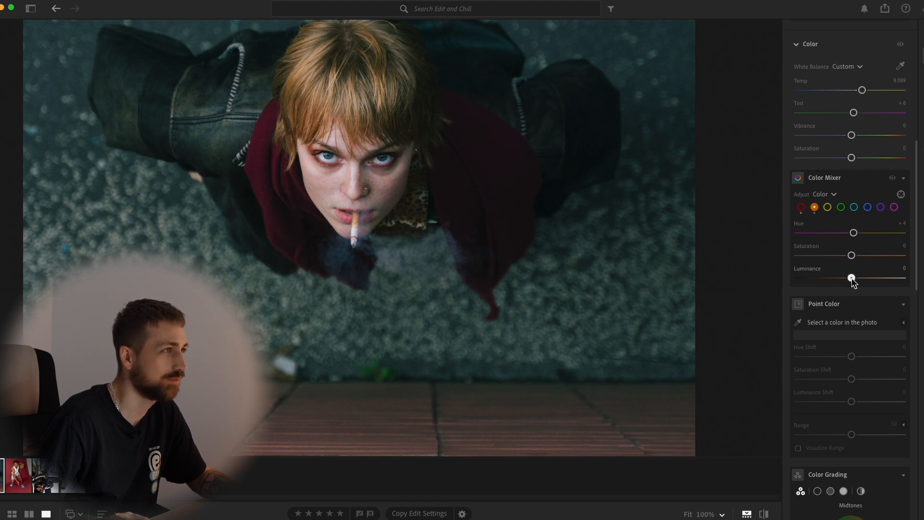
{"action": "left_click_drag", "start_coordinate": [851, 278], "coordinate": [860, 282]}
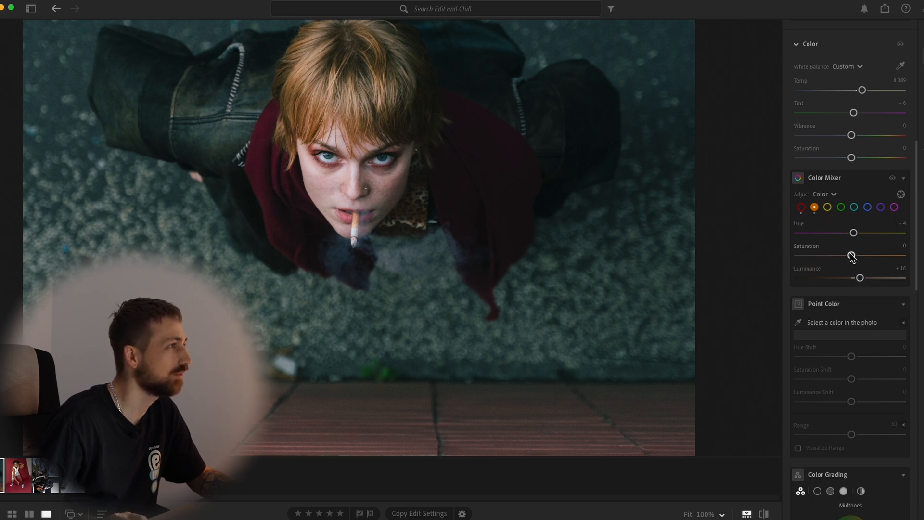
{"action": "left_click", "coordinate": [562, 303]}
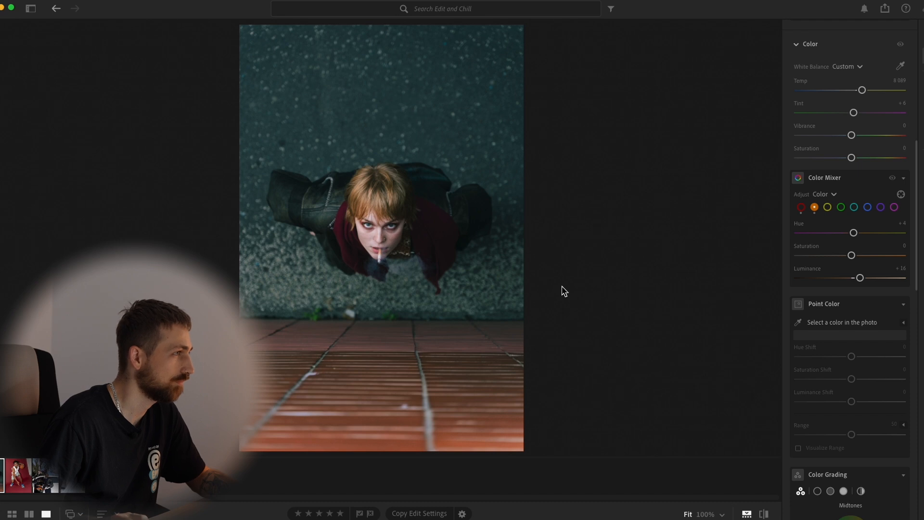
Try Saturation at -69 for the yellows and +100 for the blues in the Color Mixer, resetting each.
{"action": "left_click", "coordinate": [827, 207]}
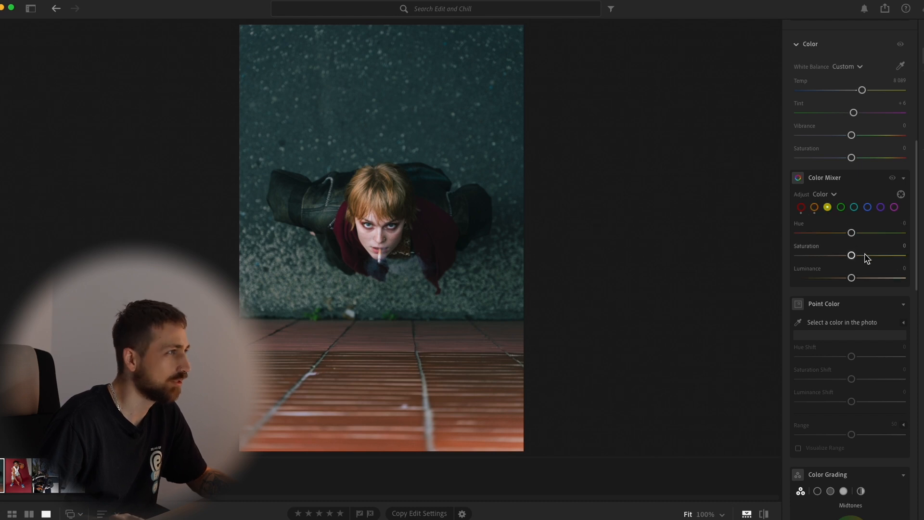
{"action": "left_click_drag", "start_coordinate": [851, 256], "coordinate": [815, 273]}
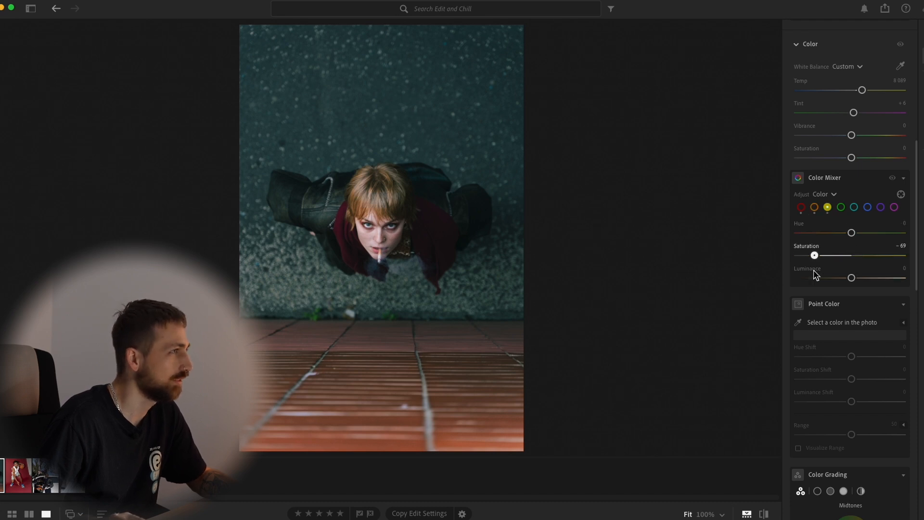
{"action": "double_click", "coordinate": [806, 246]}
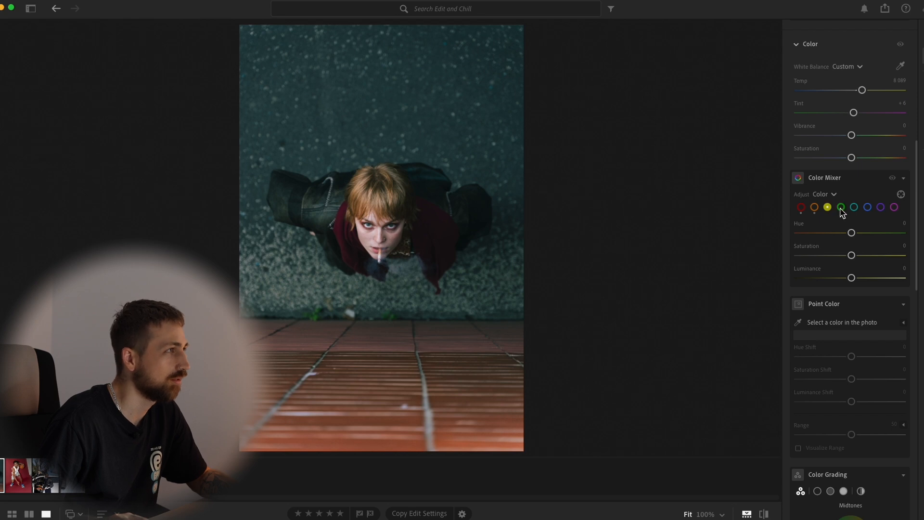
{"action": "left_click", "coordinate": [868, 208]}
{"action": "left_click_drag", "start_coordinate": [851, 256], "coordinate": [903, 256]}
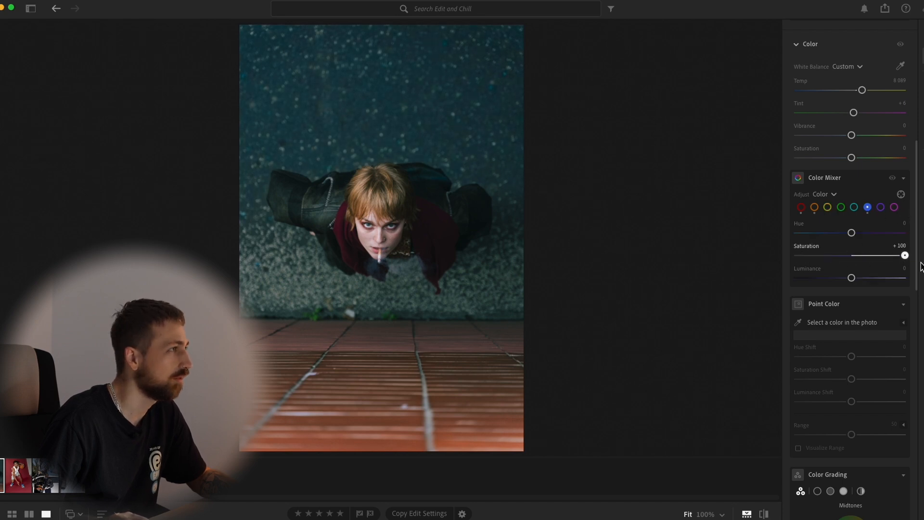
{"action": "double_click", "coordinate": [807, 246]}
Try a slight green tint in the Color Grading shadows and reset it.
{"action": "scroll", "coordinate": [871, 284], "scroll_direction": "down", "scroll_amount": 5}
{"action": "scroll", "coordinate": [872, 294], "scroll_direction": "down", "scroll_amount": 9}
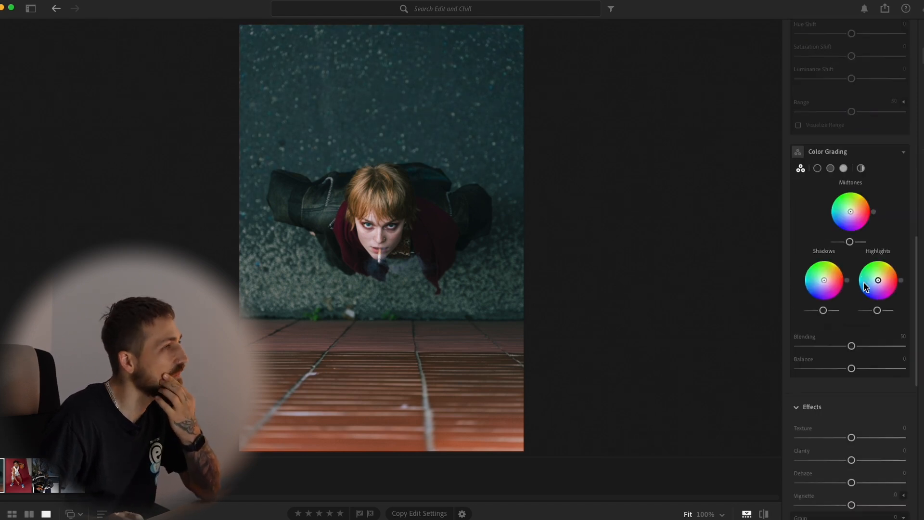
{"action": "left_click", "coordinate": [817, 168]}
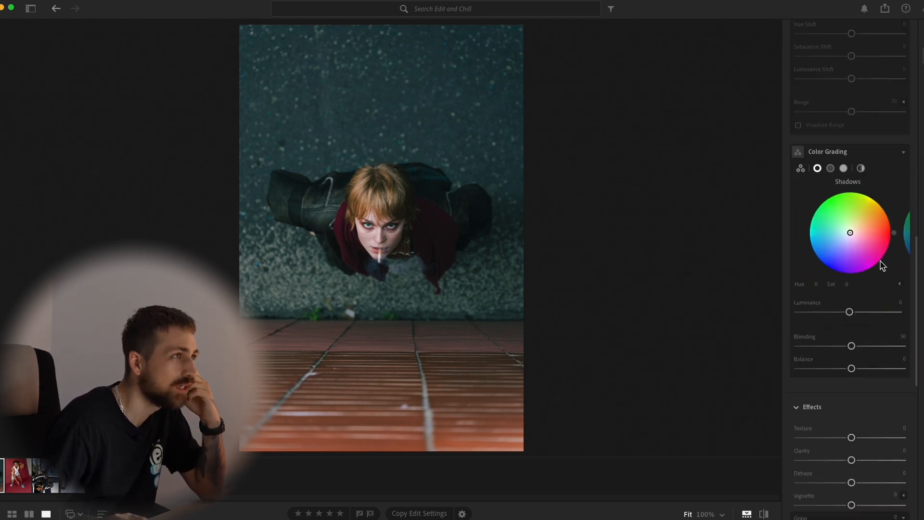
{"action": "mouse_move", "coordinate": [848, 234]}
{"action": "left_mouse_down"}
{"action": "mouse_move", "coordinate": [839, 229]}
{"action": "mouse_move", "coordinate": [859, 230]}
{"action": "mouse_move", "coordinate": [842, 223]}
{"action": "left_mouse_up"}
{"action": "double_click", "coordinate": [842, 224]}
Tint the Color Grading midtones yellow with Hue 51 and Sat 15.
{"action": "left_click", "coordinate": [911, 226]}
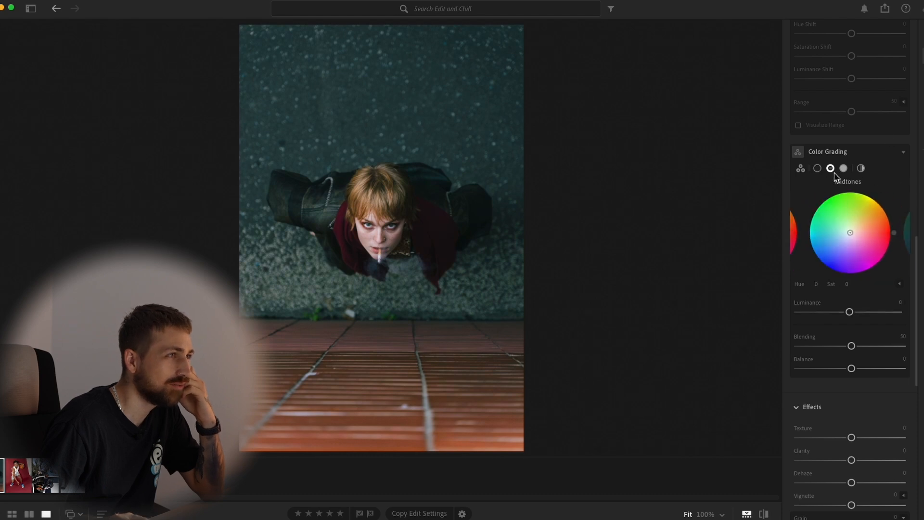
{"action": "mouse_move", "coordinate": [849, 233]}
{"action": "left_mouse_down"}
{"action": "mouse_move", "coordinate": [842, 227]}
{"action": "mouse_move", "coordinate": [854, 228]}
{"action": "left_mouse_up"}
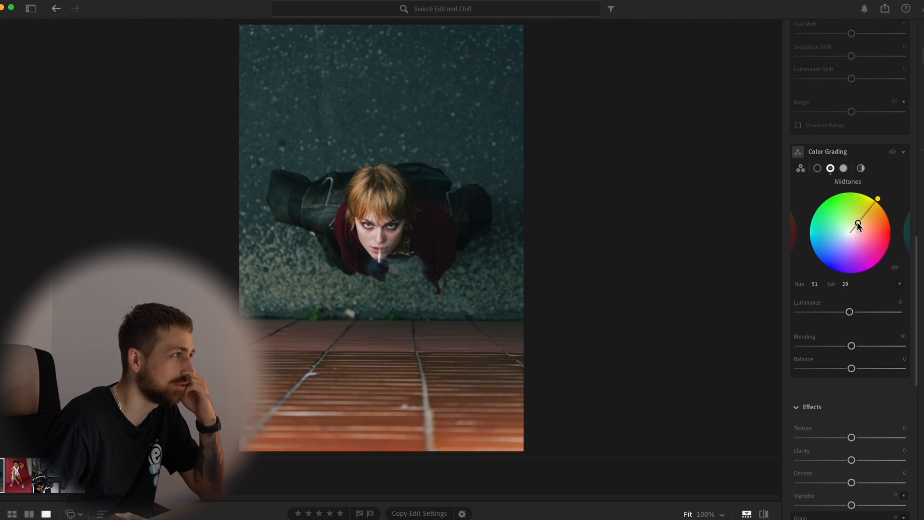
{"action": "left_click_drag", "start_coordinate": [857, 225], "coordinate": [854, 225]}
Compare the enlarged portrait repeatedly with and without the color grading.
{"action": "left_click", "coordinate": [346, 222]}
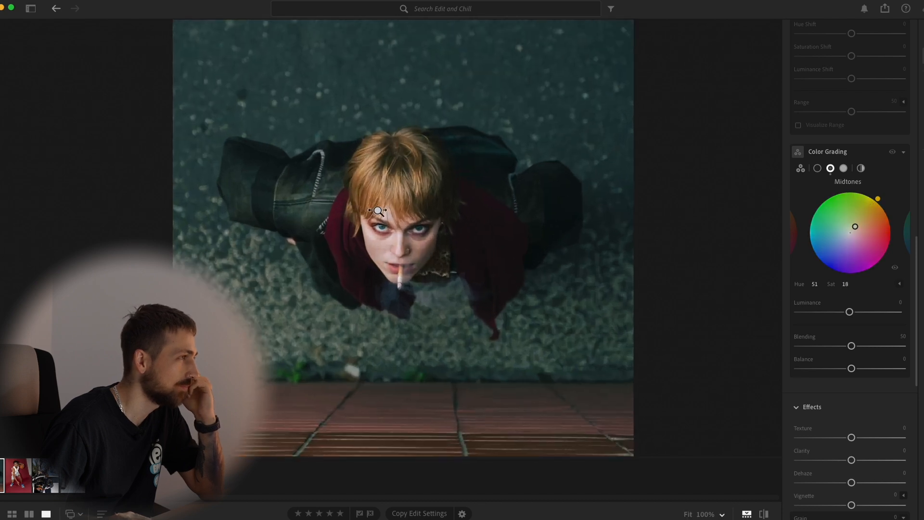
{"action": "left_click", "coordinate": [893, 152]}
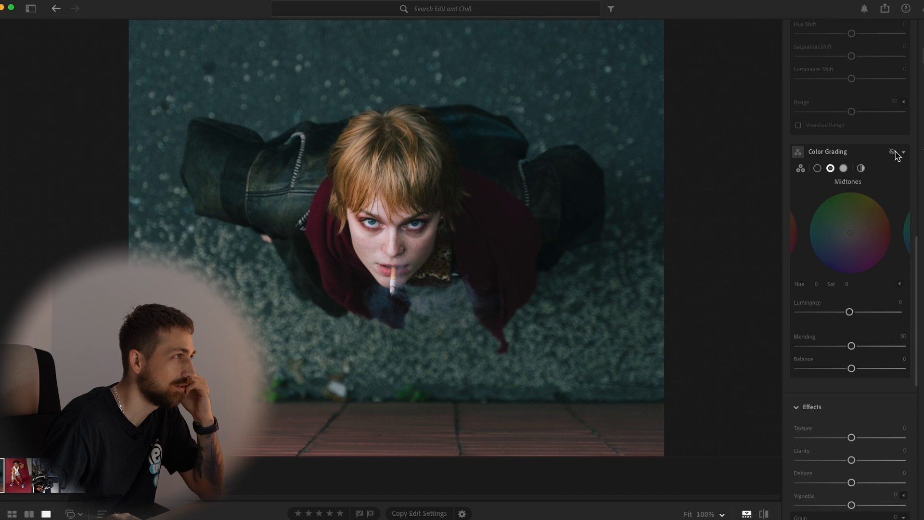
{"action": "left_click", "coordinate": [894, 152]}
{"action": "left_click", "coordinate": [893, 152]}
{"action": "left_click", "coordinate": [894, 152]}
{"action": "left_click", "coordinate": [894, 152]}
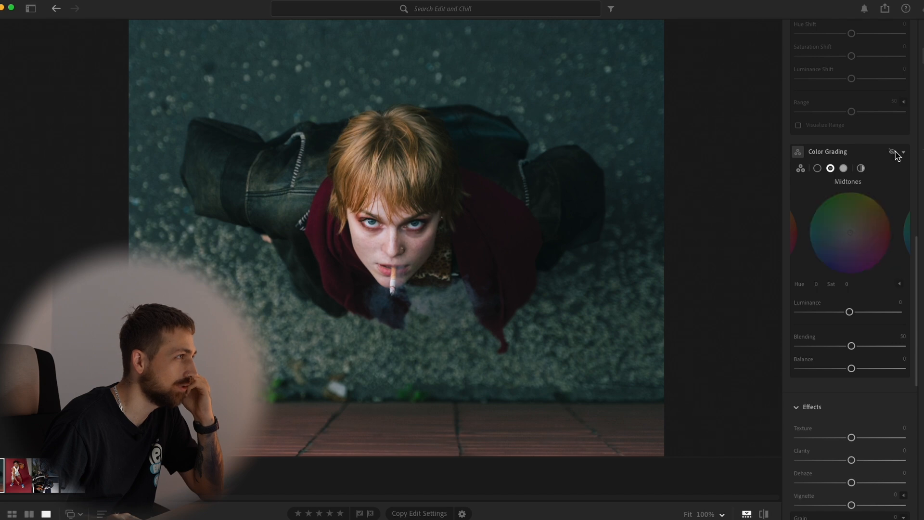
{"action": "left_click", "coordinate": [894, 153]}
{"action": "left_click", "coordinate": [894, 152]}
{"action": "left_click", "coordinate": [894, 152]}
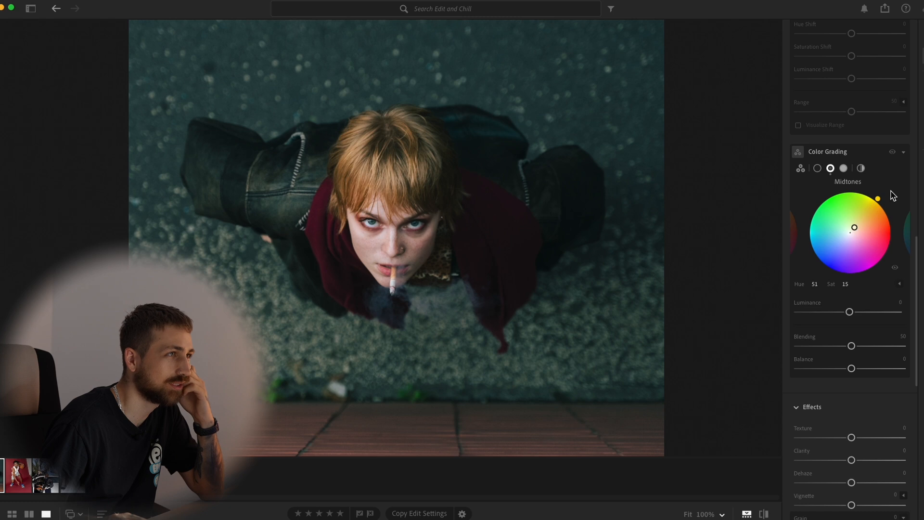
Tint the Color Grading highlights cyan with Hue 181 and Sat 17, and compare the portrait with and without the grading.
{"action": "left_click", "coordinate": [843, 168]}
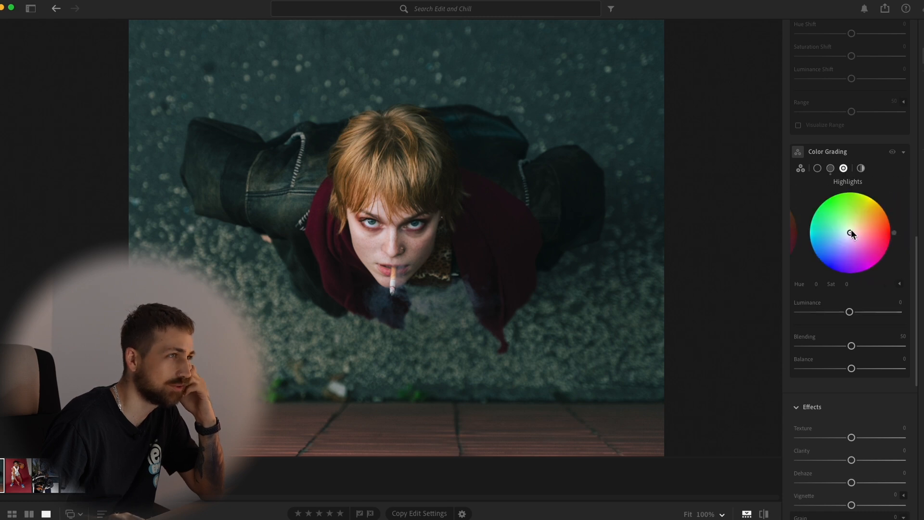
{"action": "mouse_move", "coordinate": [850, 233]}
{"action": "left_mouse_down"}
{"action": "mouse_move", "coordinate": [833, 233]}
{"action": "mouse_move", "coordinate": [843, 232]}
{"action": "left_mouse_up"}
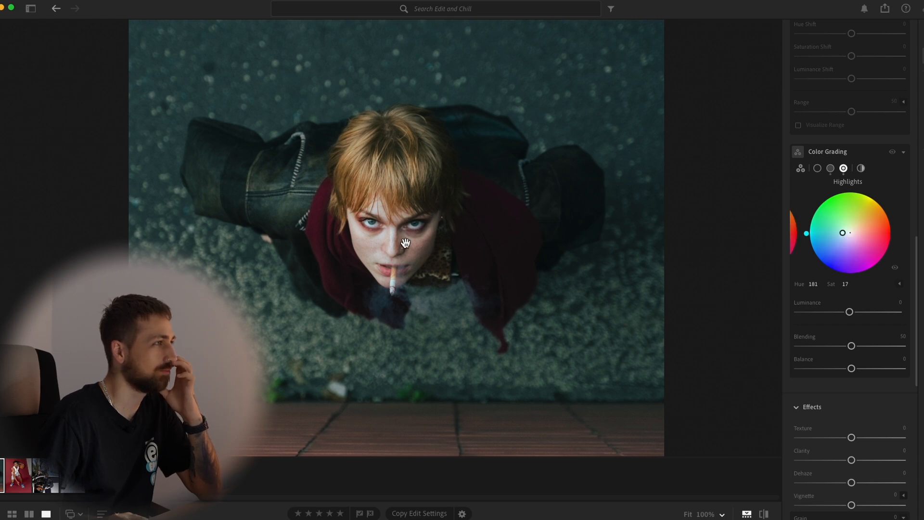
{"action": "key", "text": "backslash"}
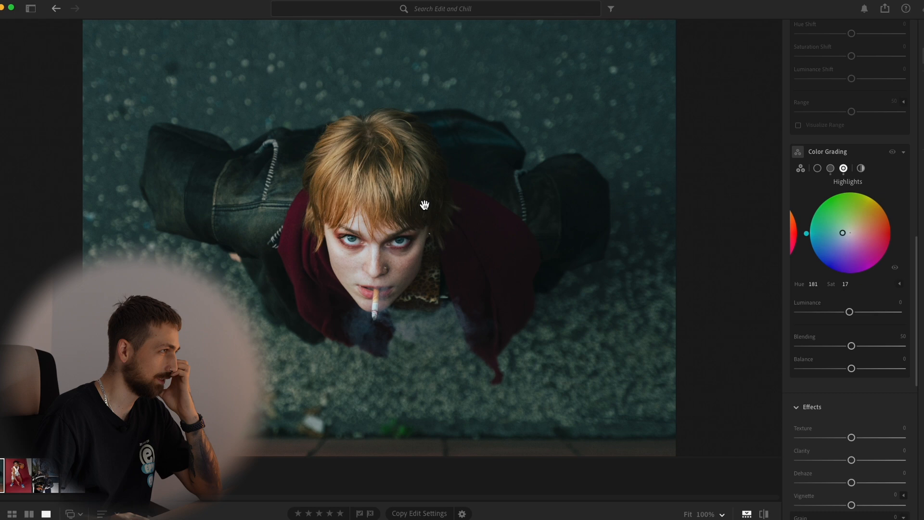
{"action": "key", "text": "backslash"}
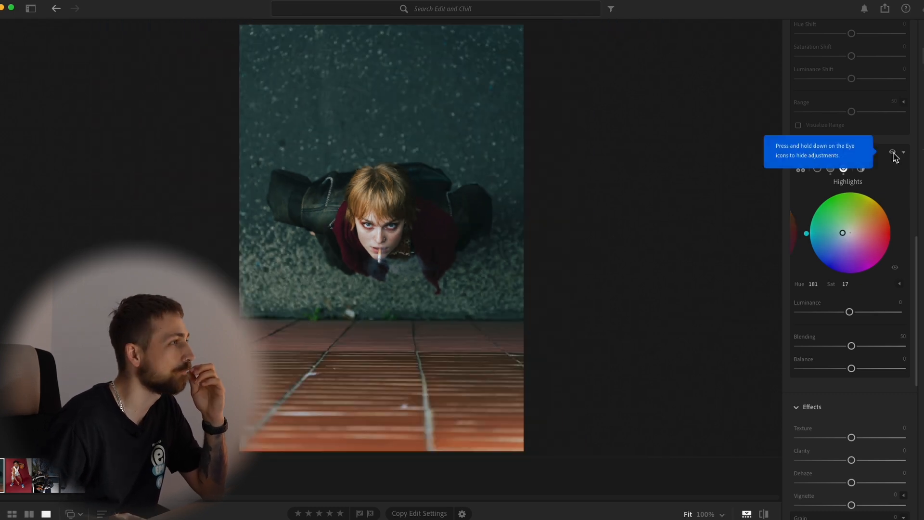
{"action": "left_click", "coordinate": [893, 153]}
{"action": "left_click", "coordinate": [893, 153]}
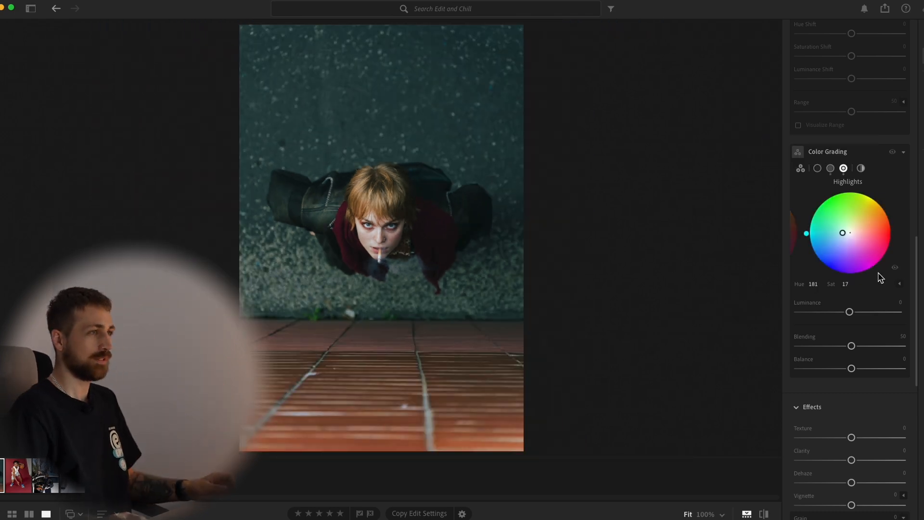
Try Clarity at -26 on the enlarged portrait, compare it with the effects hidden, and settle on -12.
{"action": "scroll", "coordinate": [871, 279], "scroll_direction": "down", "scroll_amount": 5}
{"action": "scroll", "coordinate": [861, 281], "scroll_direction": "up", "scroll_amount": 1}
{"action": "left_click_drag", "start_coordinate": [852, 268], "coordinate": [838, 271]}
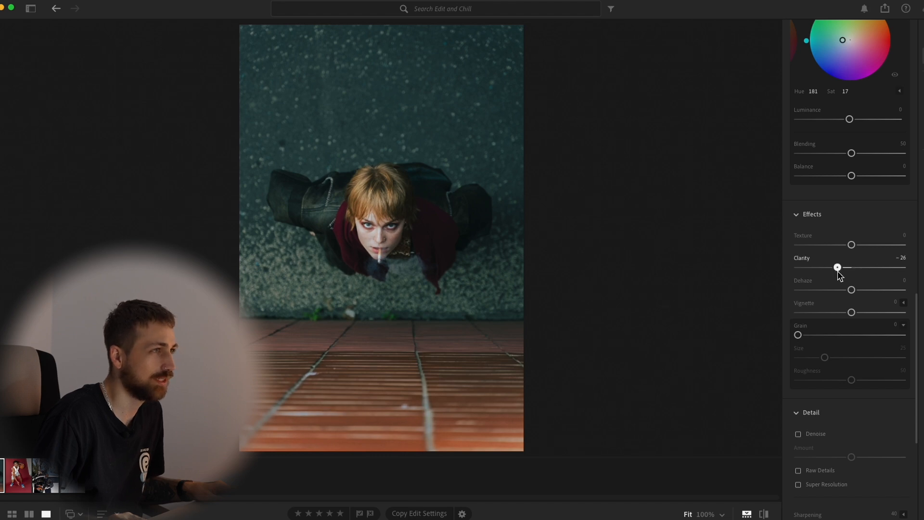
{"action": "left_click", "coordinate": [358, 206]}
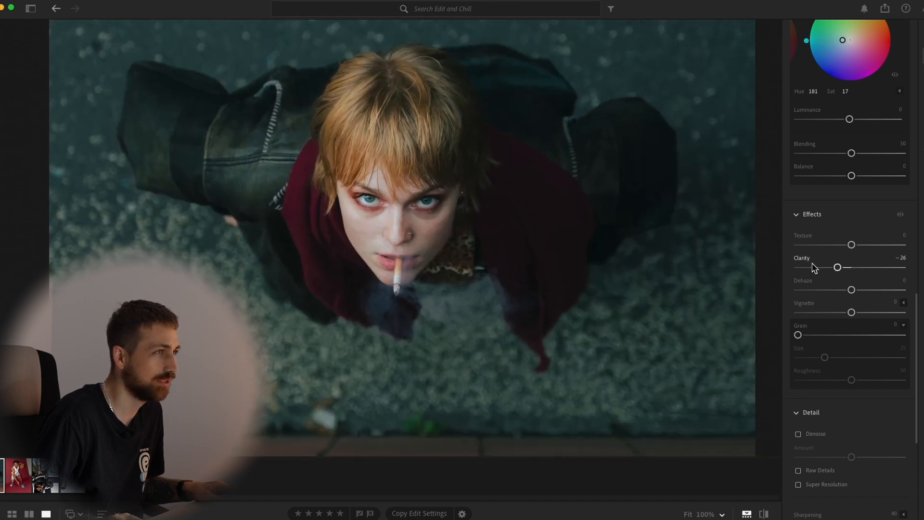
{"action": "left_click", "coordinate": [900, 215]}
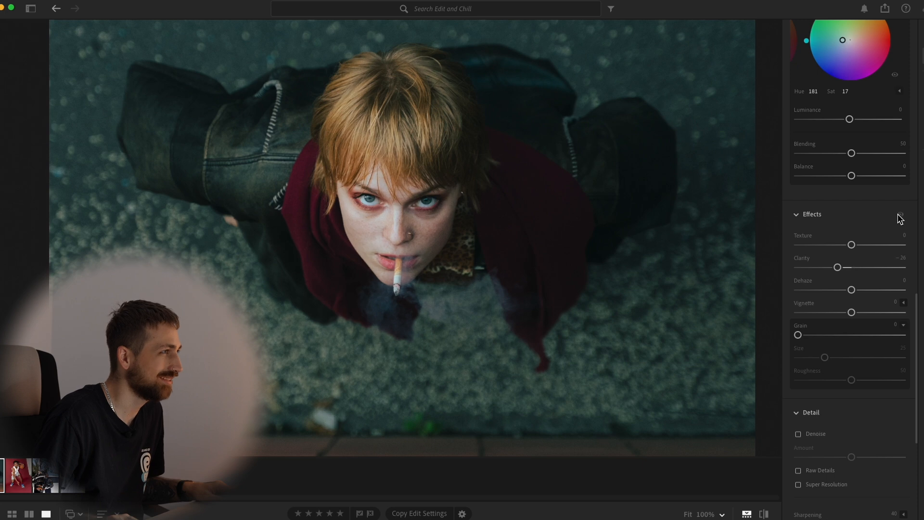
{"action": "mouse_move", "coordinate": [852, 267]}
{"action": "left_mouse_down"}
{"action": "mouse_move", "coordinate": [838, 270]}
{"action": "mouse_move", "coordinate": [846, 273]}
{"action": "left_mouse_up"}
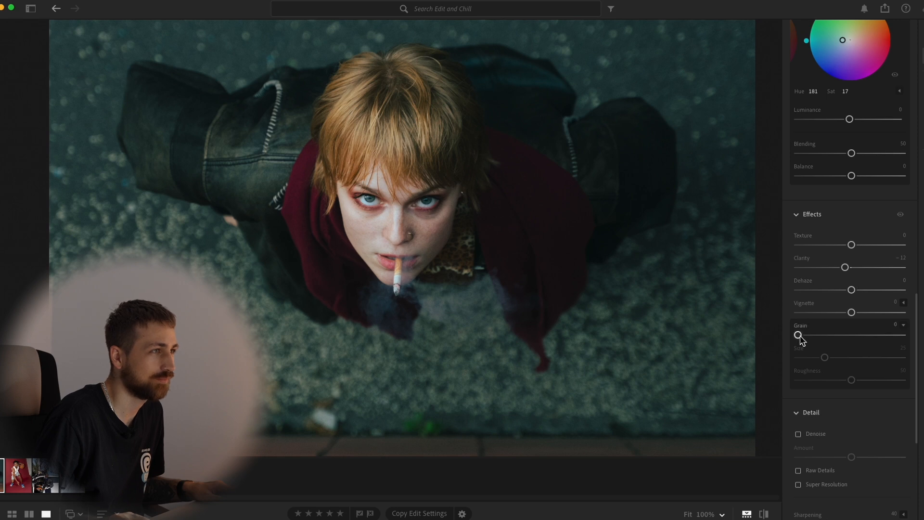
Add grain with Amount 58, Size 31 and Roughness 41, and inspect it on the enlarged and the full portrait.
{"action": "left_click_drag", "start_coordinate": [798, 336], "coordinate": [854, 337]}
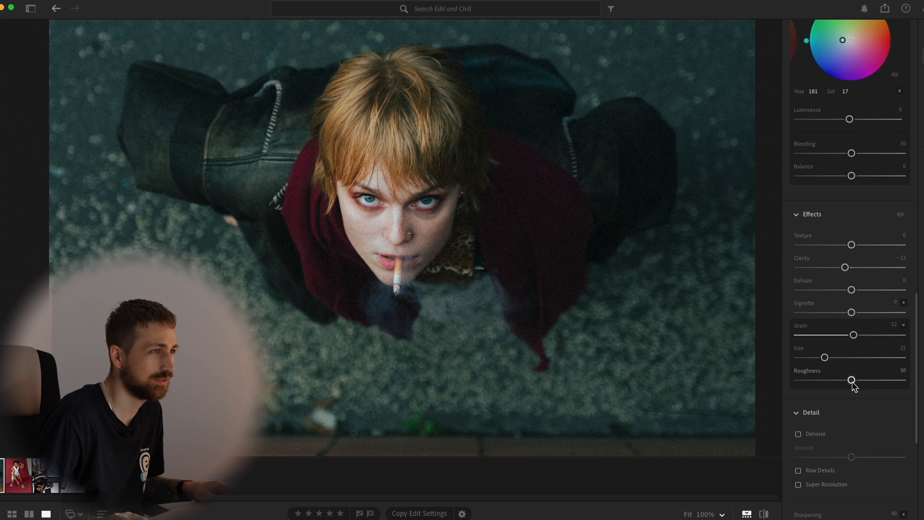
{"action": "left_click_drag", "start_coordinate": [852, 380], "coordinate": [860, 335]}
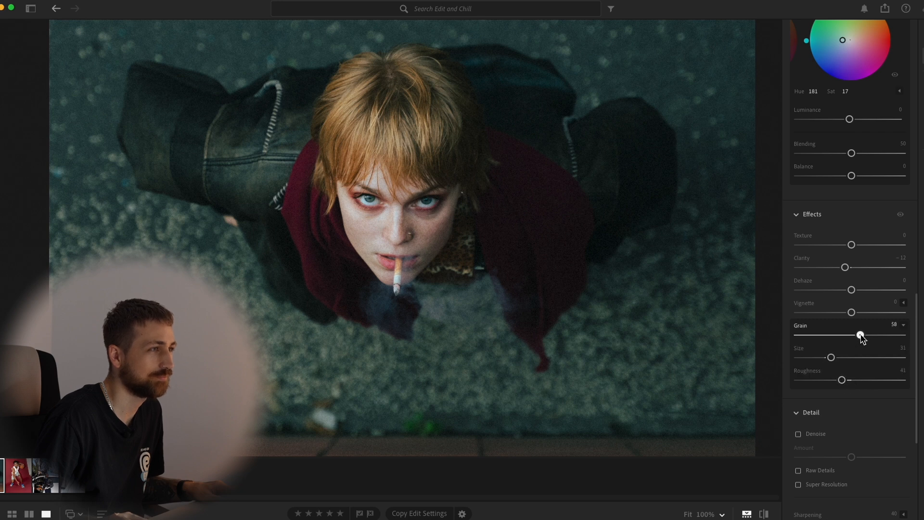
{"action": "left_click", "coordinate": [423, 205]}
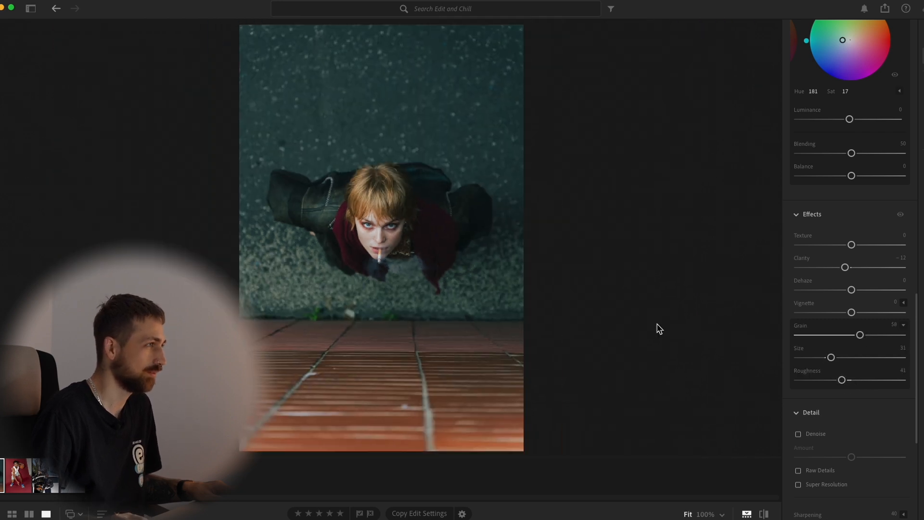
{"action": "left_click", "coordinate": [406, 204]}
{"action": "left_click", "coordinate": [470, 202]}
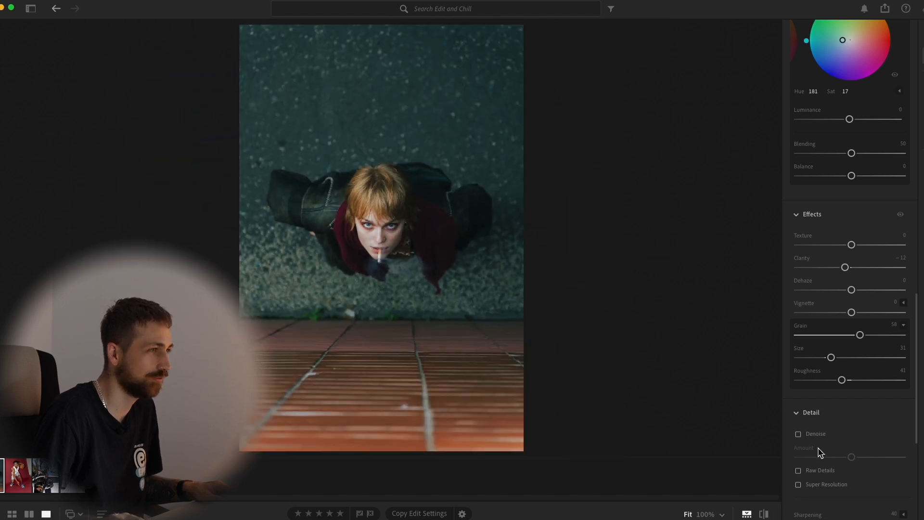
Compare the edited portrait with the original several times, and check the effects at higher magnification.
{"action": "left_click", "coordinate": [763, 514]}
{"action": "left_click", "coordinate": [763, 514]}
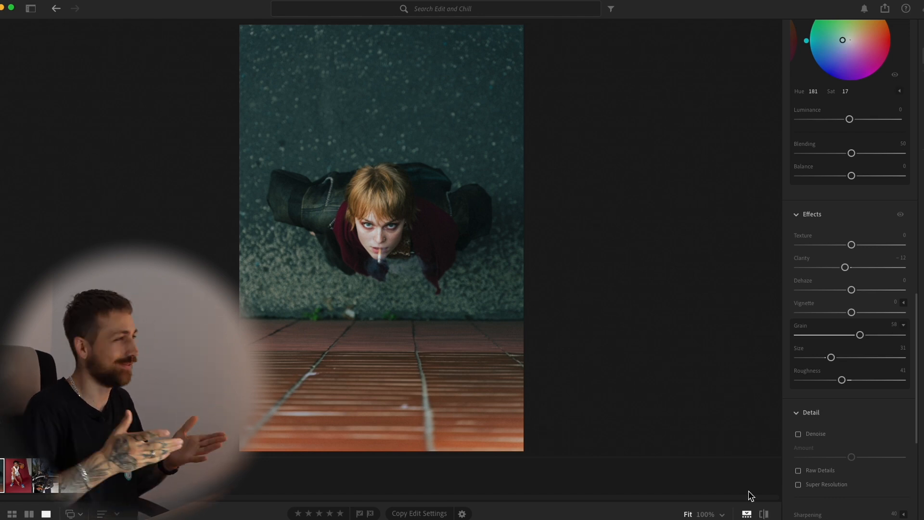
{"action": "left_click", "coordinate": [764, 514]}
{"action": "left_click", "coordinate": [764, 515]}
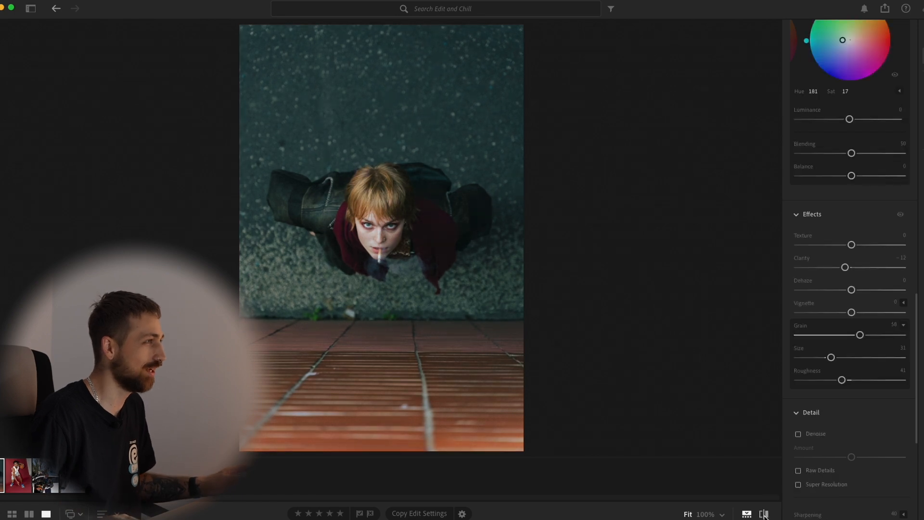
{"action": "left_click", "coordinate": [764, 514]}
{"action": "left_click", "coordinate": [764, 514]}
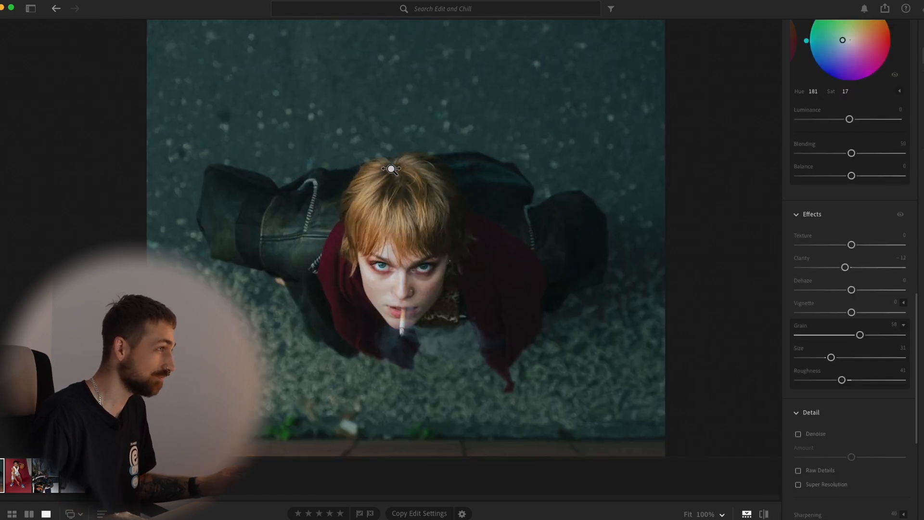
{"action": "left_click", "coordinate": [901, 215]}
Draw a radial gradient mask around the woman, reaching past her jacket sleeves, and centre it on her face.
{"action": "key", "text": "m"}
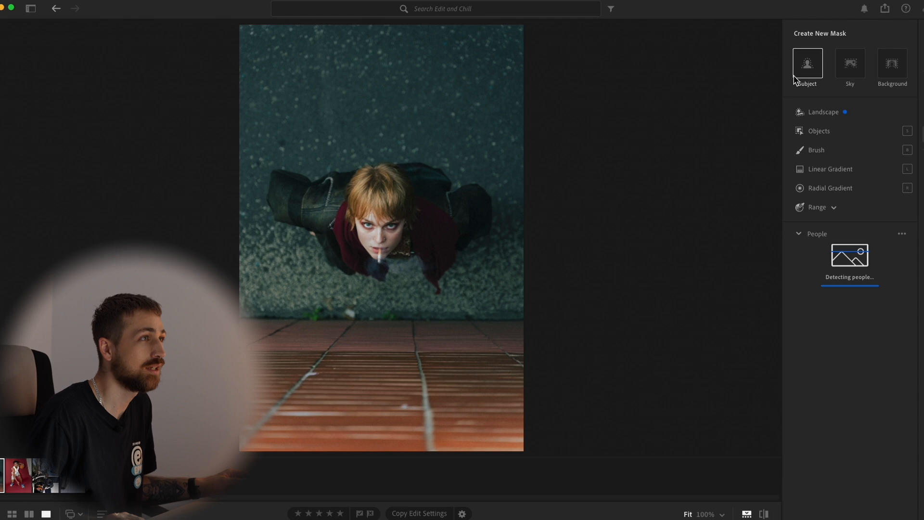
{"action": "left_click", "coordinate": [830, 188]}
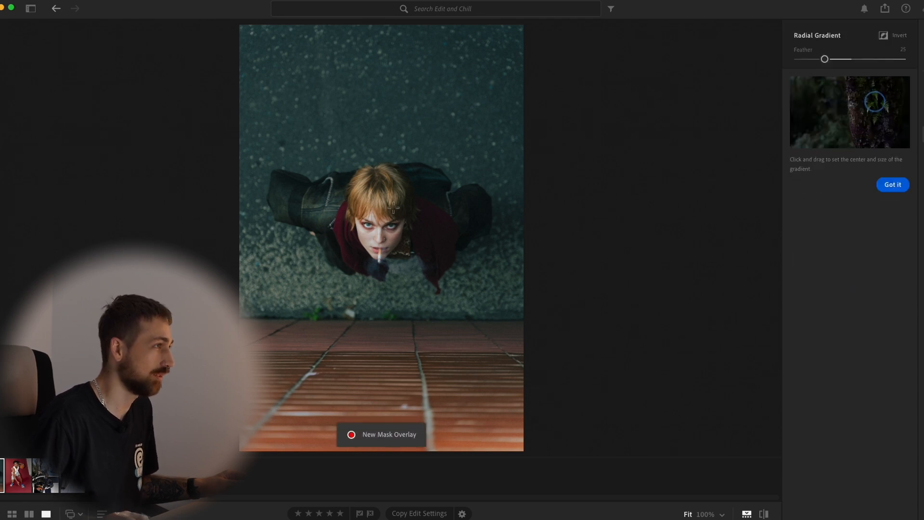
{"action": "left_click_drag", "start_coordinate": [379, 214], "coordinate": [532, 358]}
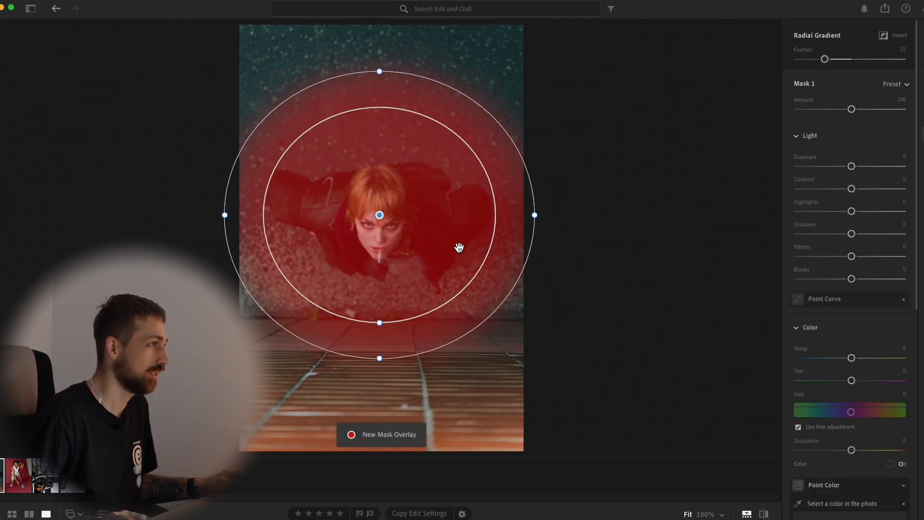
{"action": "left_click_drag", "start_coordinate": [402, 227], "coordinate": [411, 237]}
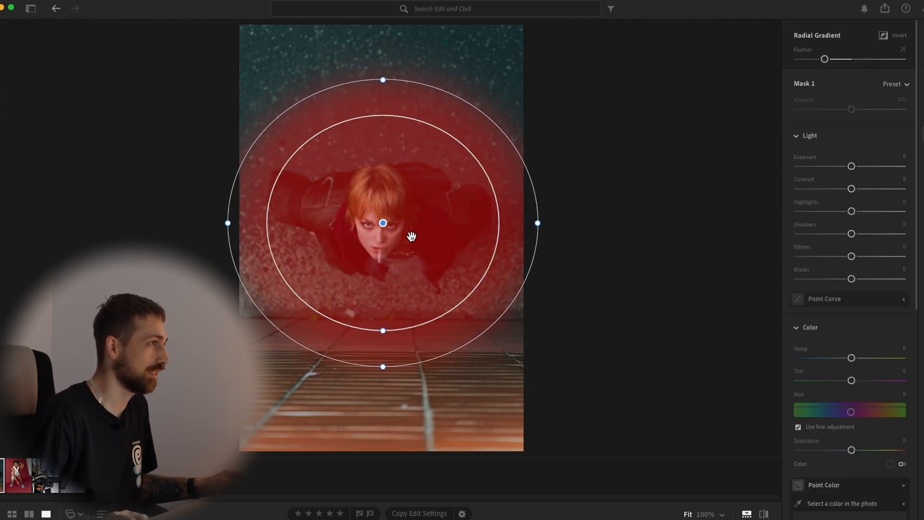
Invert the radial gradient mask and darken the surroundings with Exposure at -0.56.
{"action": "left_click", "coordinate": [884, 36]}
{"action": "left_click_drag", "start_coordinate": [852, 166], "coordinate": [846, 166]}
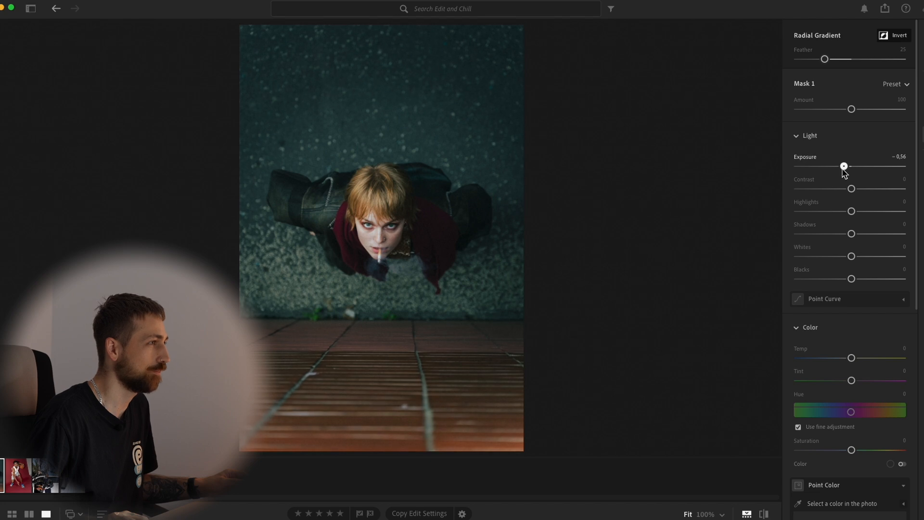
{"action": "left_click_drag", "start_coordinate": [843, 167], "coordinate": [844, 167]}
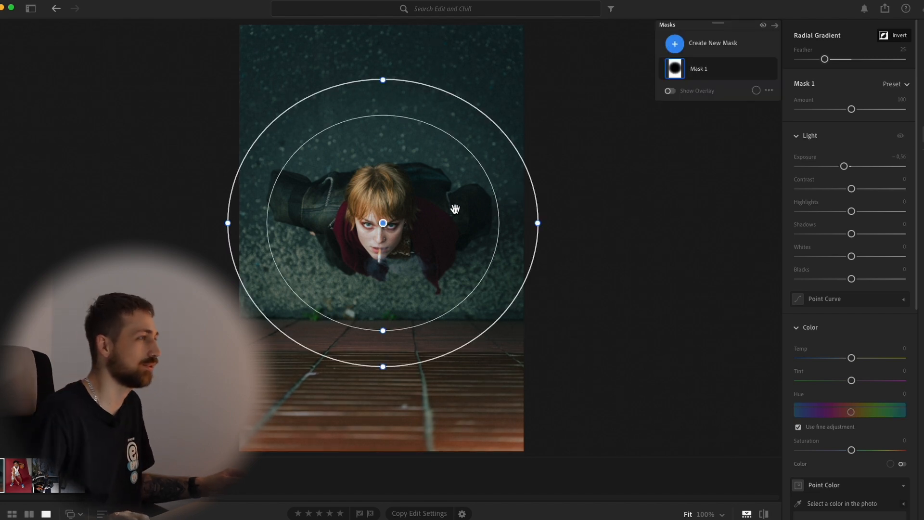
Leave masking and compare the masked street portrait with its original.
{"action": "key", "text": "Escape"}
{"action": "left_click_drag", "start_coordinate": [367, 189], "coordinate": [367, 189]}
{"action": "left_click_drag", "start_coordinate": [765, 514], "coordinate": [765, 514]}
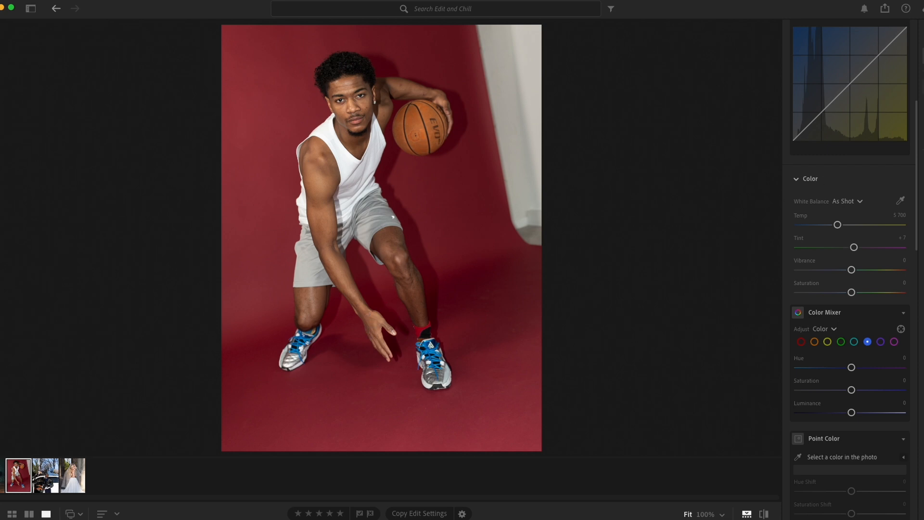
Rotate the crop of the basketball portrait clockwise by about 4.6 degrees and apply it.
{"action": "key", "text": "c"}
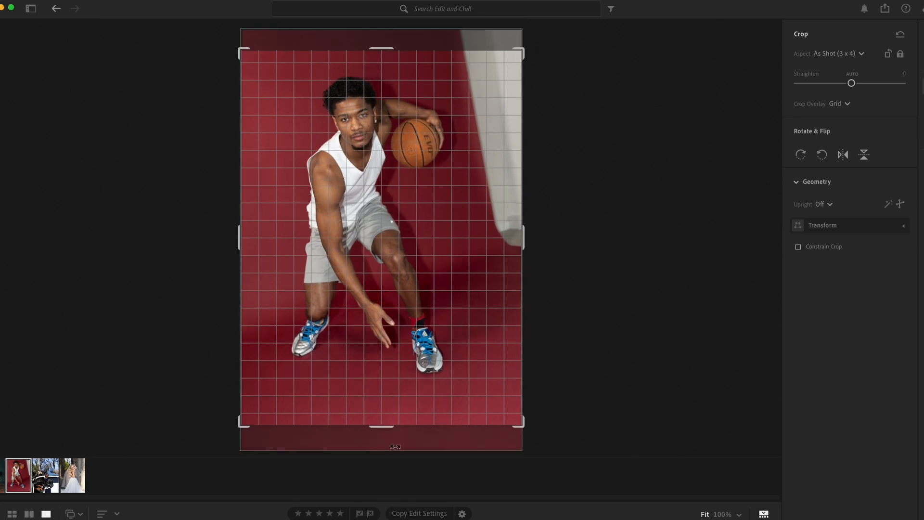
{"action": "left_click_drag", "start_coordinate": [394, 447], "coordinate": [371, 443]}
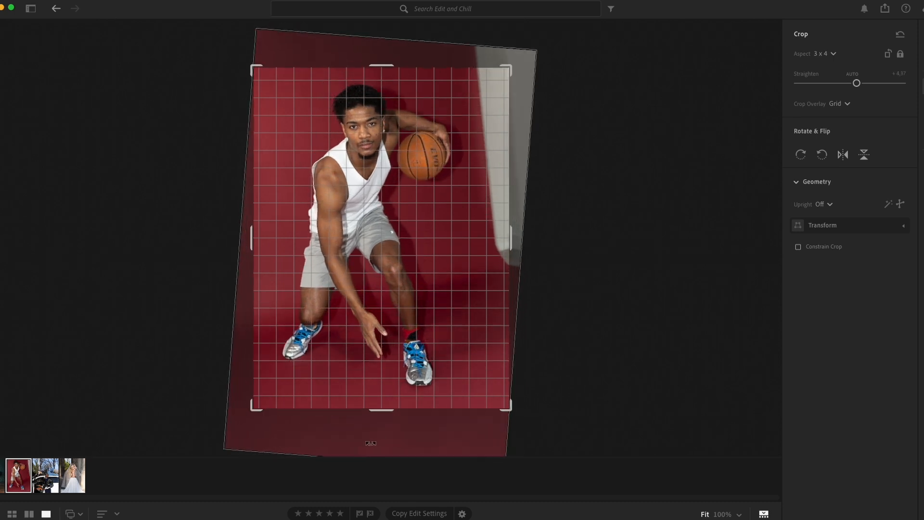
{"action": "left_click", "coordinate": [915, 42]}
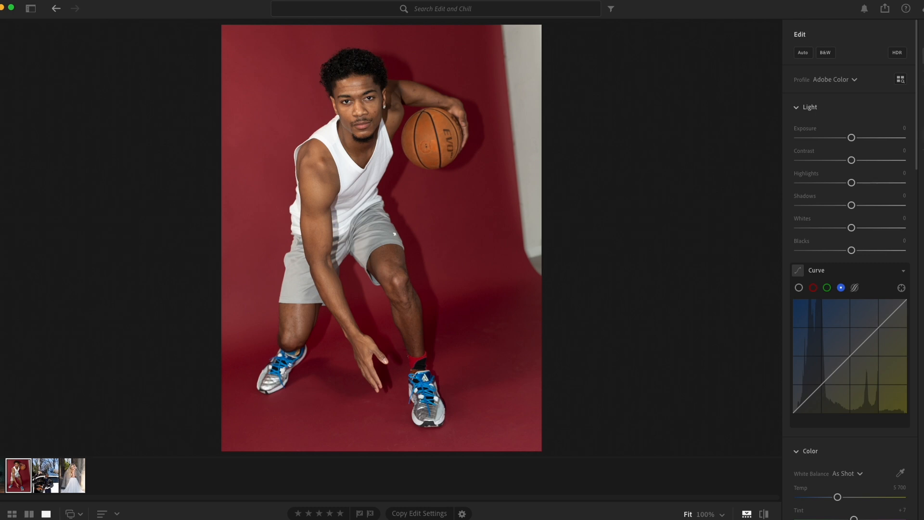
Erase the grey wall beside the red backdrop with generative Remove at brush size 52, and browse the generated variations.
{"action": "key", "text": "h"}
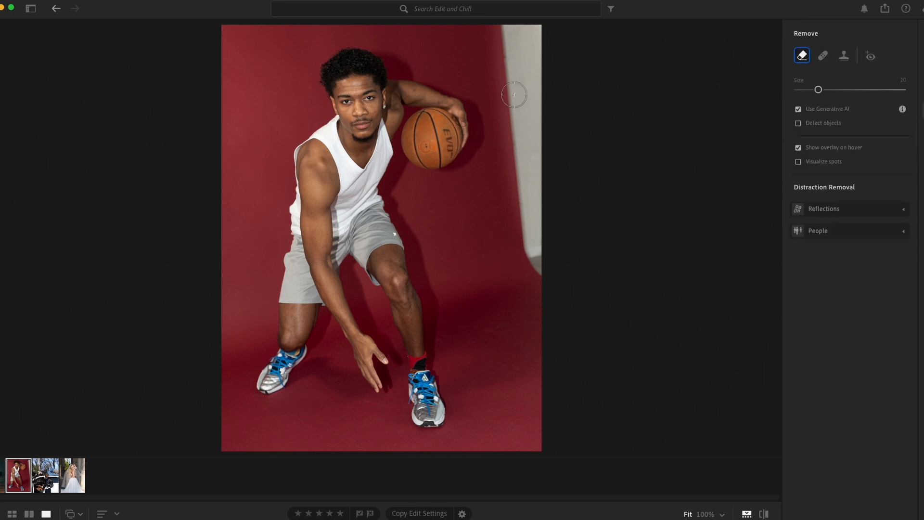
{"action": "key", "text": "bracketright"}
{"action": "key", "text": "bracketright"}
{"action": "key", "text": "bracketright"}
{"action": "key", "text": "bracketright"}
{"action": "mouse_move", "coordinate": [519, 42]}
{"action": "left_mouse_down"}
{"action": "mouse_move", "coordinate": [557, 311]}
{"action": "mouse_move", "coordinate": [505, 17]}
{"action": "left_mouse_up"}
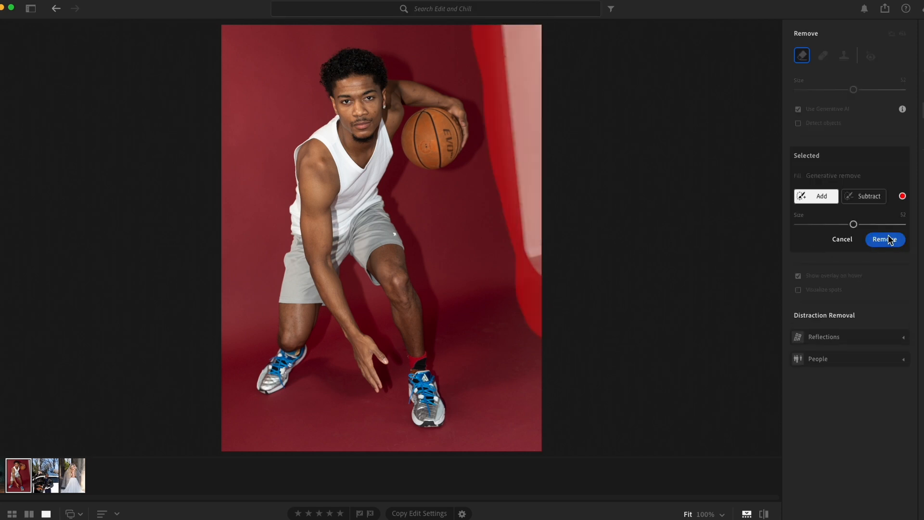
{"action": "left_click", "coordinate": [890, 240]}
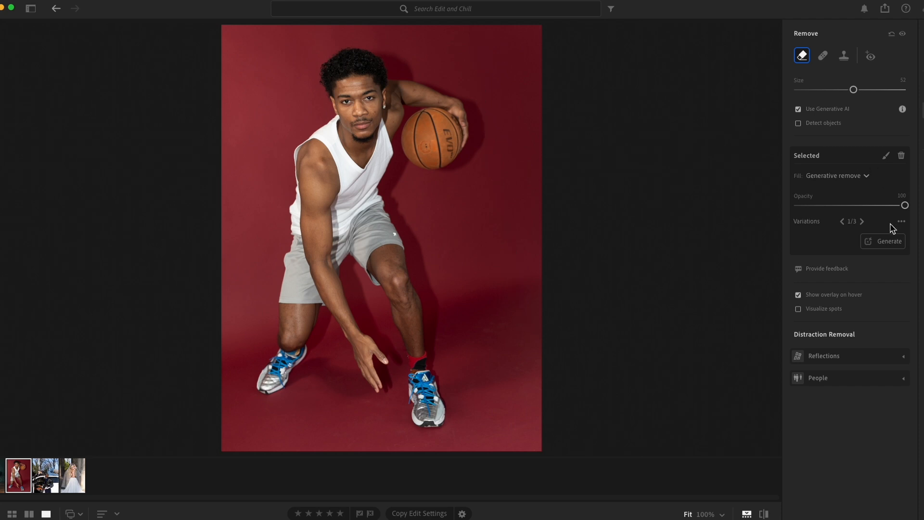
{"action": "left_click", "coordinate": [862, 221]}
{"action": "left_click", "coordinate": [862, 221]}
Set the basketball portrait's Exposure to -0.02, Contrast to +15, Highlights to -22 and Shadows to +25.
{"action": "key", "text": "e"}
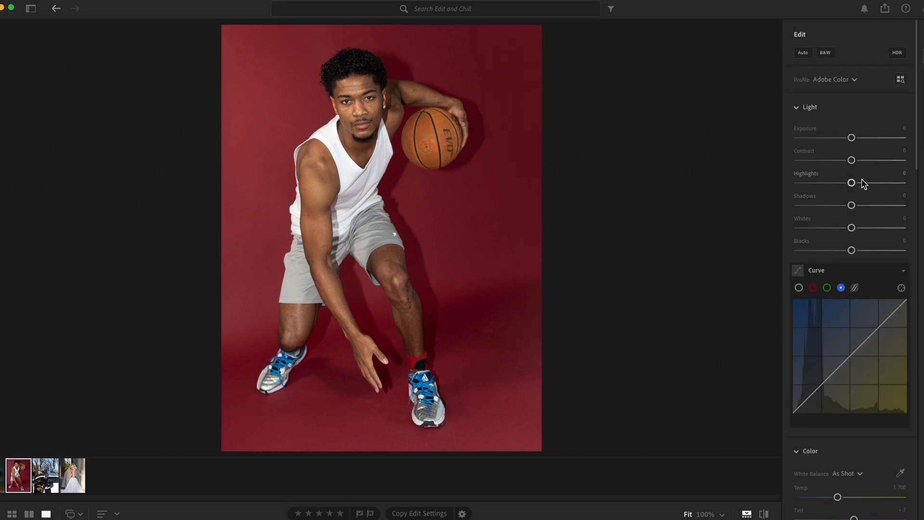
{"action": "left_click_drag", "start_coordinate": [849, 184], "coordinate": [850, 141]}
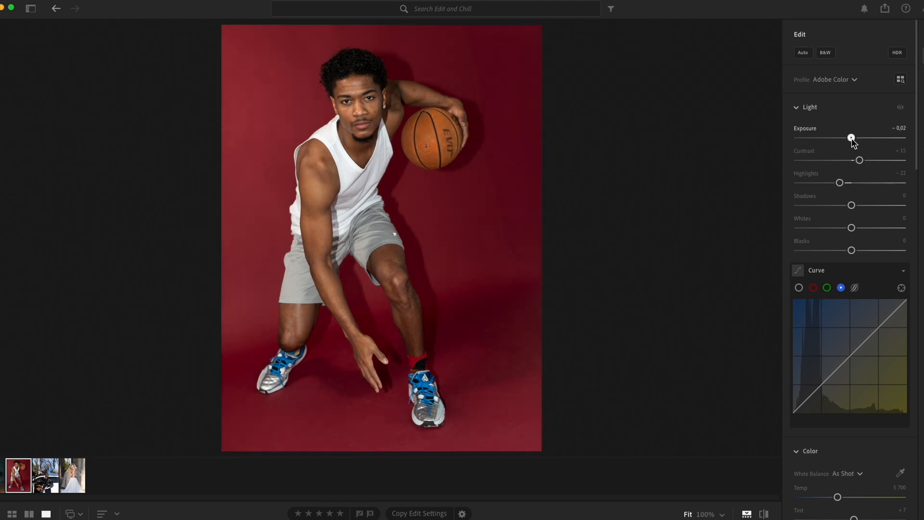
{"action": "left_click_drag", "start_coordinate": [852, 206], "coordinate": [866, 206]}
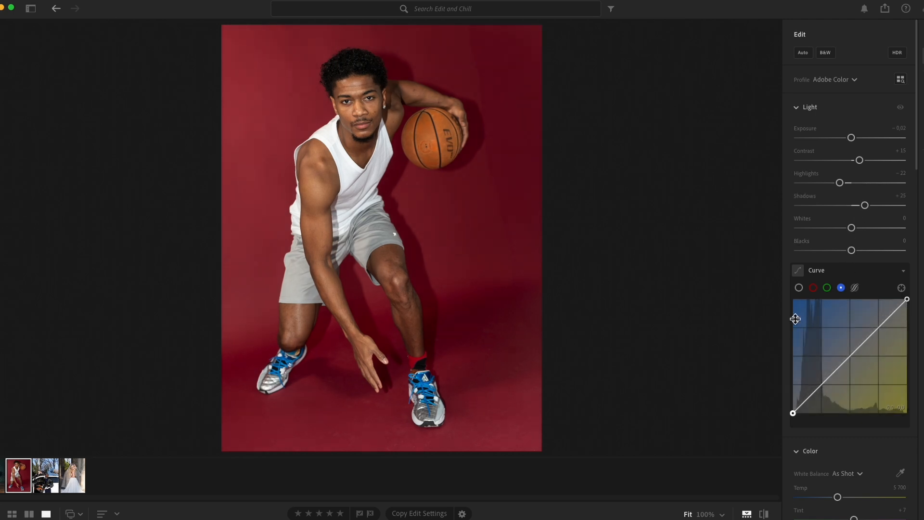
Shape the main point curve into a soft S with slightly lifted blacks and lowered whites, and check the red channel.
{"action": "left_click", "coordinate": [799, 287]}
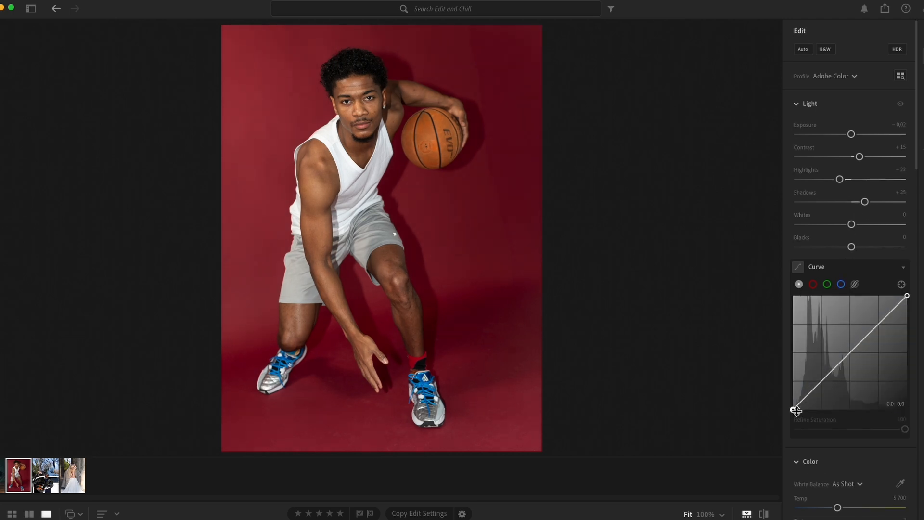
{"action": "left_click_drag", "start_coordinate": [793, 409], "coordinate": [787, 405]}
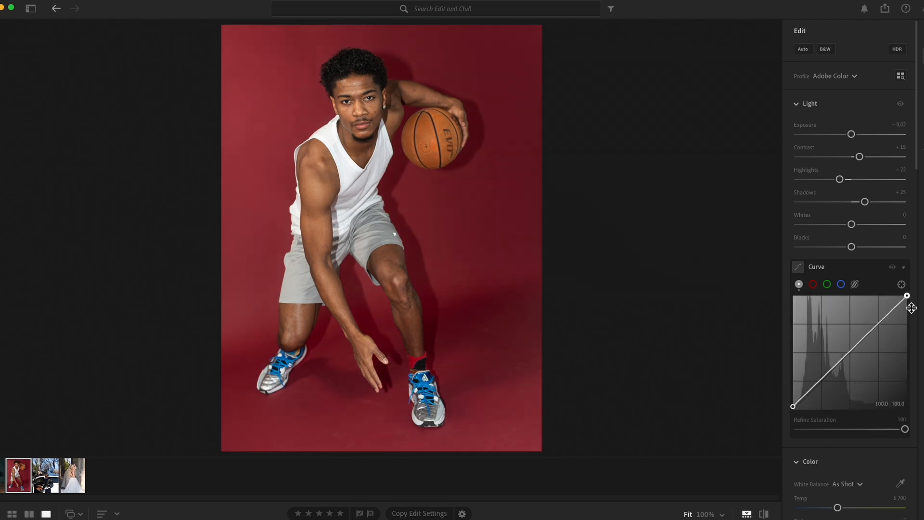
{"action": "left_click_drag", "start_coordinate": [823, 376], "coordinate": [822, 384]}
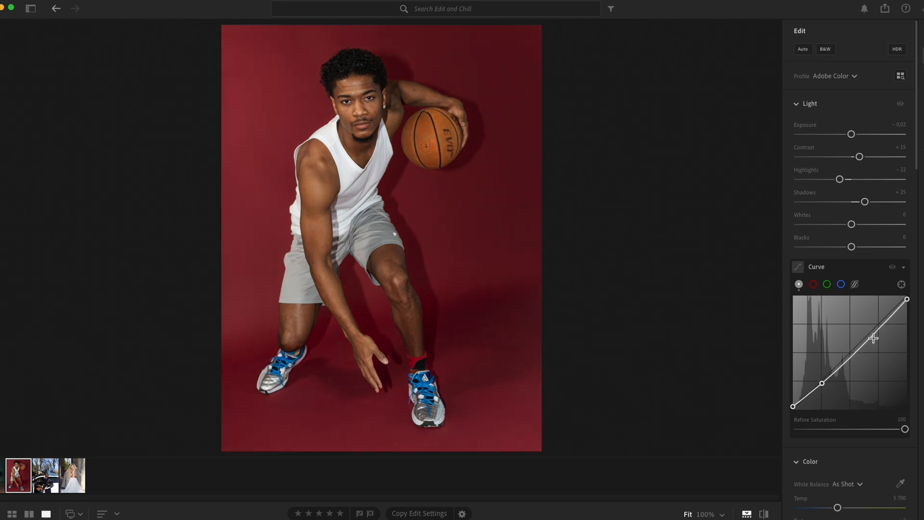
{"action": "left_click_drag", "start_coordinate": [873, 338], "coordinate": [876, 327]}
{"action": "left_click", "coordinate": [809, 285]}
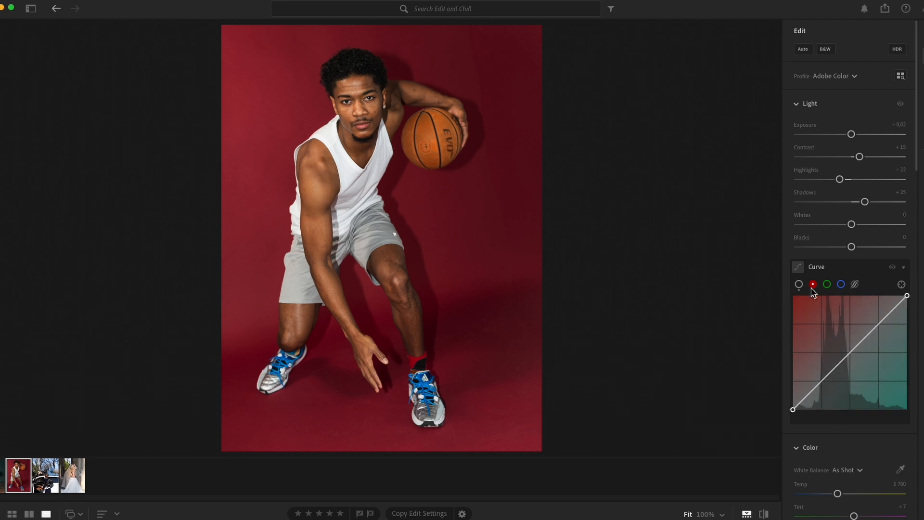
{"action": "scroll", "coordinate": [848, 348], "scroll_direction": "down", "scroll_amount": 3}
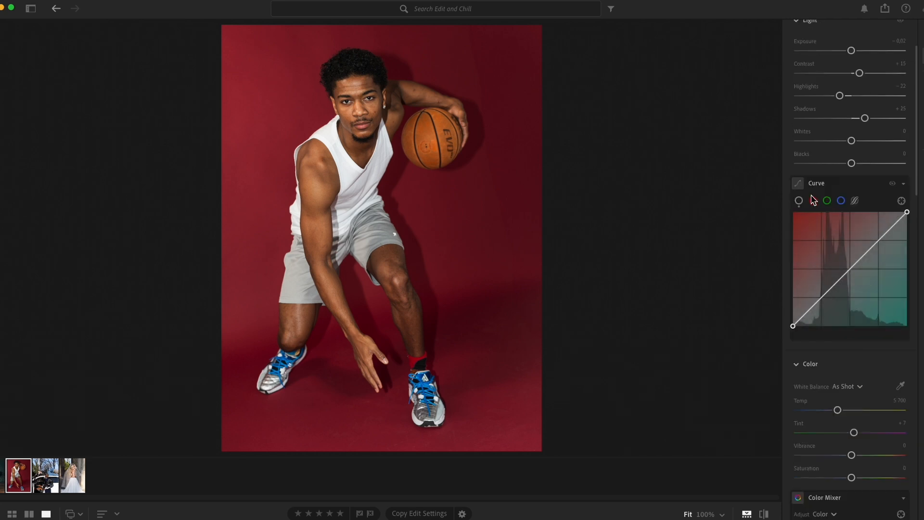
{"action": "left_click", "coordinate": [799, 200]}
Warm the white balance to Temp 6189, reset Vibrance to 0 and set Saturation to -4.
{"action": "scroll", "coordinate": [826, 317], "scroll_direction": "down", "scroll_amount": 3}
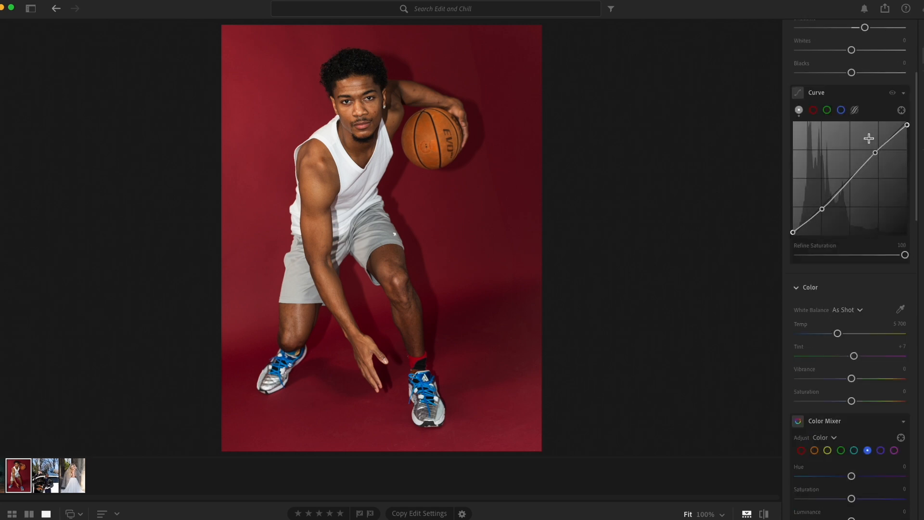
{"action": "scroll", "coordinate": [868, 178], "scroll_direction": "down", "scroll_amount": 1}
{"action": "mouse_move", "coordinate": [840, 331]}
{"action": "left_mouse_down"}
{"action": "mouse_move", "coordinate": [850, 331]}
{"action": "mouse_move", "coordinate": [811, 327]}
{"action": "mouse_move", "coordinate": [837, 332]}
{"action": "left_mouse_up"}
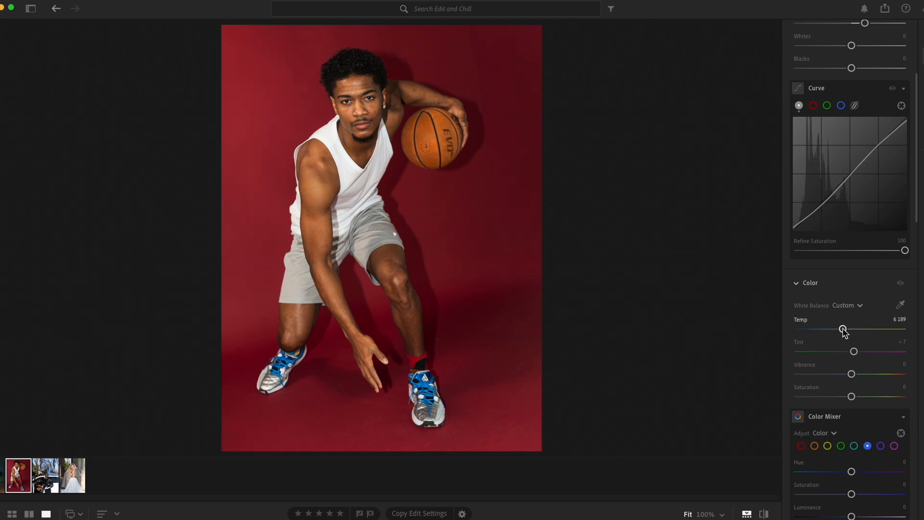
{"action": "scroll", "coordinate": [852, 362], "scroll_direction": "down", "scroll_amount": 2}
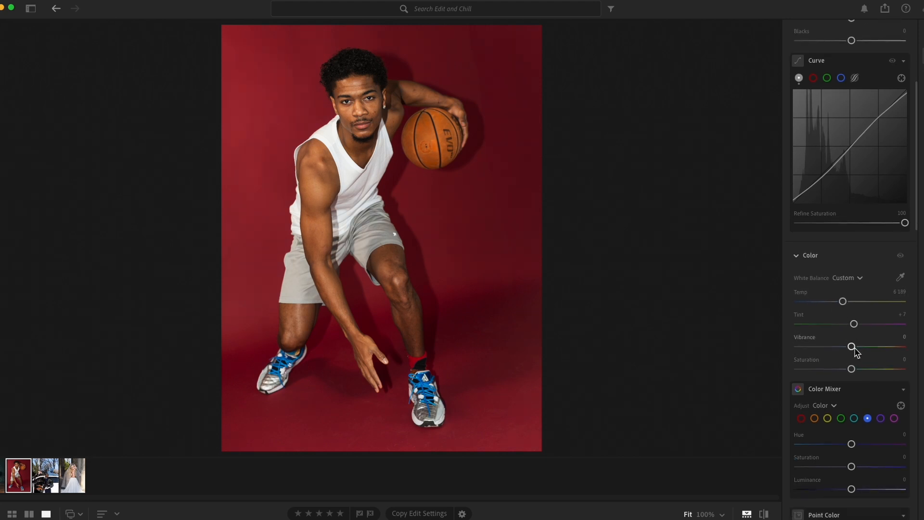
{"action": "left_click_drag", "start_coordinate": [851, 347], "coordinate": [849, 369]}
{"action": "double_click", "coordinate": [804, 339]}
Set the reds in the Color Mixer to Hue +12, Saturation +39 and Luminance +36.
{"action": "scroll", "coordinate": [862, 414], "scroll_direction": "down", "scroll_amount": 5}
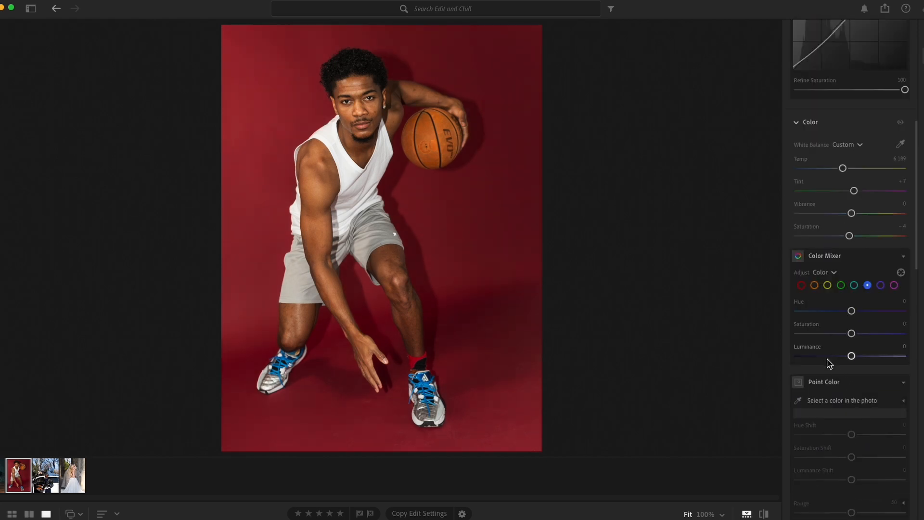
{"action": "left_click", "coordinate": [801, 286]}
{"action": "left_click_drag", "start_coordinate": [852, 310], "coordinate": [871, 362]}
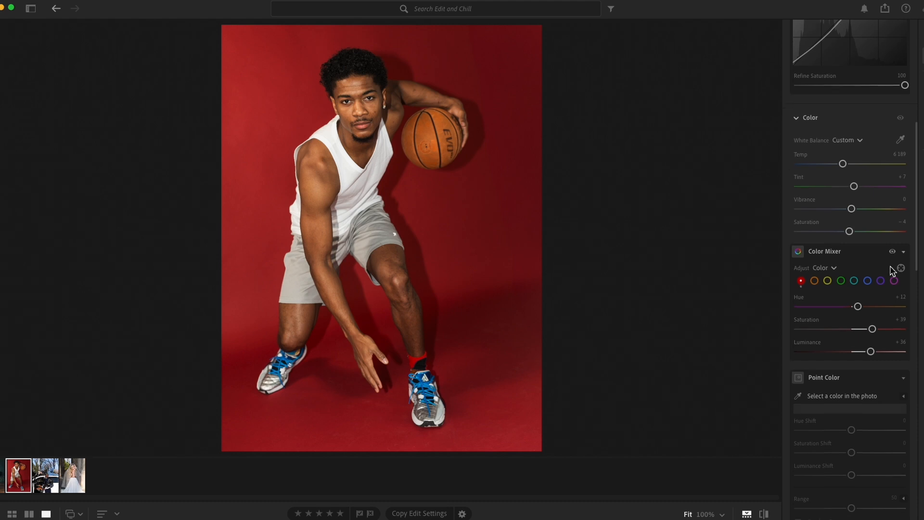
Set the oranges in the Color Mixer to Hue -3, Saturation +13 and Luminance +13.
{"action": "scroll", "coordinate": [891, 270], "scroll_direction": "down", "scroll_amount": 2}
{"action": "left_click", "coordinate": [814, 216]}
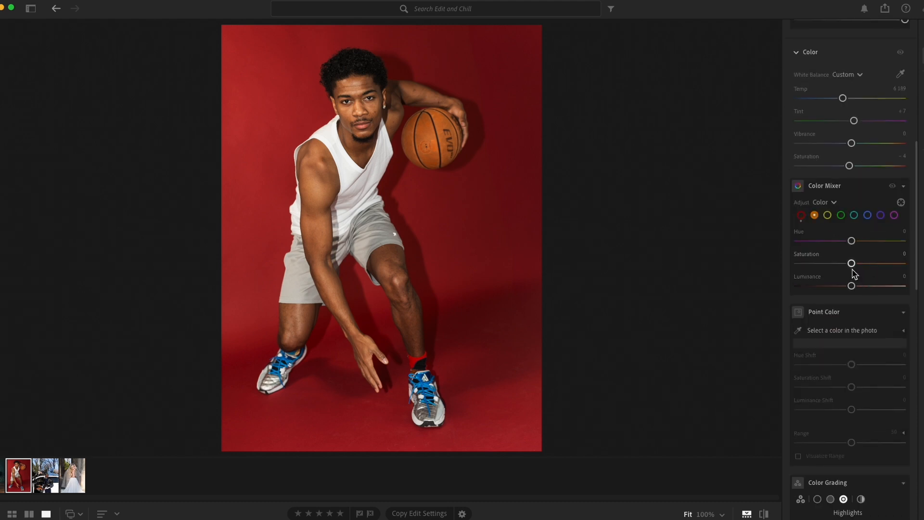
{"action": "left_click_drag", "start_coordinate": [852, 264], "coordinate": [845, 264]}
{"action": "double_click", "coordinate": [817, 254]}
{"action": "left_click_drag", "start_coordinate": [854, 243], "coordinate": [853, 247]}
{"action": "left_click_drag", "start_coordinate": [851, 264], "coordinate": [863, 272]}
{"action": "mouse_move", "coordinate": [849, 286]}
{"action": "left_mouse_down"}
{"action": "mouse_move", "coordinate": [841, 293]}
{"action": "mouse_move", "coordinate": [858, 292]}
{"action": "left_mouse_up"}
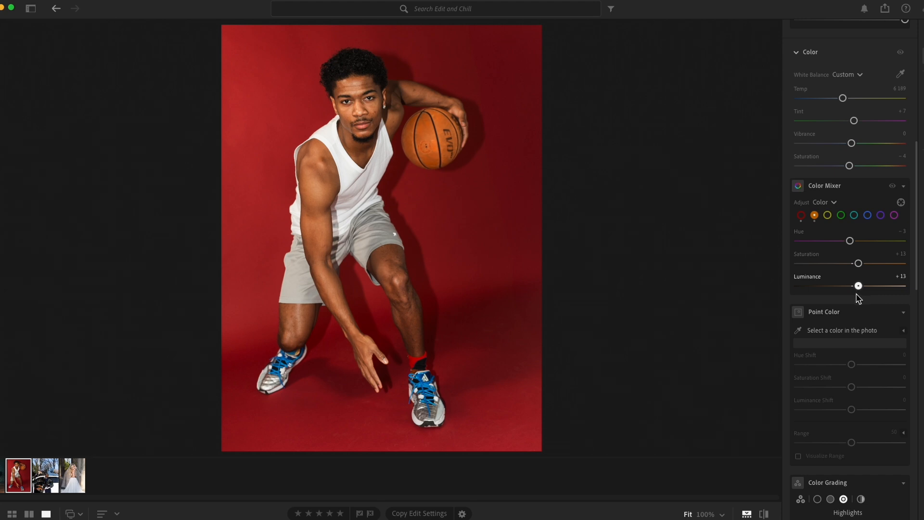
Try different yellow Saturation in the Color Mixer and reset it.
{"action": "left_click", "coordinate": [827, 216]}
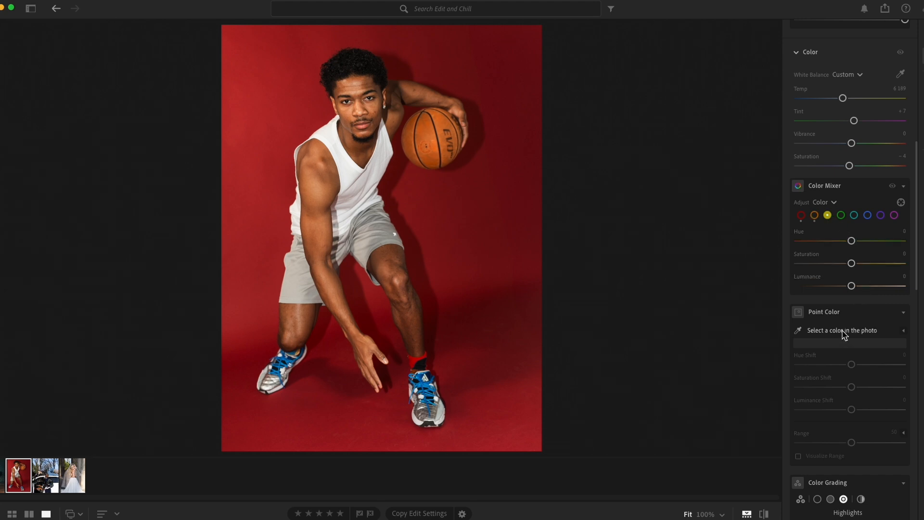
{"action": "left_click_drag", "start_coordinate": [852, 263], "coordinate": [888, 297]}
{"action": "double_click", "coordinate": [803, 260]}
Set the blues in the Color Mixer to Saturation -6 and Luminance +18.
{"action": "left_click", "coordinate": [867, 215]}
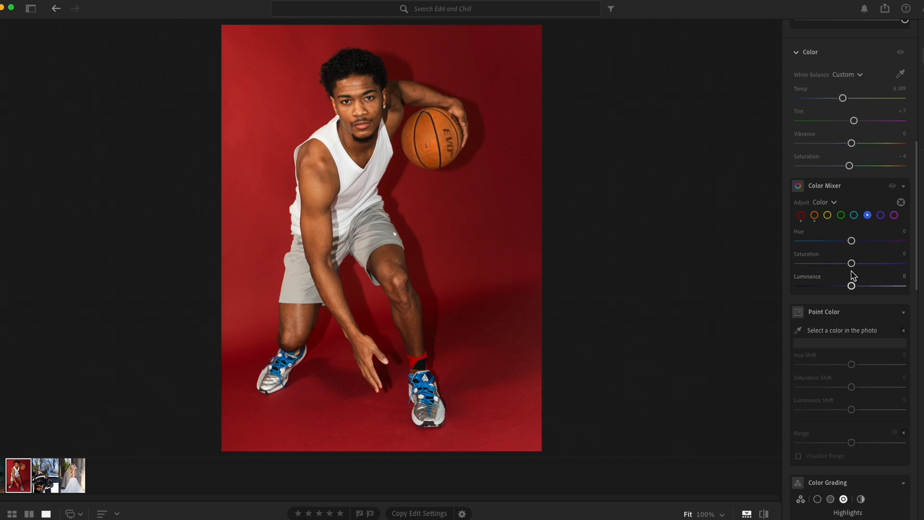
{"action": "left_click_drag", "start_coordinate": [851, 263], "coordinate": [863, 294]}
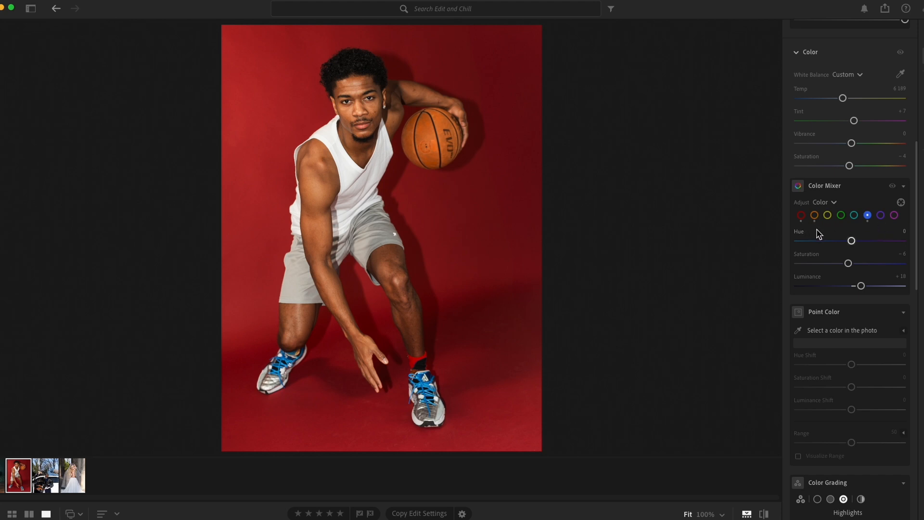
Try a cool blue tint on the Color Grading shadows and reset it.
{"action": "scroll", "coordinate": [821, 238], "scroll_direction": "down", "scroll_amount": 3}
{"action": "scroll", "coordinate": [840, 264], "scroll_direction": "down", "scroll_amount": 3}
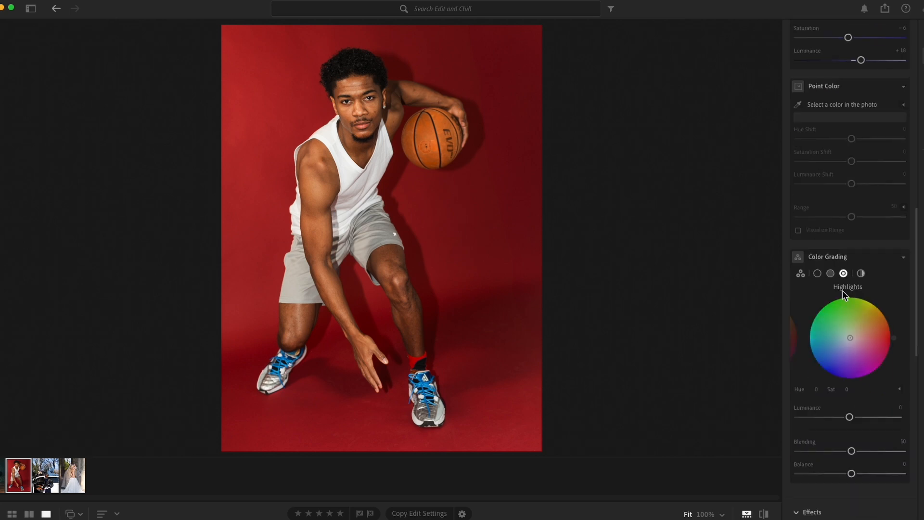
{"action": "left_click", "coordinate": [817, 273]}
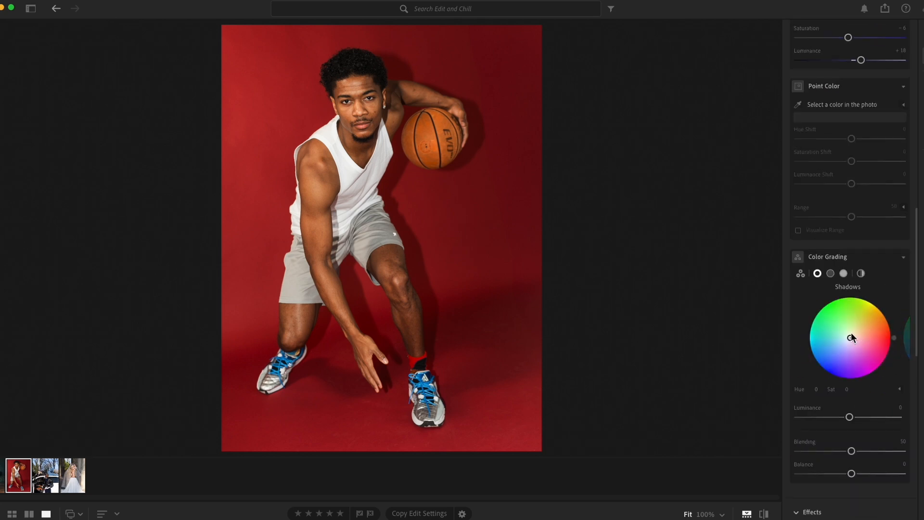
{"action": "left_click_drag", "start_coordinate": [851, 337], "coordinate": [832, 345]}
{"action": "double_click", "coordinate": [831, 337]}
Tint the Color Grading midtones orange with Hue 34 and Sat 14, and the highlights teal with Hue 170 and Sat 20.
{"action": "left_click", "coordinate": [830, 273]}
{"action": "mouse_move", "coordinate": [858, 334]}
{"action": "left_mouse_down"}
{"action": "mouse_move", "coordinate": [832, 337]}
{"action": "mouse_move", "coordinate": [855, 333]}
{"action": "left_mouse_up"}
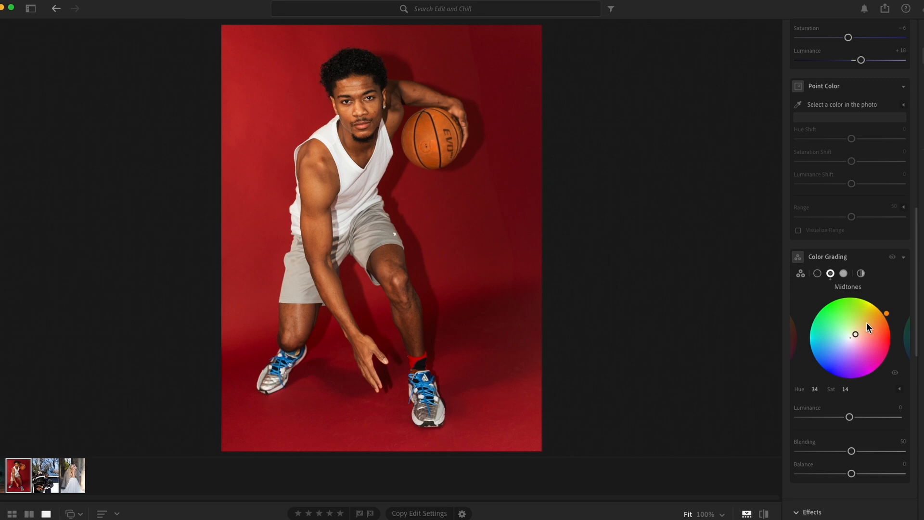
{"action": "left_click", "coordinate": [843, 273]}
{"action": "left_click_drag", "start_coordinate": [850, 337], "coordinate": [842, 336]}
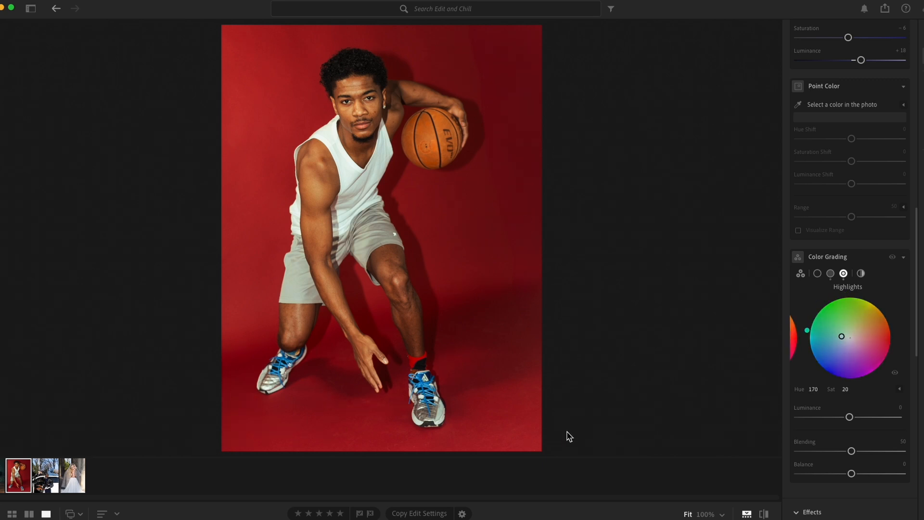
Zoom in on the basketball player's face and compare the skin with and without the Color Grading.
{"action": "left_click", "coordinate": [360, 85]}
{"action": "left_click_drag", "start_coordinate": [362, 109], "coordinate": [389, 178]}
{"action": "left_click", "coordinate": [387, 173]}
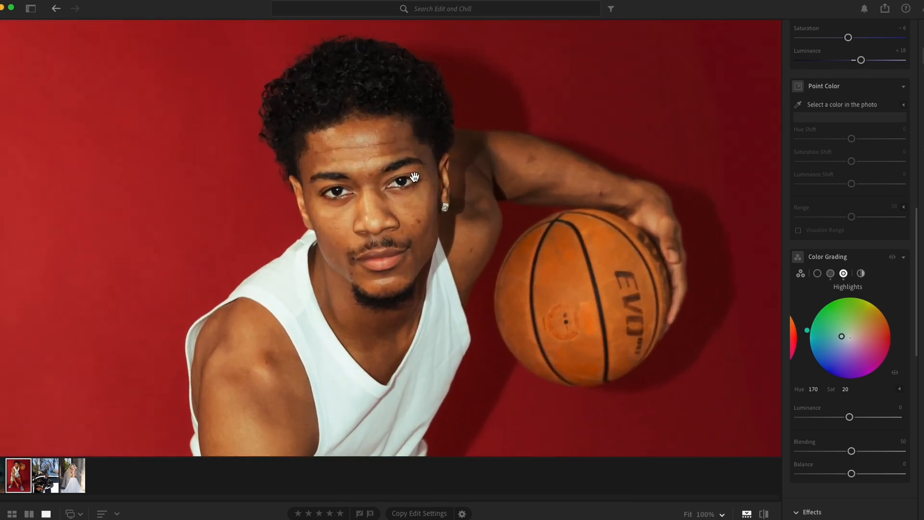
{"action": "left_click", "coordinate": [892, 258]}
{"action": "left_click", "coordinate": [891, 259]}
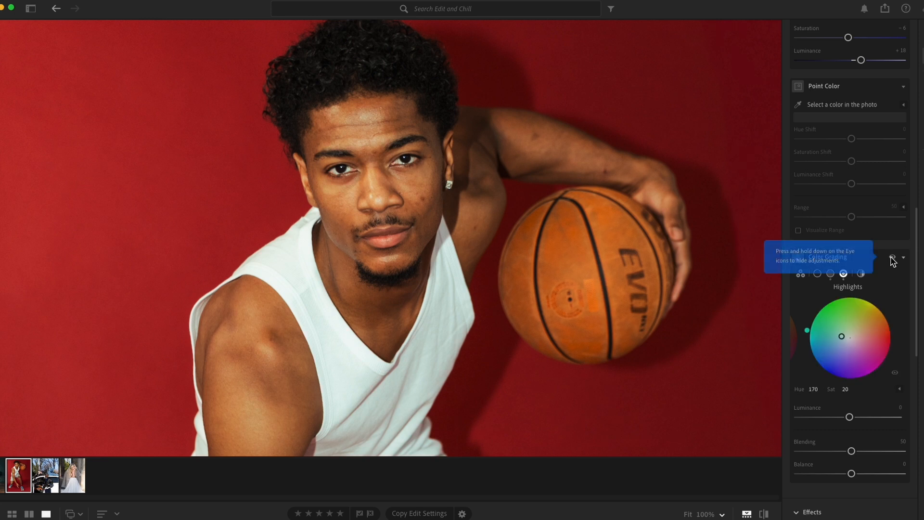
{"action": "left_click", "coordinate": [892, 258]}
{"action": "left_click", "coordinate": [892, 259]}
{"action": "left_click", "coordinate": [892, 258]}
{"action": "left_click", "coordinate": [892, 258]}
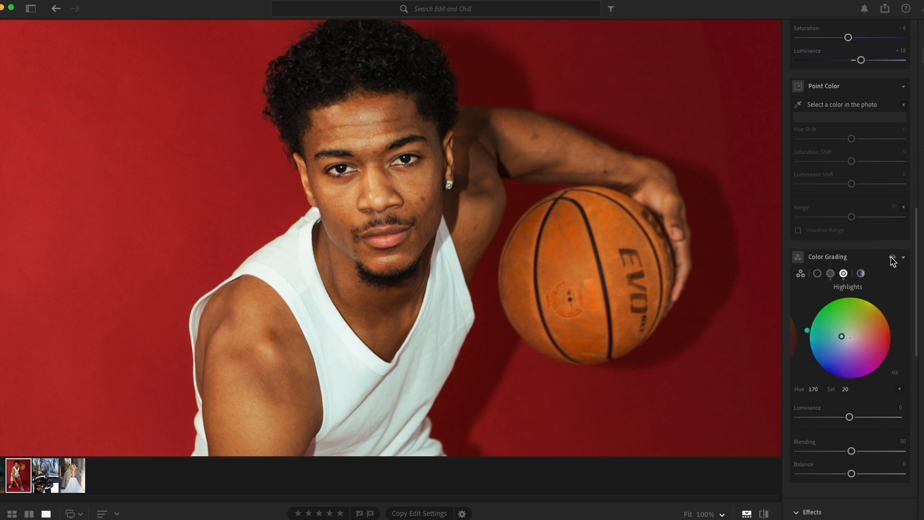
{"action": "left_click", "coordinate": [892, 258]}
{"action": "left_click", "coordinate": [892, 258]}
{"action": "left_click", "coordinate": [892, 258]}
{"action": "left_click", "coordinate": [892, 259]}
Set the Color Grading highlights tint to Sat 13, keeping Hue 170.
{"action": "left_click", "coordinate": [679, 243]}
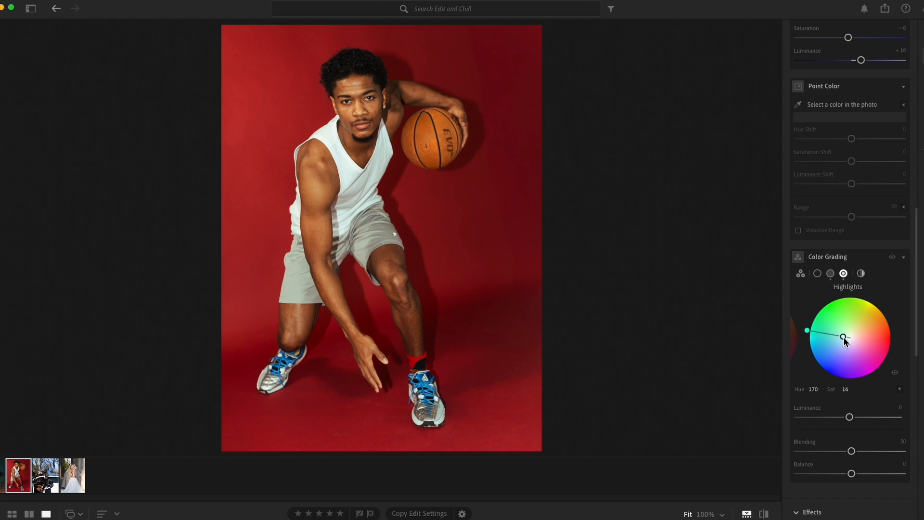
{"action": "left_click_drag", "start_coordinate": [844, 337], "coordinate": [845, 336]}
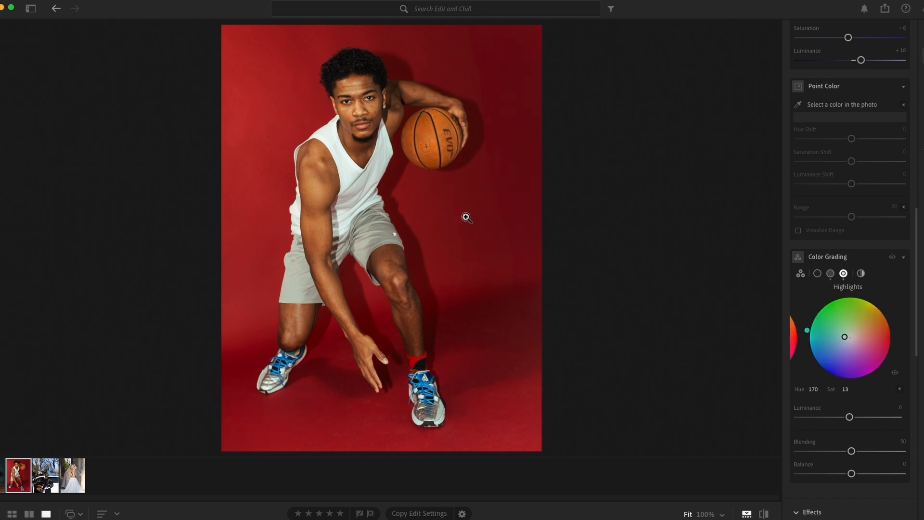
{"action": "scroll", "coordinate": [880, 339], "scroll_direction": "down", "scroll_amount": 5}
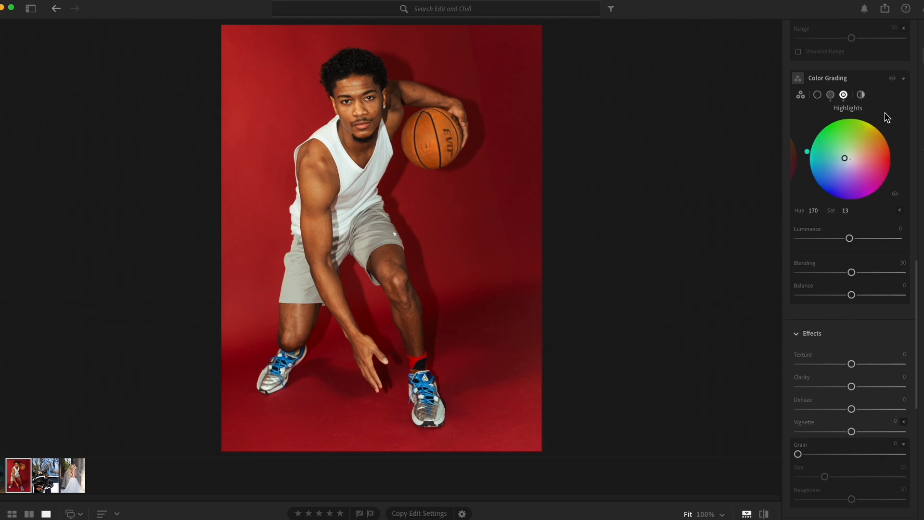
{"action": "scroll", "coordinate": [883, 118], "scroll_direction": "up", "scroll_amount": 6}
Soften the basketball portrait by setting Clarity to -20 in the Effects.
{"action": "scroll", "coordinate": [863, 150], "scroll_direction": "down", "scroll_amount": 8}
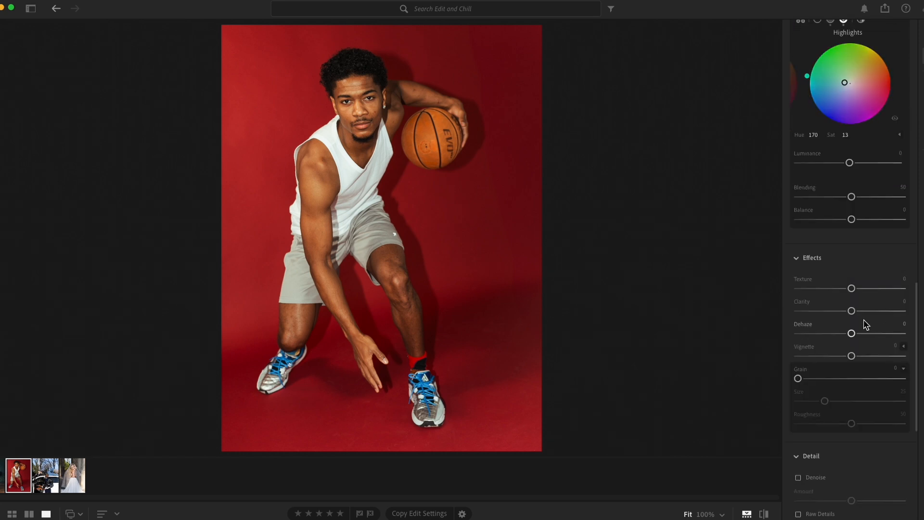
{"action": "left_click_drag", "start_coordinate": [851, 310], "coordinate": [835, 310]}
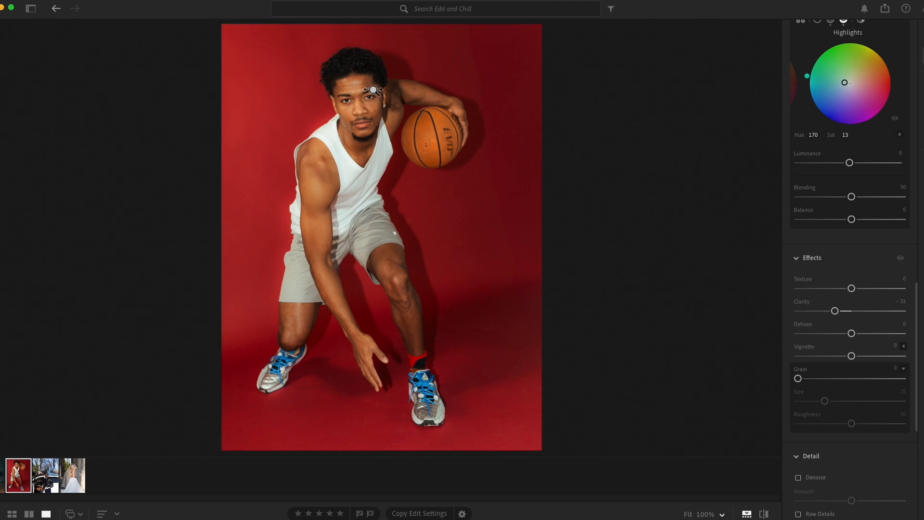
{"action": "left_click", "coordinate": [388, 111]}
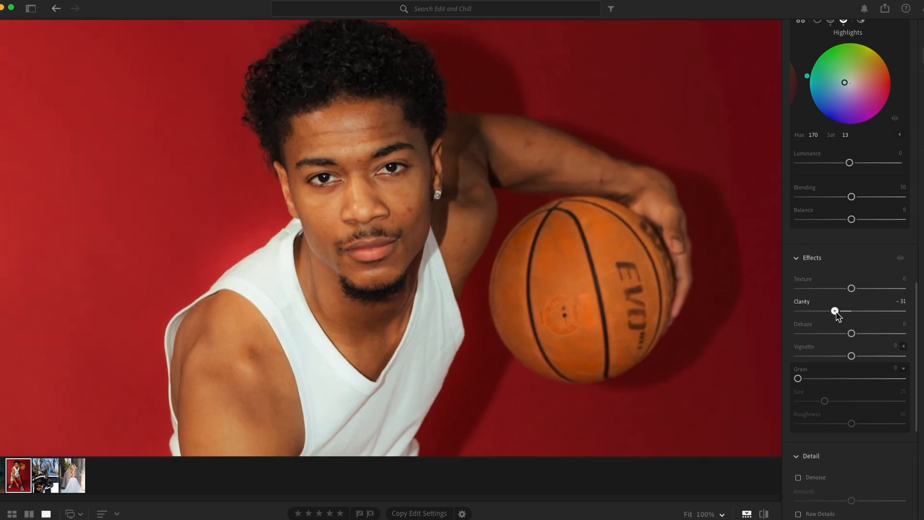
{"action": "left_click_drag", "start_coordinate": [835, 310], "coordinate": [841, 311]}
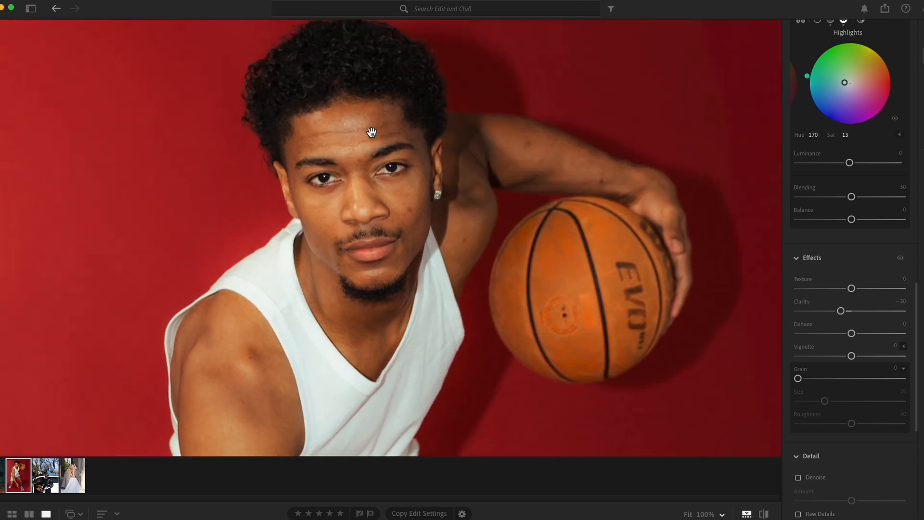
Examine the player's face up close and compare it with and without the Effects adjustments.
{"action": "left_click_drag", "start_coordinate": [362, 130], "coordinate": [409, 132]}
{"action": "left_click", "coordinate": [409, 163]}
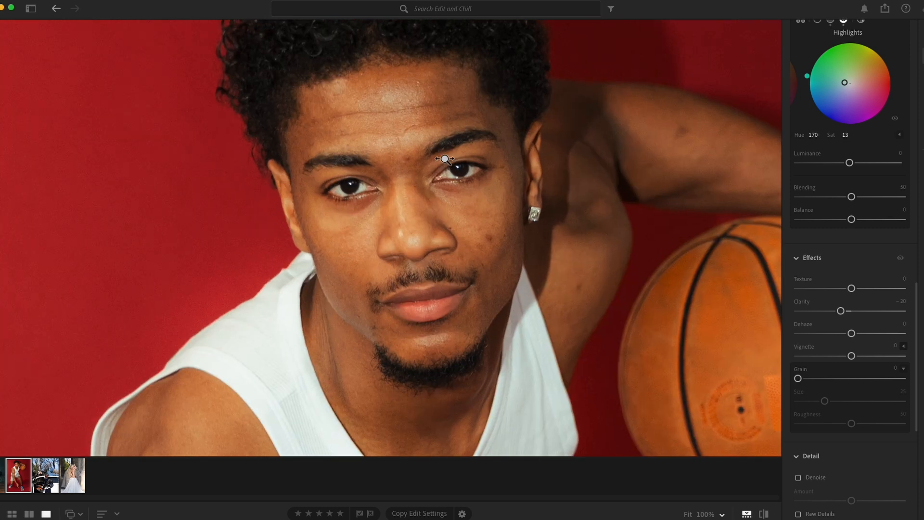
{"action": "left_click", "coordinate": [901, 258]}
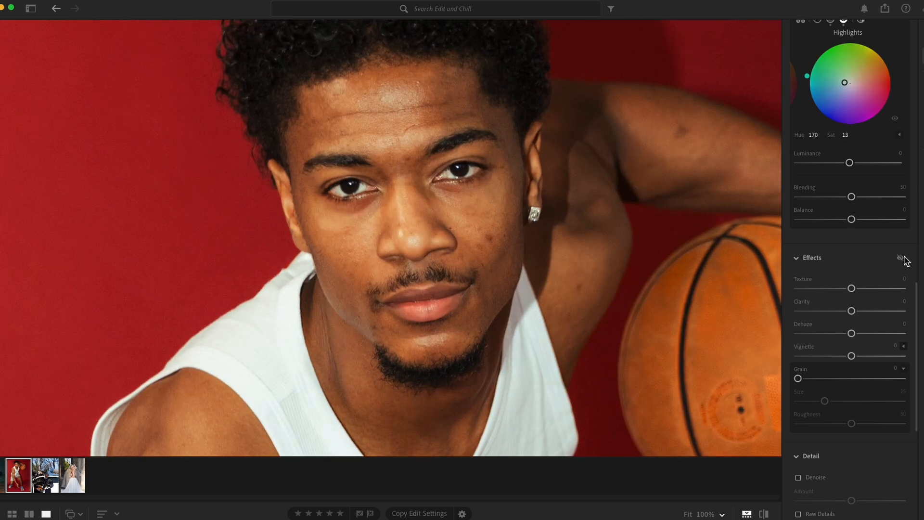
{"action": "left_click", "coordinate": [901, 258]}
{"action": "left_click", "coordinate": [901, 258]}
{"action": "left_click", "coordinate": [901, 258]}
{"action": "left_click", "coordinate": [901, 258]}
{"action": "left_click", "coordinate": [901, 258]}
{"action": "left_click", "coordinate": [619, 231]}
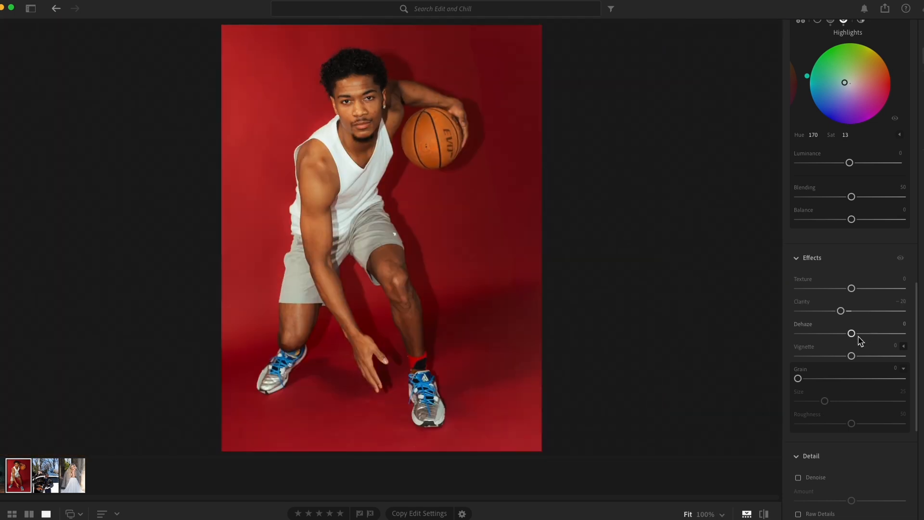
Add film grain to the basketball portrait with Grain 49, Size 28 and Roughness 42, and check it up close.
{"action": "left_click_drag", "start_coordinate": [803, 378], "coordinate": [852, 383]}
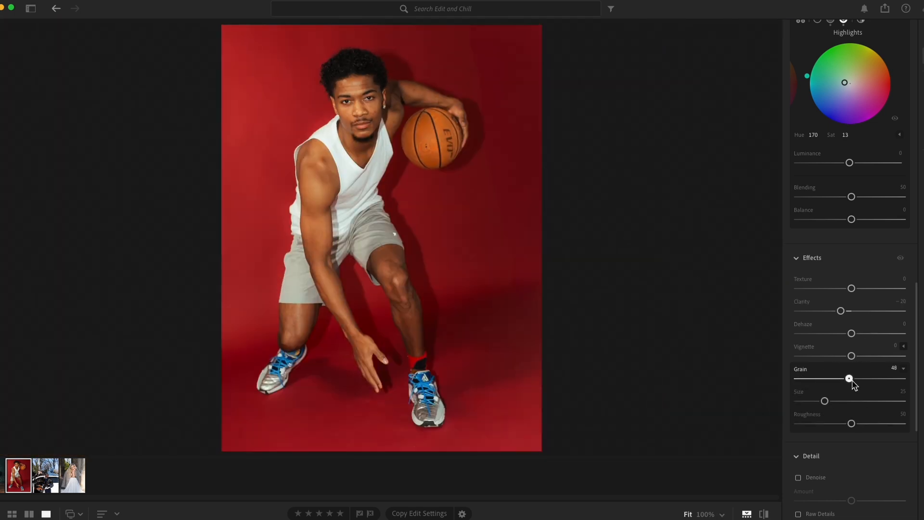
{"action": "left_click_drag", "start_coordinate": [851, 424], "coordinate": [843, 423]}
{"action": "left_click", "coordinate": [349, 59]}
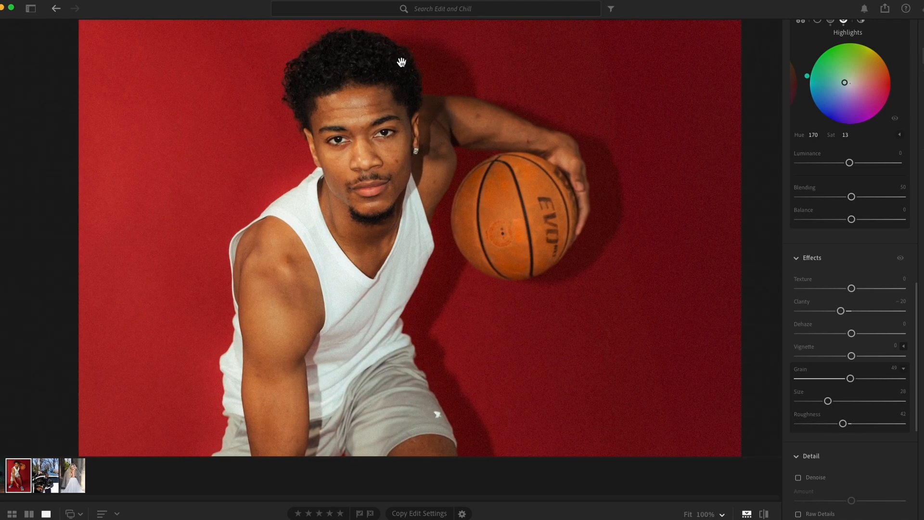
{"action": "left_click", "coordinate": [635, 320]}
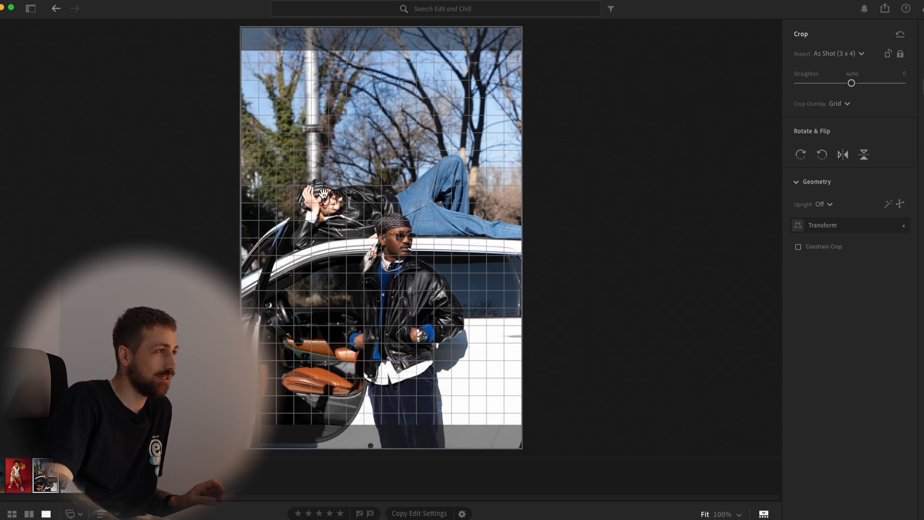
Shift the 3 x 4 crop of the car photo down to the image's lower edge, apply it and inspect the two models.
{"action": "left_click_drag", "start_coordinate": [373, 292], "coordinate": [373, 269]}
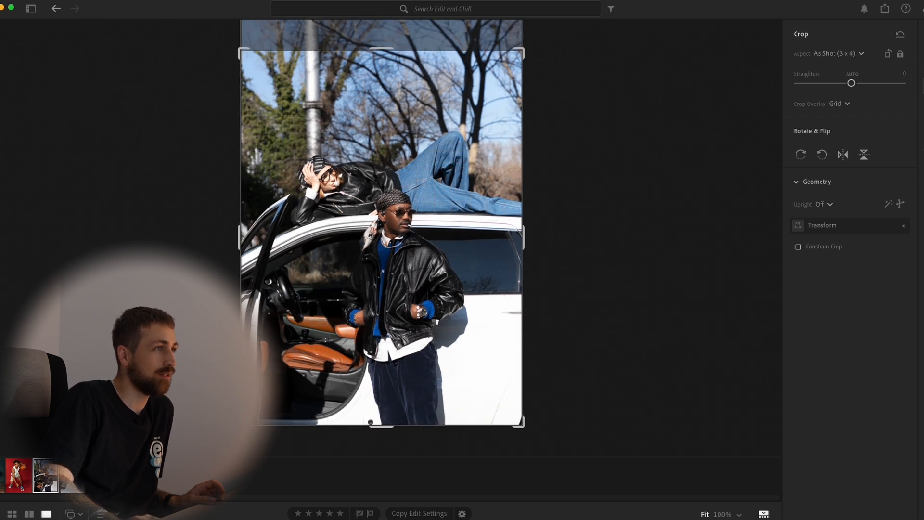
{"action": "key", "text": "Return"}
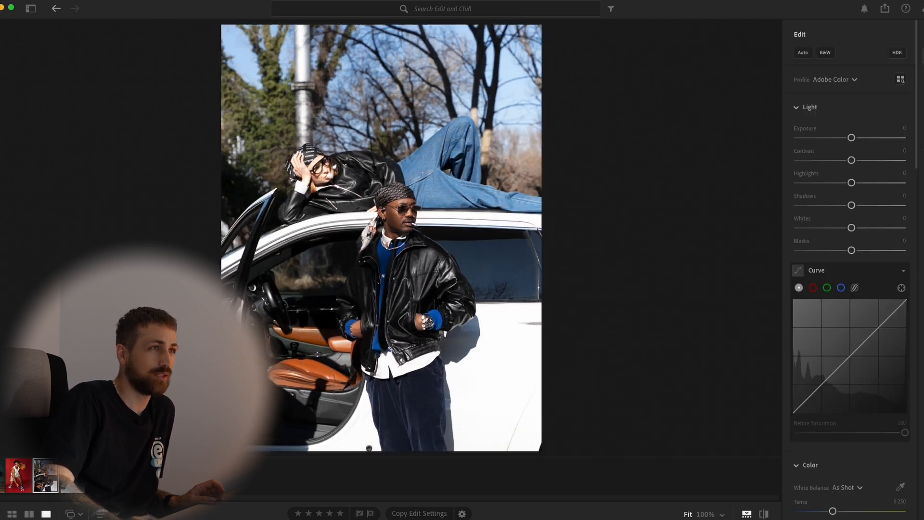
{"action": "left_click", "coordinate": [398, 223]}
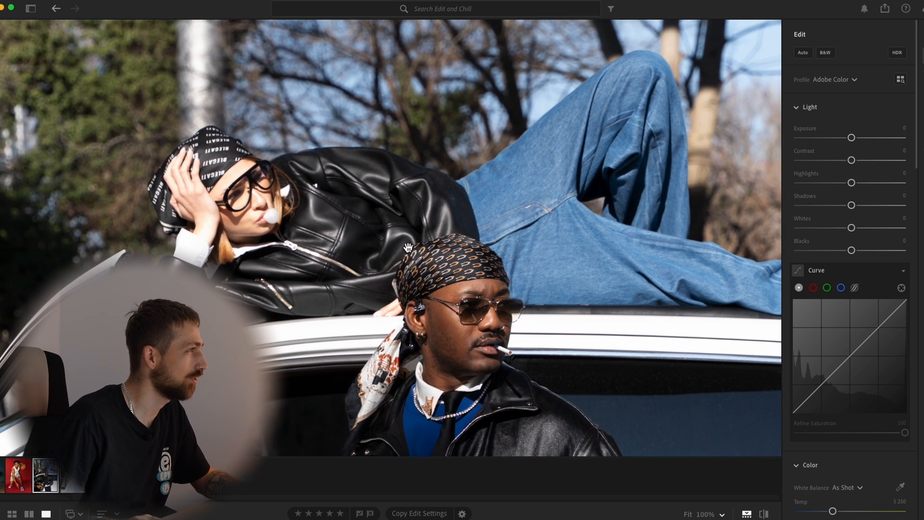
{"action": "left_click", "coordinate": [393, 241]}
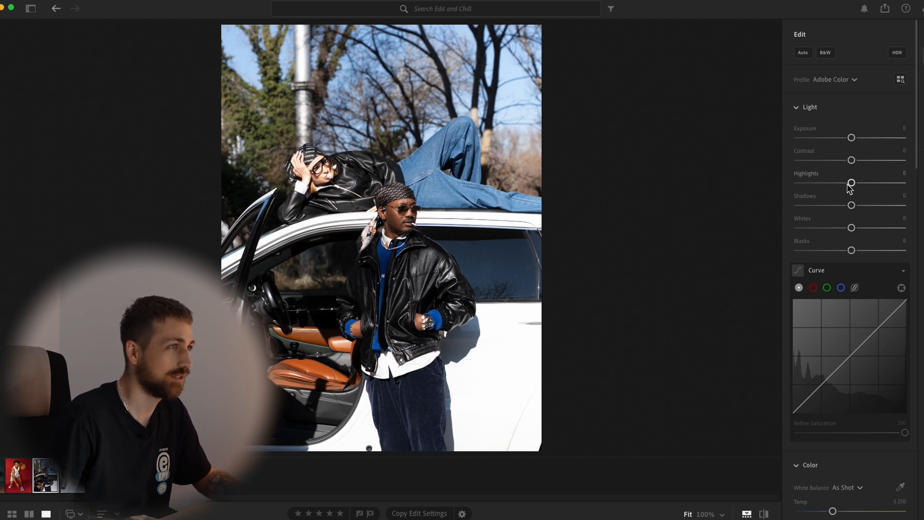
Set the car photo's Light values to Highlights -85, Shadows +15, Whites +16 and Contrast +10.
{"action": "left_click_drag", "start_coordinate": [851, 183], "coordinate": [805, 216]}
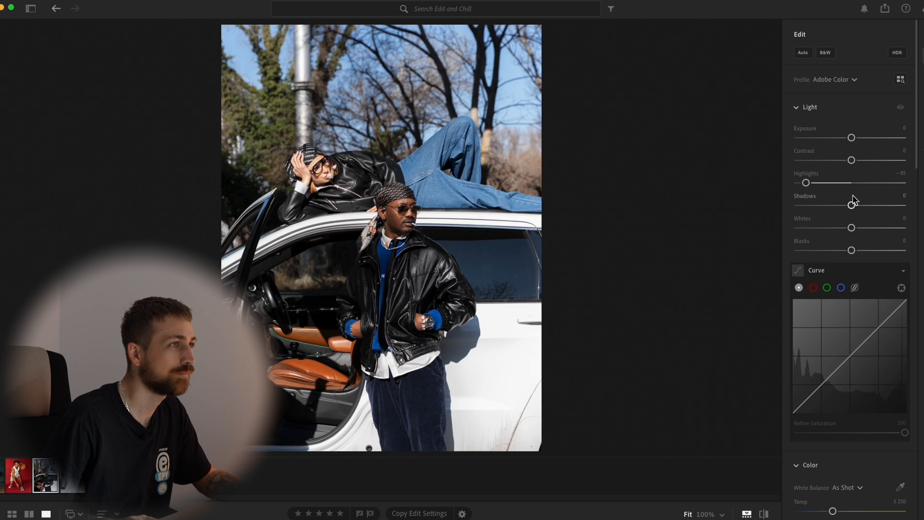
{"action": "left_click_drag", "start_coordinate": [852, 206], "coordinate": [861, 205]}
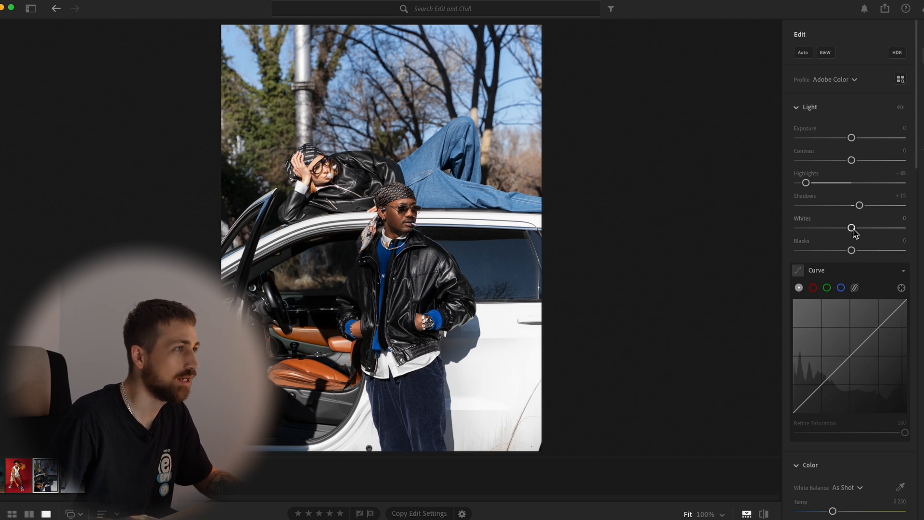
{"action": "left_click_drag", "start_coordinate": [852, 228], "coordinate": [863, 233]}
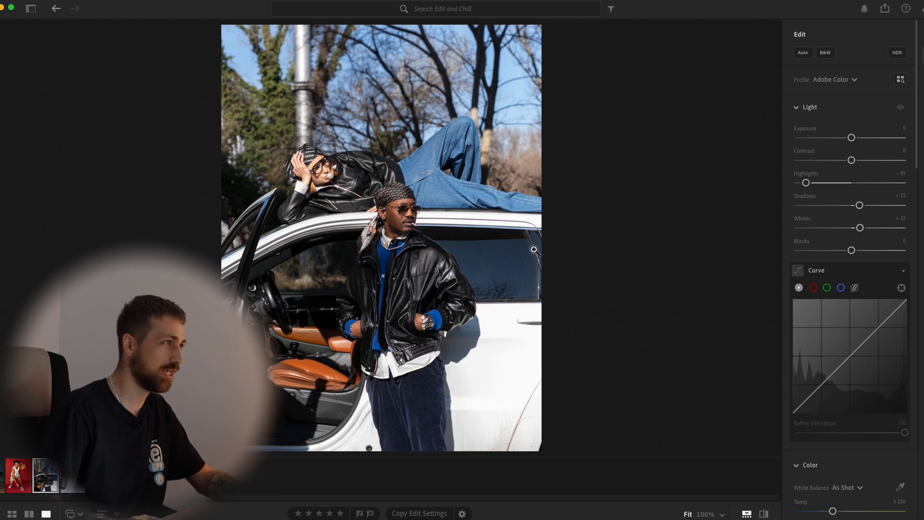
{"action": "left_click_drag", "start_coordinate": [852, 160], "coordinate": [854, 160]}
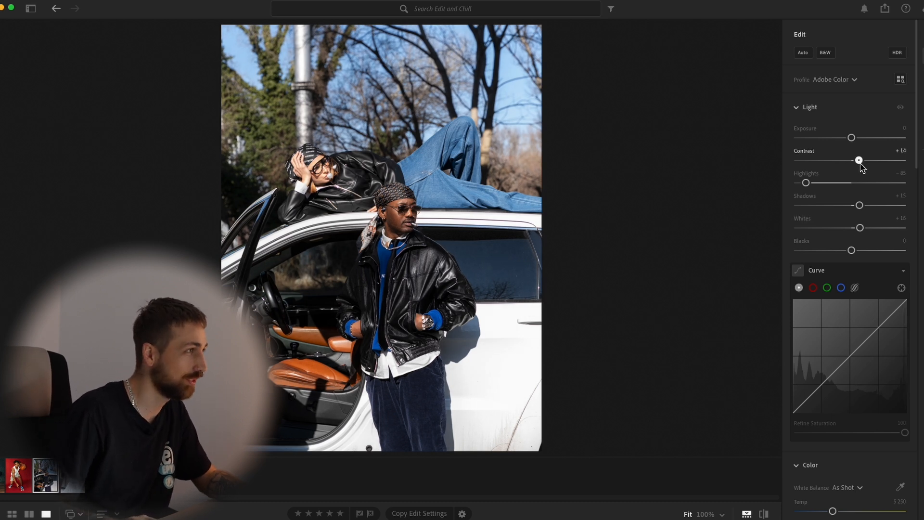
Shape the tone curve into a gentle S with a shadow point near 24.7 / 23.1 and a highlight point near 73.3 / 76.9.
{"action": "scroll", "coordinate": [828, 289], "scroll_direction": "down", "scroll_amount": 3}
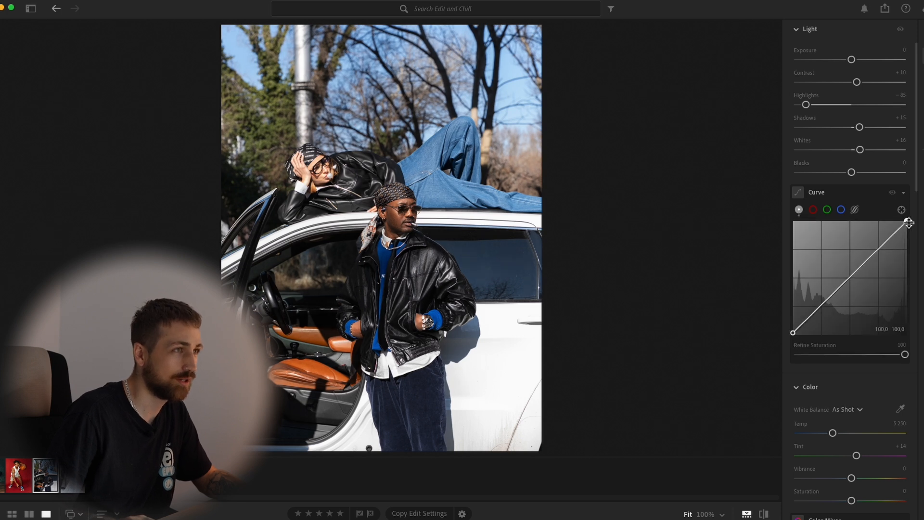
{"action": "left_click", "coordinate": [878, 250]}
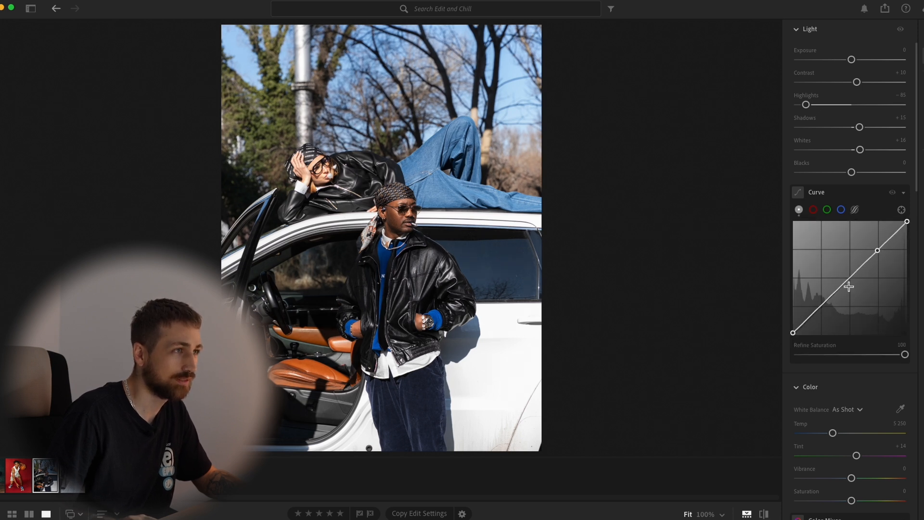
{"action": "left_click", "coordinate": [826, 303]}
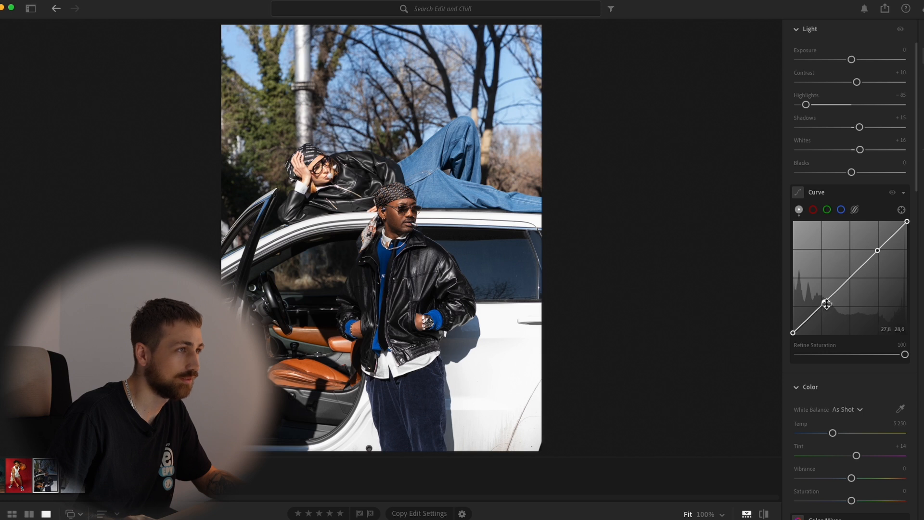
{"action": "mouse_move", "coordinate": [826, 306]}
{"action": "left_mouse_down"}
{"action": "mouse_move", "coordinate": [816, 299]}
{"action": "mouse_move", "coordinate": [815, 315]}
{"action": "mouse_move", "coordinate": [824, 312]}
{"action": "left_mouse_up"}
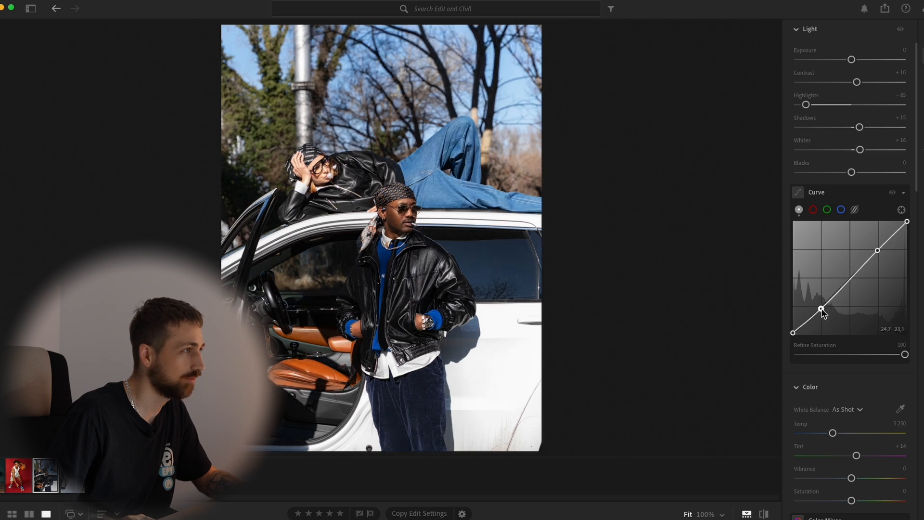
{"action": "left_click_drag", "start_coordinate": [879, 255], "coordinate": [878, 252]}
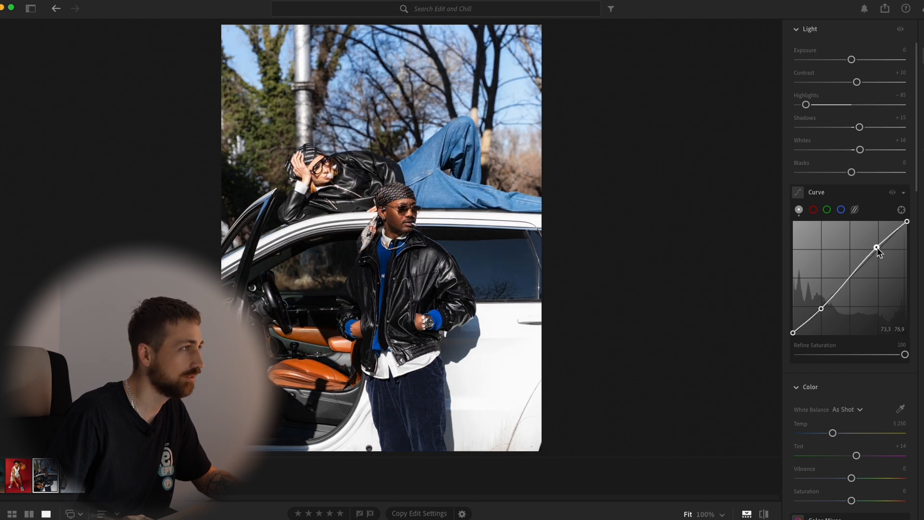
Compare the car photo with its original and check the image with and without the tone curve.
{"action": "left_click", "coordinate": [359, 179]}
{"action": "left_click", "coordinate": [359, 178]}
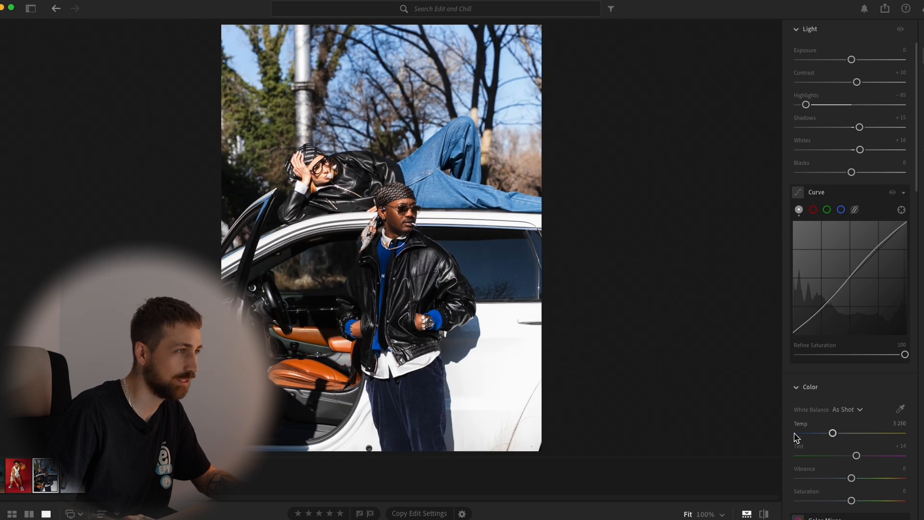
{"action": "left_click", "coordinate": [766, 514]}
{"action": "left_click", "coordinate": [766, 513]}
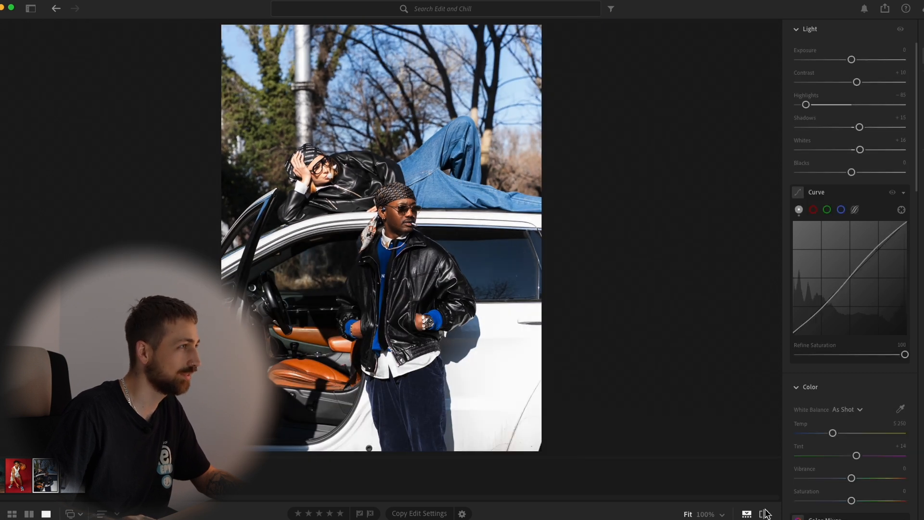
{"action": "left_click", "coordinate": [766, 514]}
{"action": "left_click", "coordinate": [766, 514]}
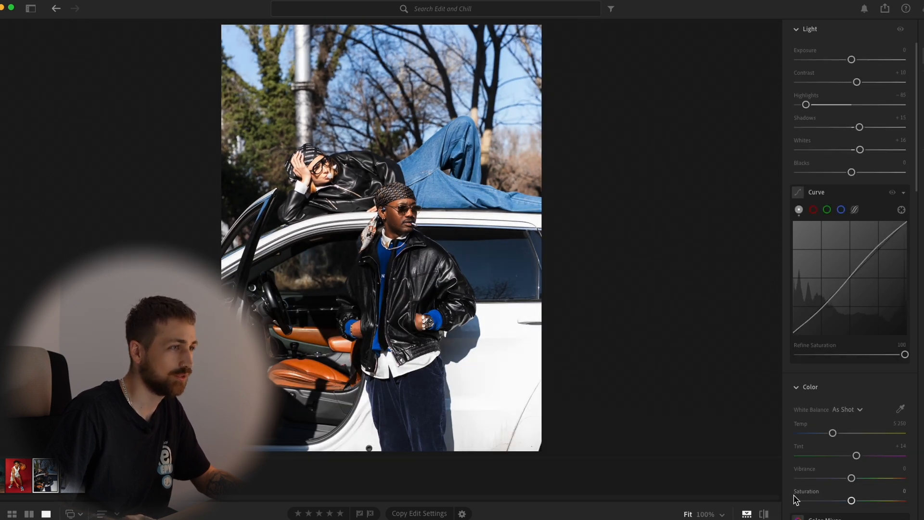
{"action": "left_click", "coordinate": [892, 193]}
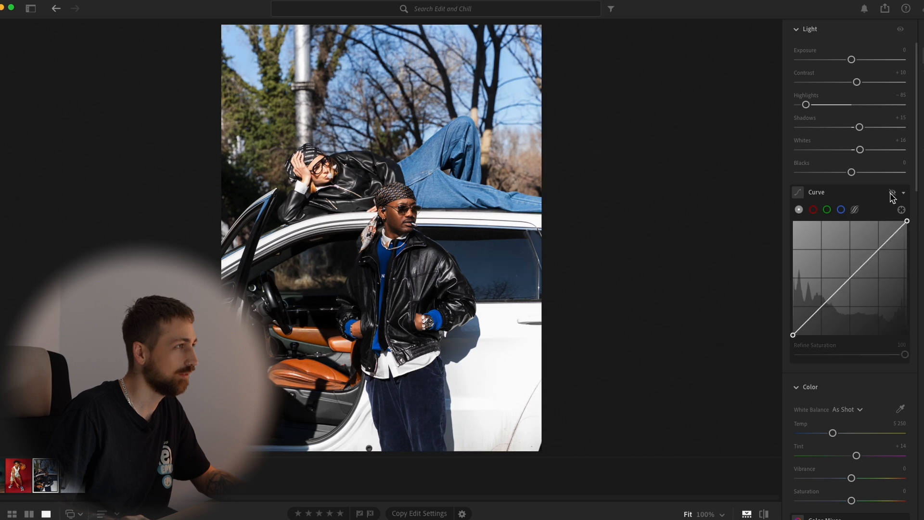
{"action": "left_click", "coordinate": [892, 193]}
{"action": "left_click", "coordinate": [892, 193]}
{"action": "left_click", "coordinate": [892, 193]}
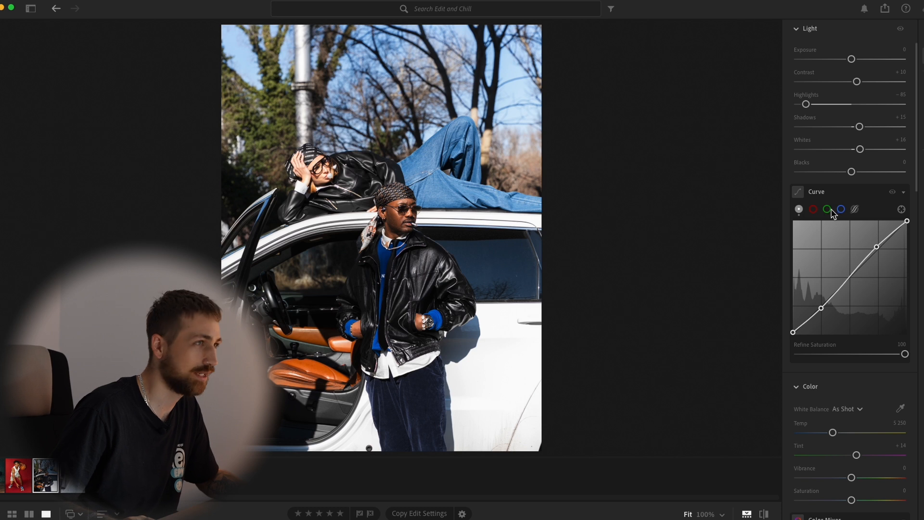
Shape the red channel's curve into a very slight S with a lowered shadow point and a highlight point near 72.9 / 73.7.
{"action": "left_click", "coordinate": [812, 211]}
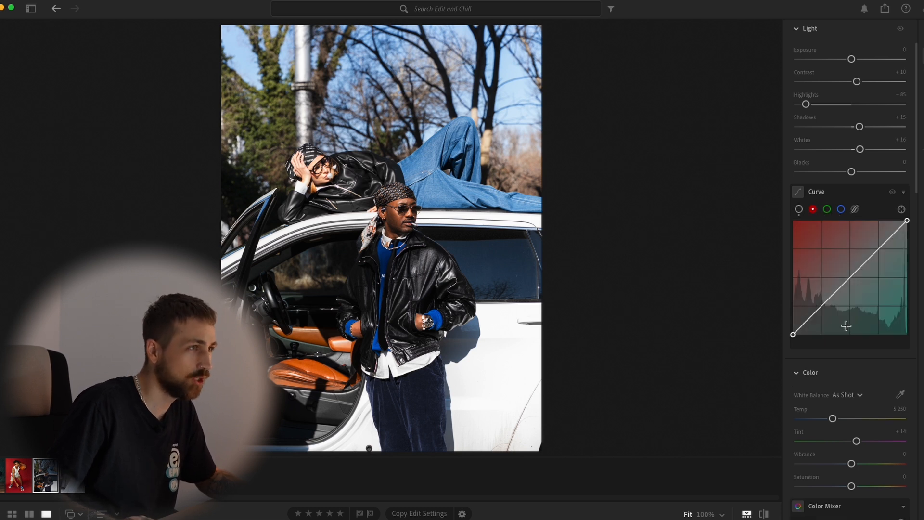
{"action": "left_click", "coordinate": [824, 305]}
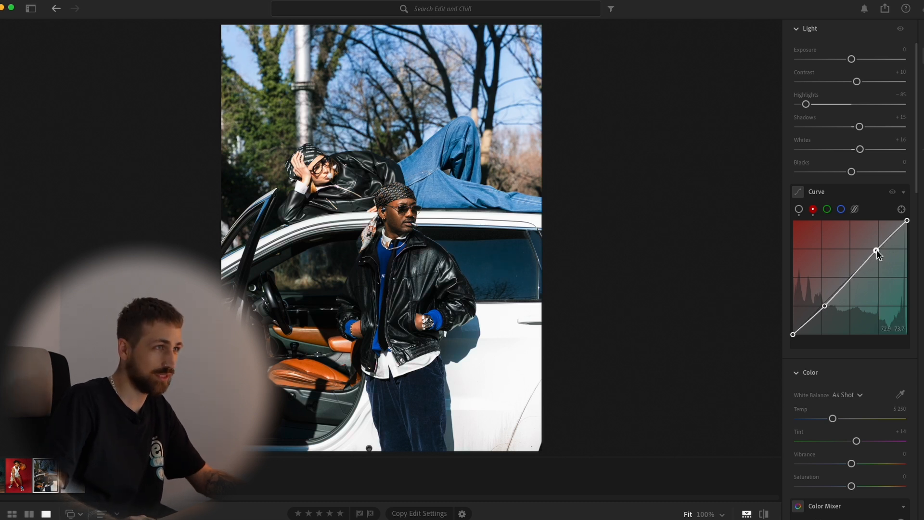
{"action": "left_click", "coordinate": [827, 210]}
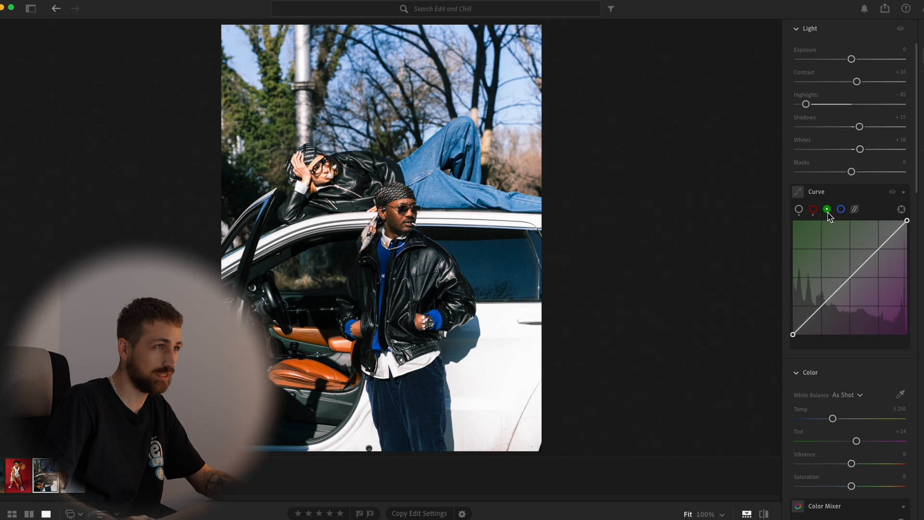
Try adding a shadow point and a highlight point to the blue channel's curve, and undo both.
{"action": "left_click", "coordinate": [842, 210]}
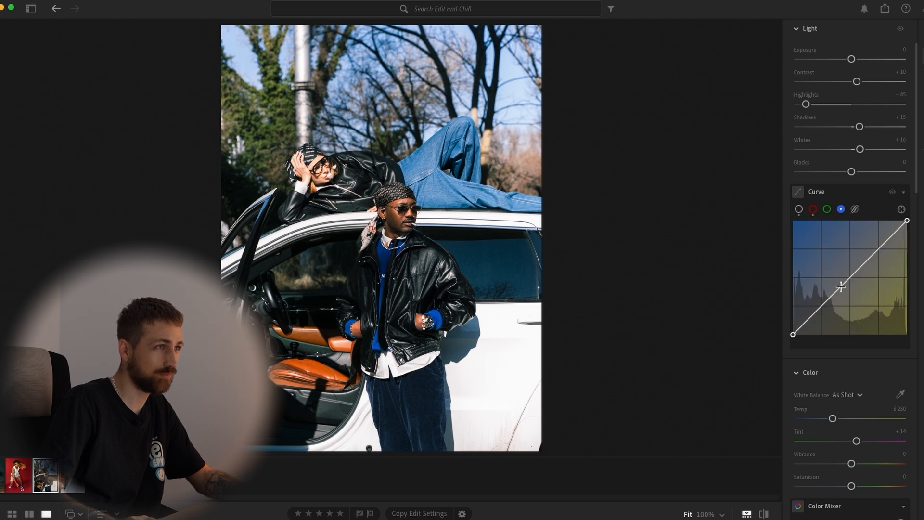
{"action": "left_click", "coordinate": [822, 309]}
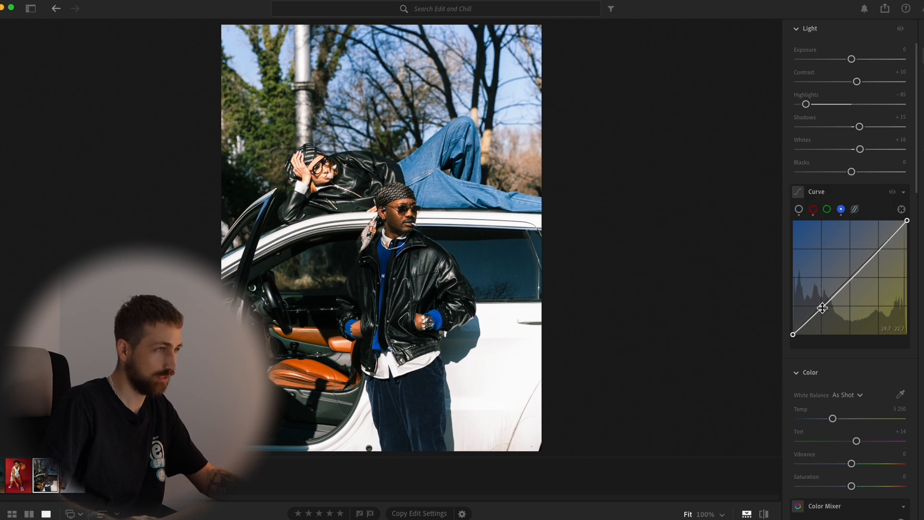
{"action": "key", "text": "super+z"}
{"action": "left_click_drag", "start_coordinate": [875, 252], "coordinate": [877, 247]}
{"action": "key", "text": "super+z"}
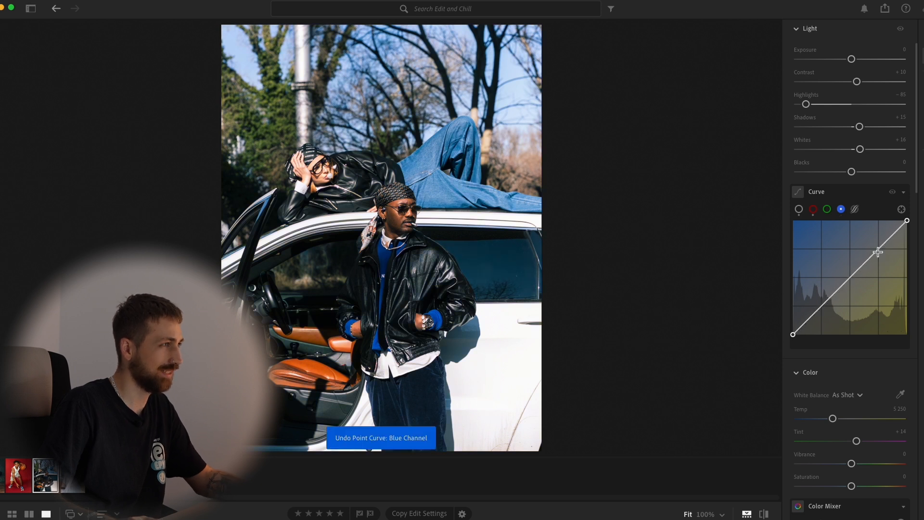
Try shifting the temperature and lowering Vibrance to -5 and Saturation to -6, and reset these sliders.
{"action": "scroll", "coordinate": [834, 370], "scroll_direction": "down", "scroll_amount": 1}
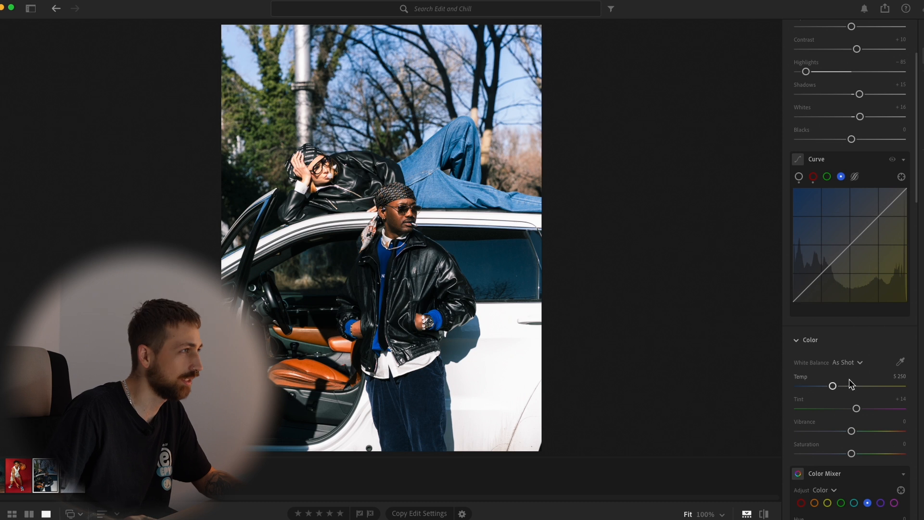
{"action": "mouse_move", "coordinate": [833, 388]}
{"action": "left_mouse_down"}
{"action": "mouse_move", "coordinate": [847, 393]}
{"action": "mouse_move", "coordinate": [832, 403]}
{"action": "left_mouse_up"}
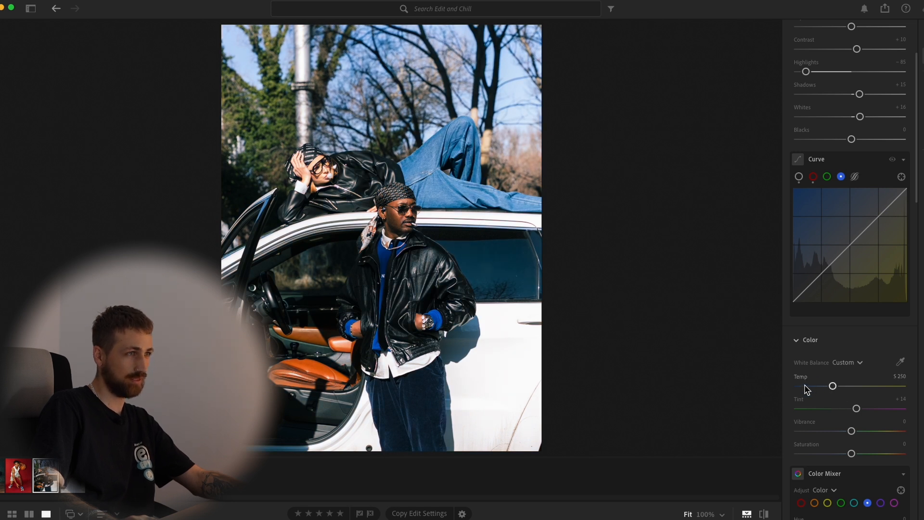
{"action": "scroll", "coordinate": [849, 425], "scroll_direction": "down", "scroll_amount": 3}
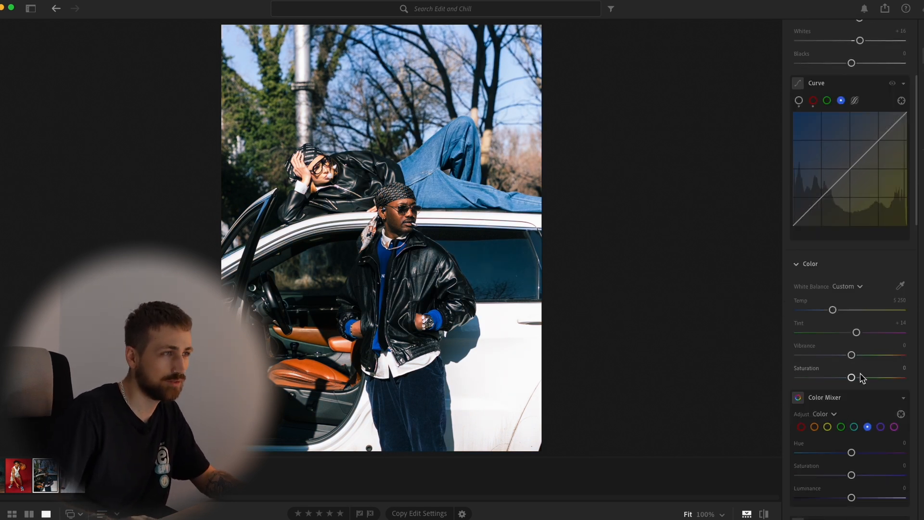
{"action": "left_click_drag", "start_coordinate": [851, 378], "coordinate": [848, 355]}
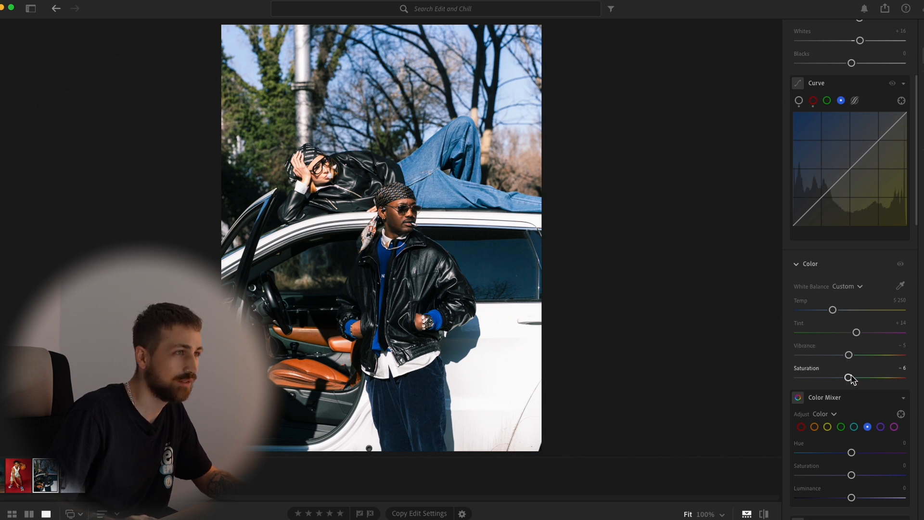
{"action": "double_click", "coordinate": [816, 350]}
{"action": "double_click", "coordinate": [852, 378]}
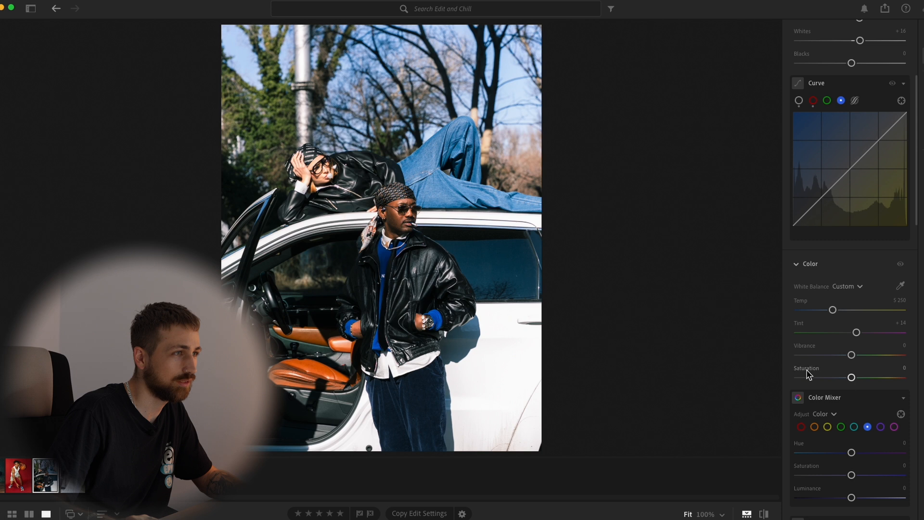
Set the Color Mixer's red to Saturation +17 and Luminance +11, judging the standing model's skin up close.
{"action": "scroll", "coordinate": [905, 400], "scroll_direction": "down", "scroll_amount": 2}
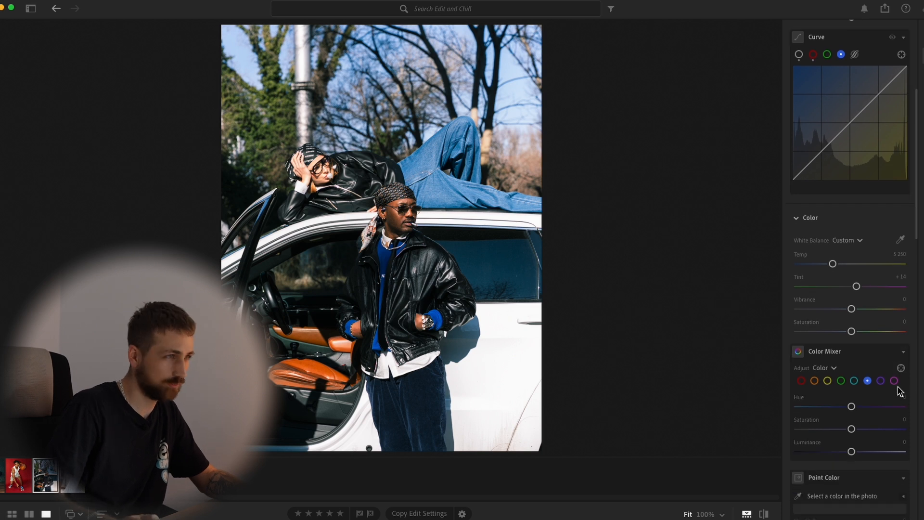
{"action": "left_click", "coordinate": [801, 376]}
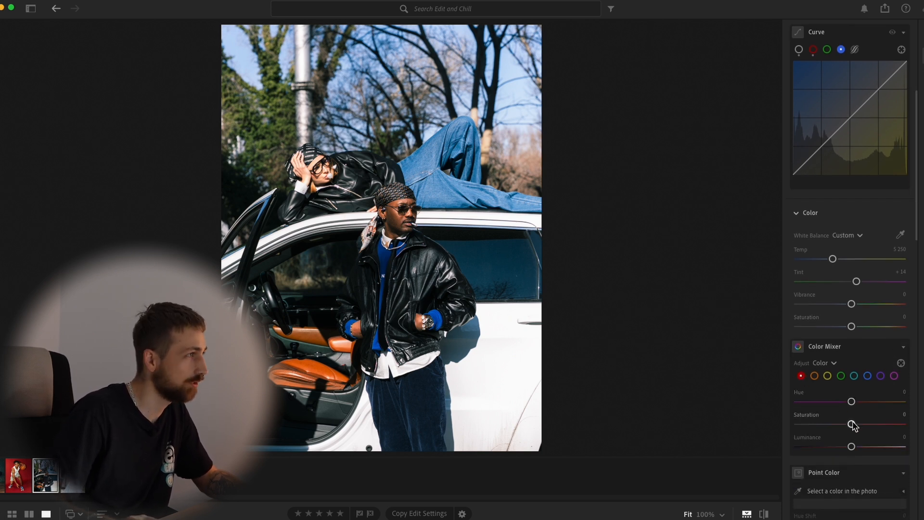
{"action": "left_click_drag", "start_coordinate": [852, 425], "coordinate": [887, 424]}
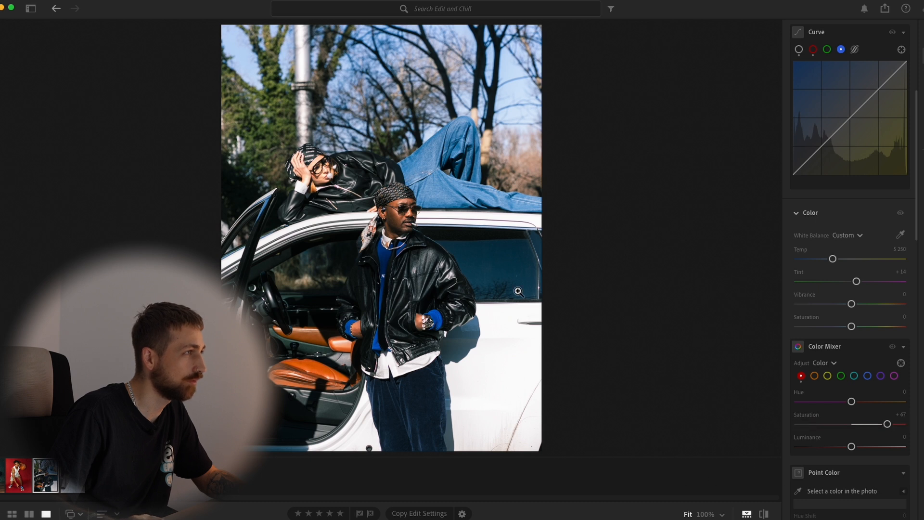
{"action": "left_click", "coordinate": [469, 213]}
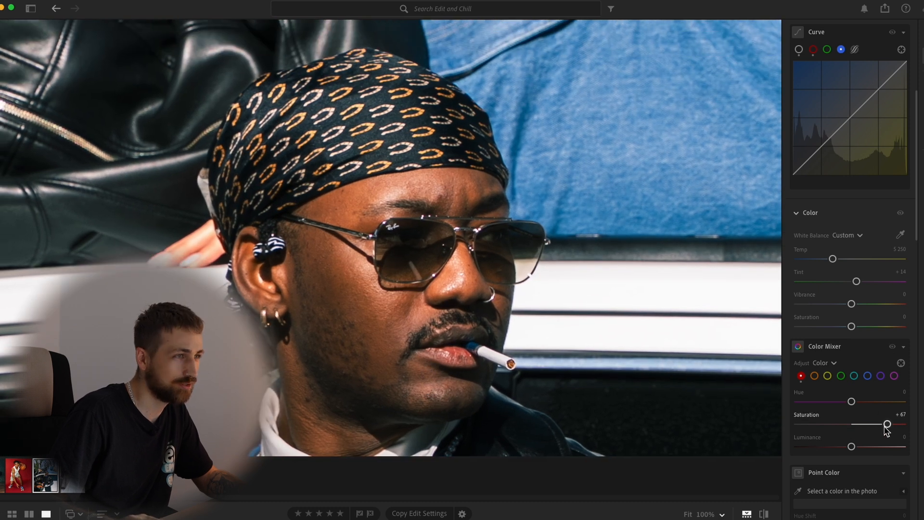
{"action": "left_click_drag", "start_coordinate": [887, 424], "coordinate": [858, 447]}
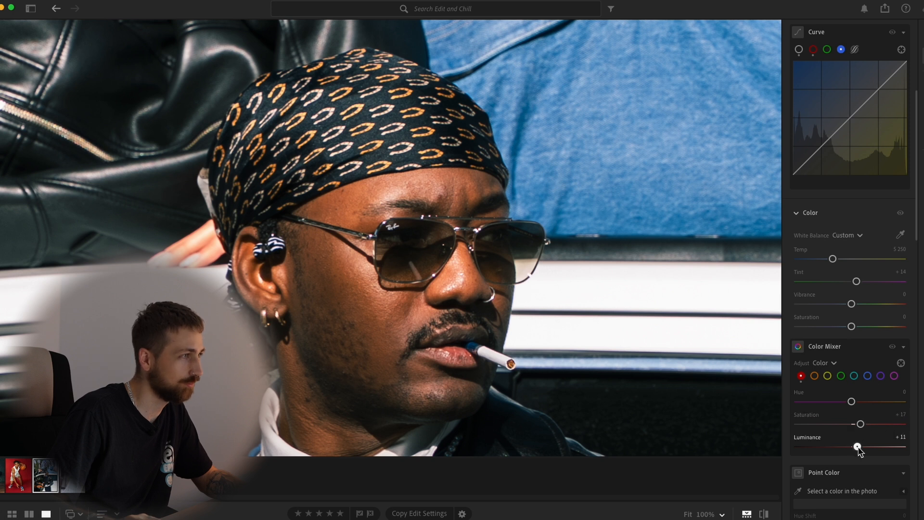
Set the Color Mixer's orange Luminance to -9 and compare the reclining model's skin with and without the mixer.
{"action": "left_click", "coordinate": [814, 376]}
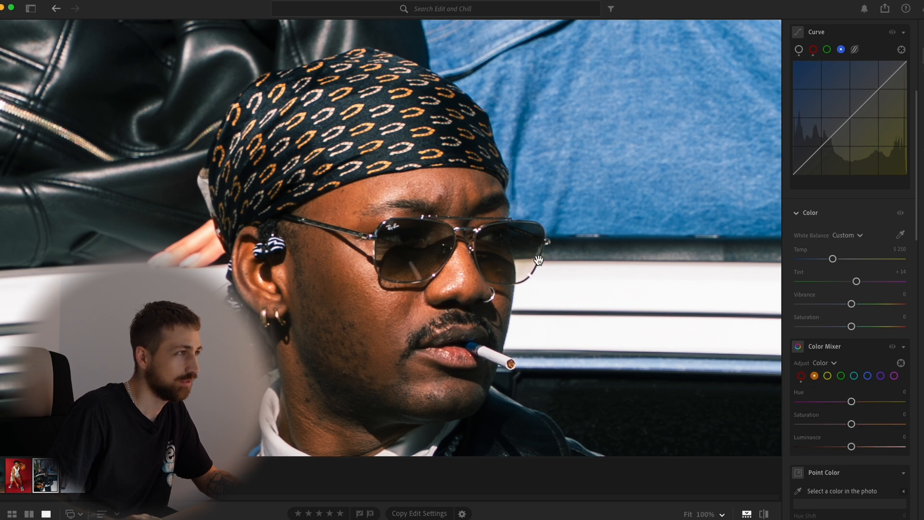
{"action": "left_click", "coordinate": [539, 261]}
{"action": "mouse_move", "coordinate": [851, 424]}
{"action": "left_mouse_down"}
{"action": "mouse_move", "coordinate": [876, 424]}
{"action": "mouse_move", "coordinate": [763, 431]}
{"action": "mouse_move", "coordinate": [759, 456]}
{"action": "mouse_move", "coordinate": [905, 434]}
{"action": "mouse_move", "coordinate": [845, 447]}
{"action": "mouse_move", "coordinate": [857, 433]}
{"action": "left_mouse_up"}
{"action": "double_click", "coordinate": [805, 415]}
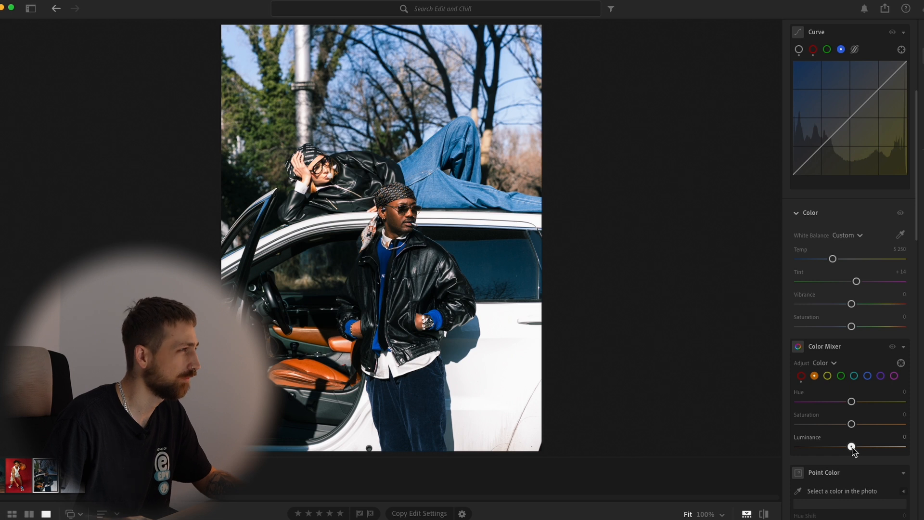
{"action": "mouse_move", "coordinate": [851, 447]}
{"action": "left_mouse_down"}
{"action": "mouse_move", "coordinate": [870, 447]}
{"action": "mouse_move", "coordinate": [841, 449]}
{"action": "left_mouse_up"}
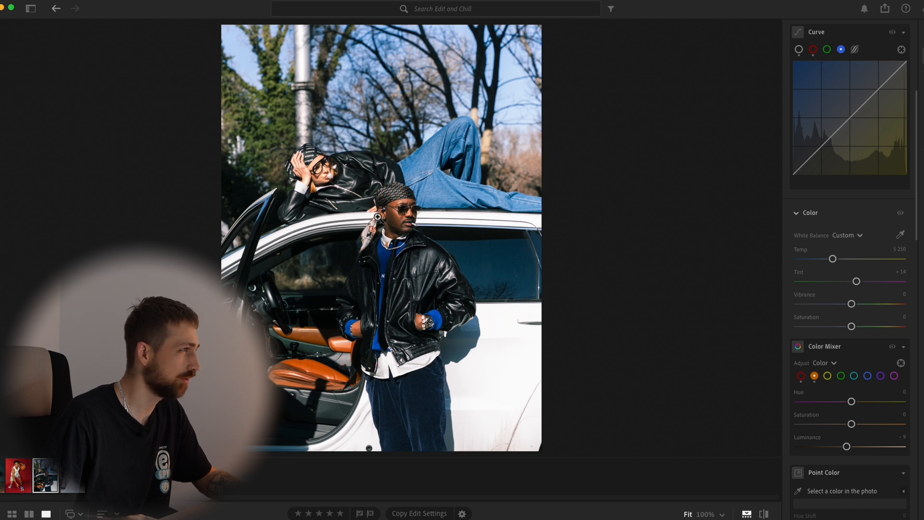
{"action": "left_click", "coordinate": [318, 163]}
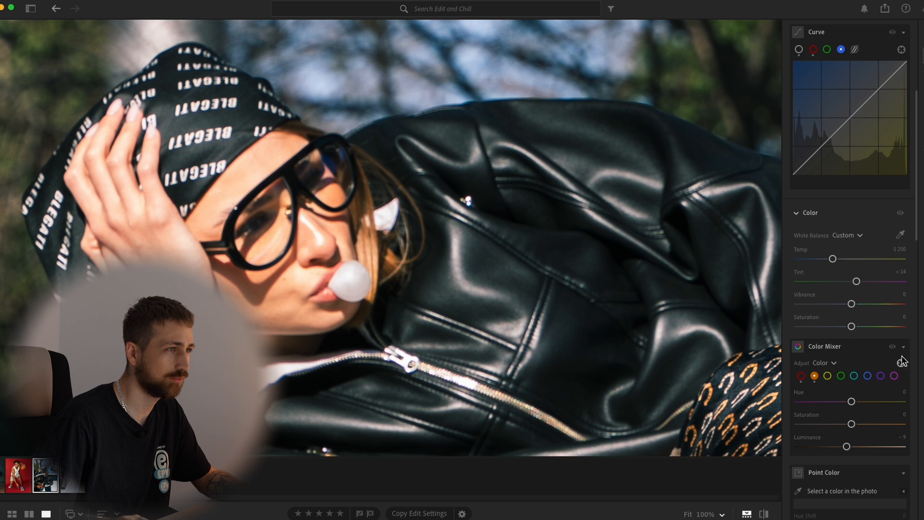
{"action": "left_click", "coordinate": [892, 347]}
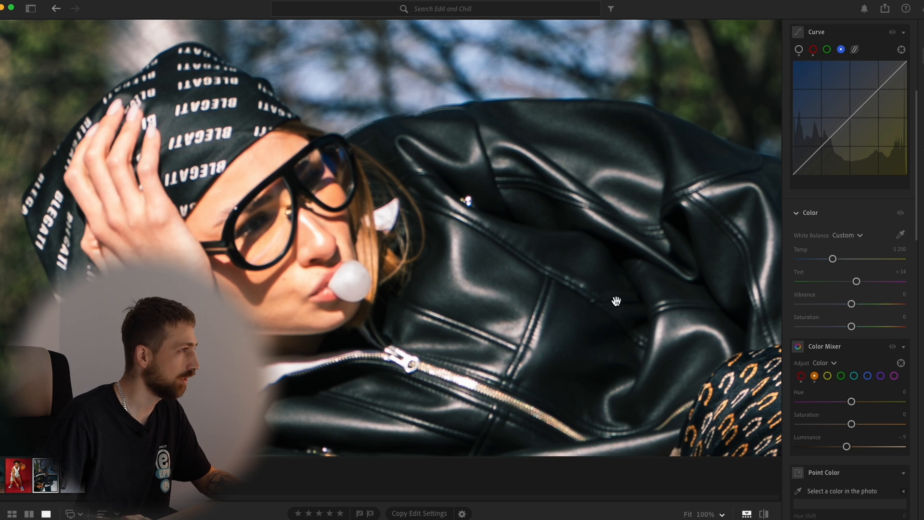
{"action": "left_click", "coordinate": [616, 301]}
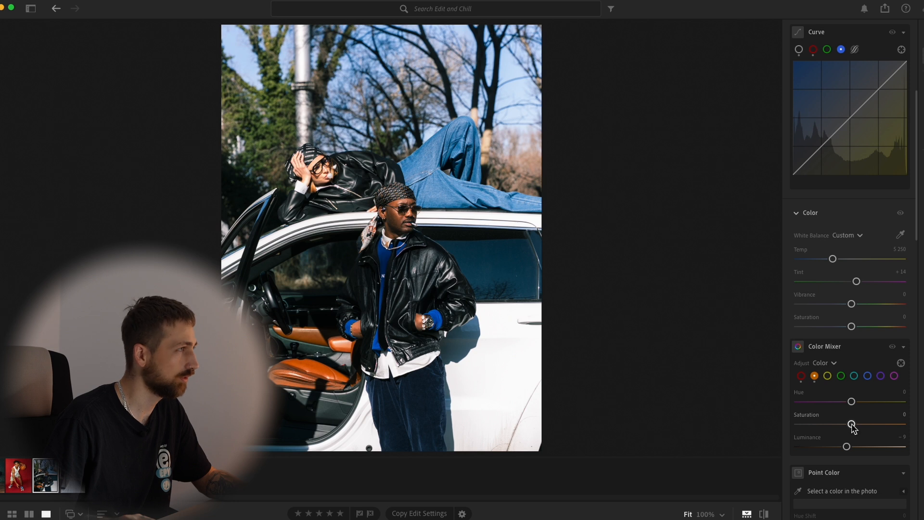
In the Color Mixer, set green to Hue +18, Saturation -26, Luminance +25 and blue to Hue +19, Saturation +14, Luminance -16.
{"action": "left_click", "coordinate": [842, 377]}
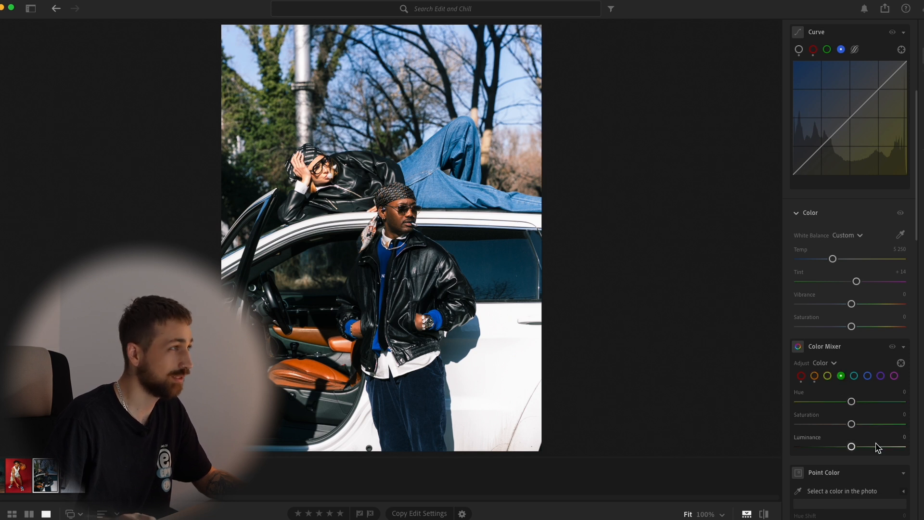
{"action": "left_click_drag", "start_coordinate": [859, 403], "coordinate": [865, 448]}
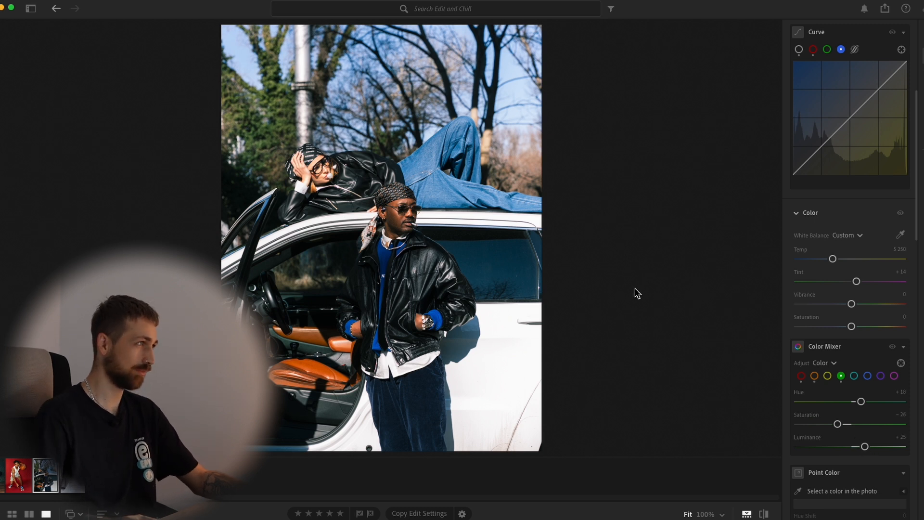
{"action": "left_click", "coordinate": [867, 376]}
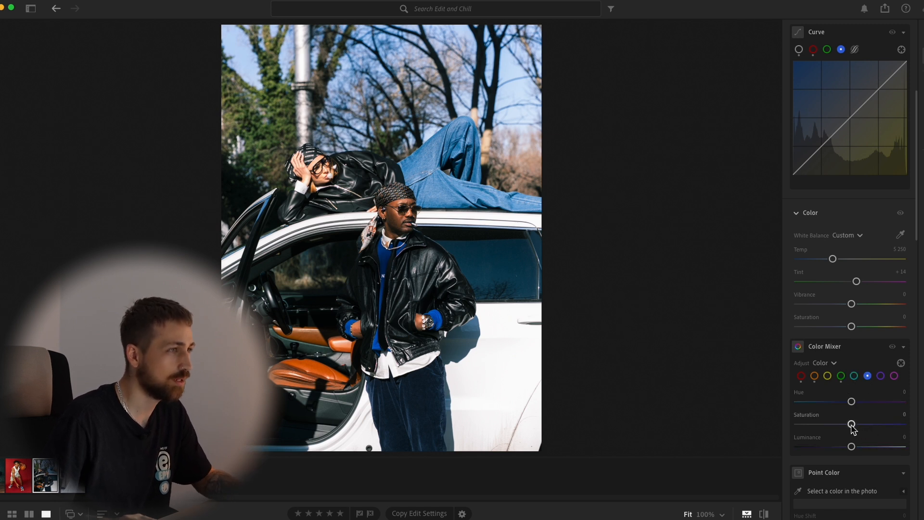
{"action": "left_click_drag", "start_coordinate": [851, 425], "coordinate": [859, 403]}
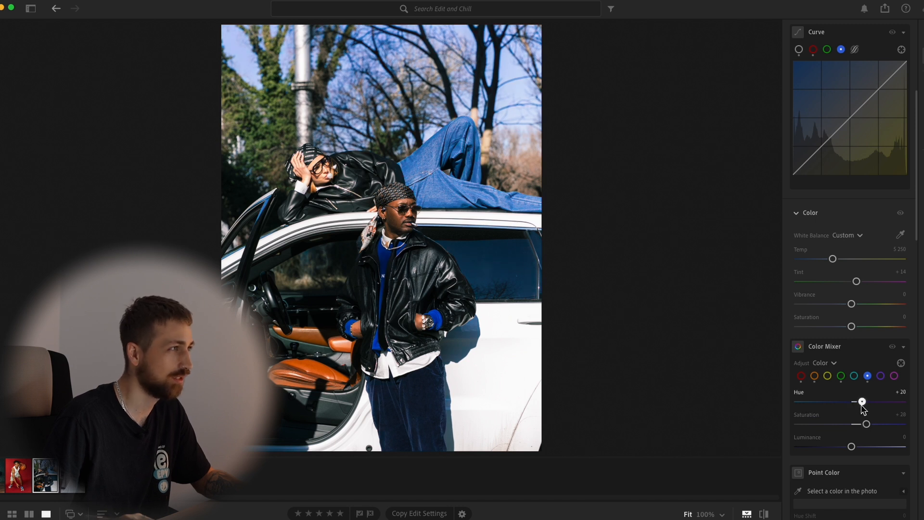
{"action": "left_click_drag", "start_coordinate": [866, 424], "coordinate": [843, 448]}
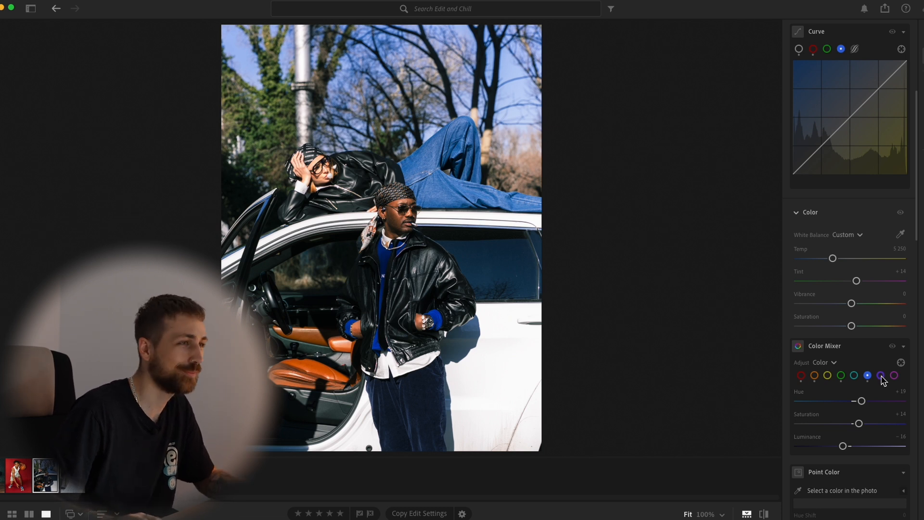
Tint the shadows teal-blue in Color Grading with Hue 193 and Saturation 26.
{"action": "scroll", "coordinate": [890, 368], "scroll_direction": "down", "scroll_amount": 3}
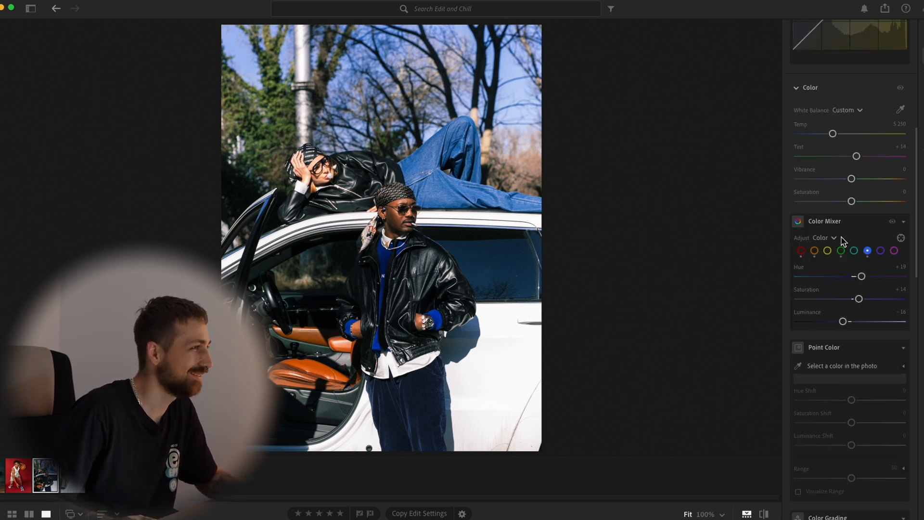
{"action": "scroll", "coordinate": [888, 366], "scroll_direction": "down", "scroll_amount": 6}
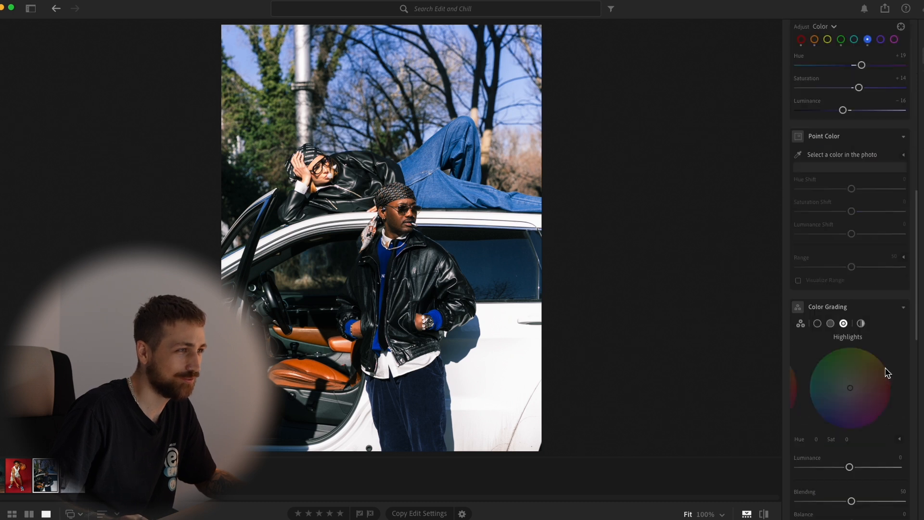
{"action": "left_click", "coordinate": [818, 289]}
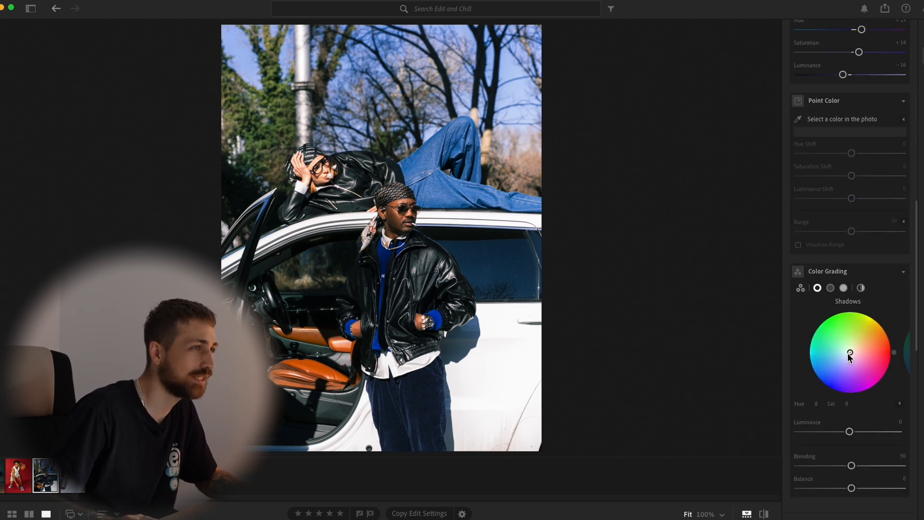
{"action": "left_click_drag", "start_coordinate": [847, 354], "coordinate": [847, 354]}
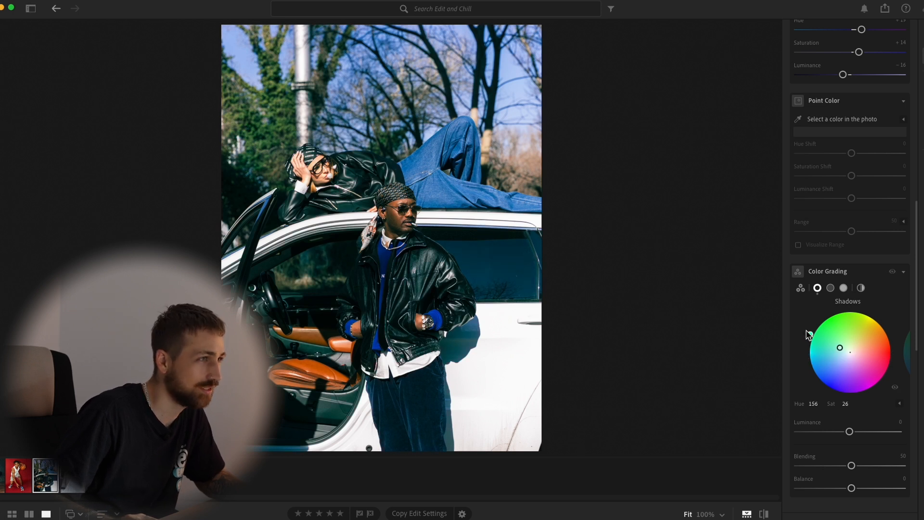
{"action": "mouse_move", "coordinate": [810, 327]}
{"action": "left_mouse_down"}
{"action": "mouse_move", "coordinate": [818, 292]}
{"action": "mouse_move", "coordinate": [768, 373]}
{"action": "mouse_move", "coordinate": [831, 282]}
{"action": "mouse_move", "coordinate": [881, 320]}
{"action": "mouse_move", "coordinate": [893, 347]}
{"action": "mouse_move", "coordinate": [877, 316]}
{"action": "mouse_move", "coordinate": [740, 237]}
{"action": "mouse_move", "coordinate": [676, 240]}
{"action": "mouse_move", "coordinate": [558, 321]}
{"action": "mouse_move", "coordinate": [532, 360]}
{"action": "mouse_move", "coordinate": [559, 423]}
{"action": "mouse_move", "coordinate": [539, 420]}
{"action": "left_mouse_up"}
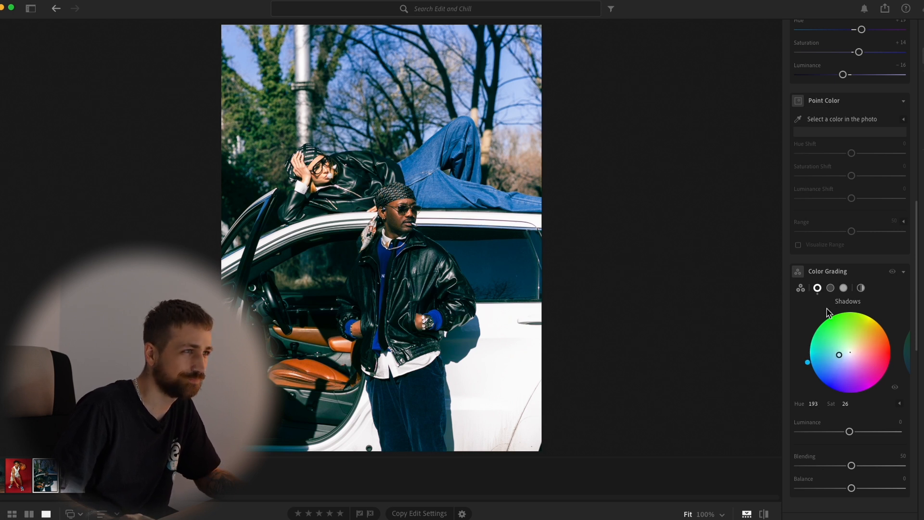
Tint the highlights pinkish red in Color Grading with Hue 355 and Saturation 22.
{"action": "left_click", "coordinate": [830, 288]}
{"action": "left_click", "coordinate": [843, 288]}
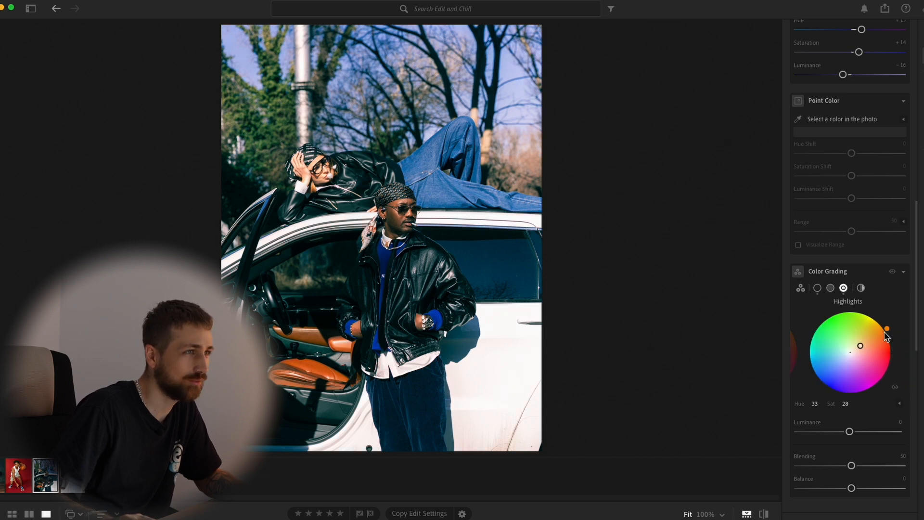
{"action": "left_click_drag", "start_coordinate": [886, 330], "coordinate": [911, 325]}
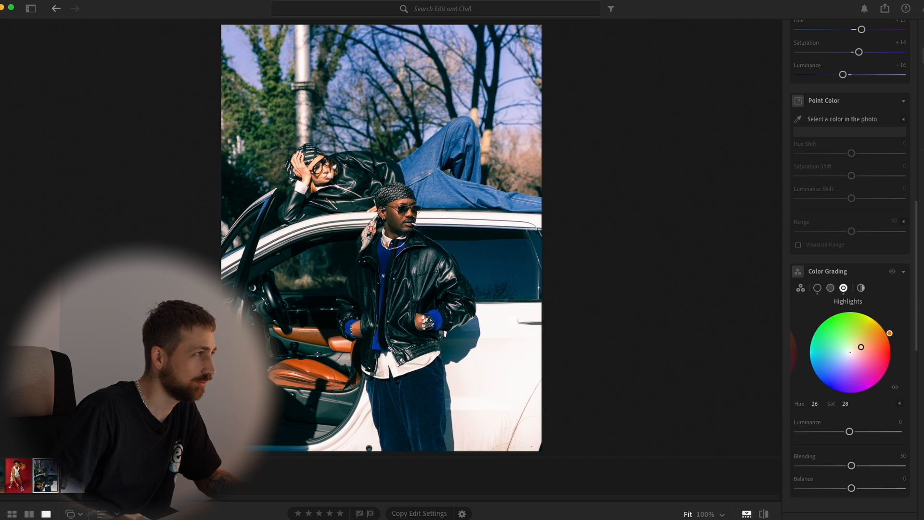
{"action": "left_click_drag", "start_coordinate": [889, 371], "coordinate": [893, 360]}
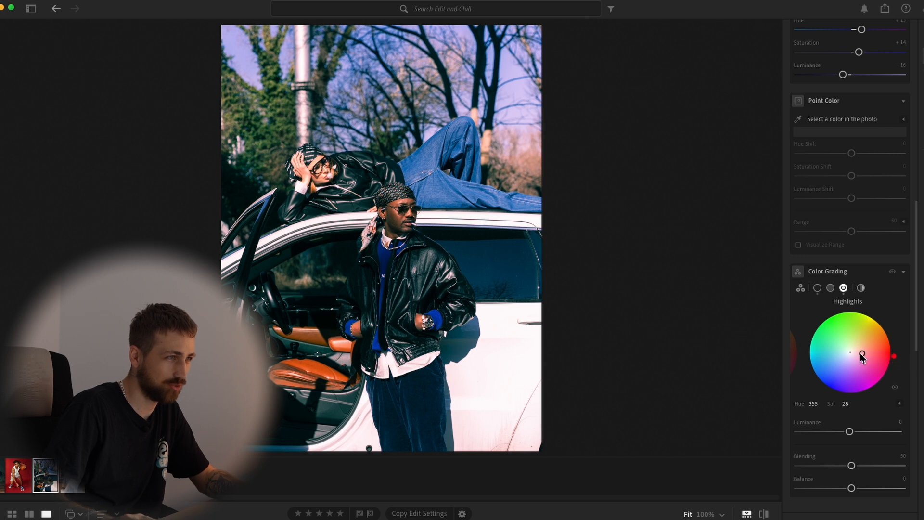
{"action": "left_click_drag", "start_coordinate": [862, 354], "coordinate": [872, 355]}
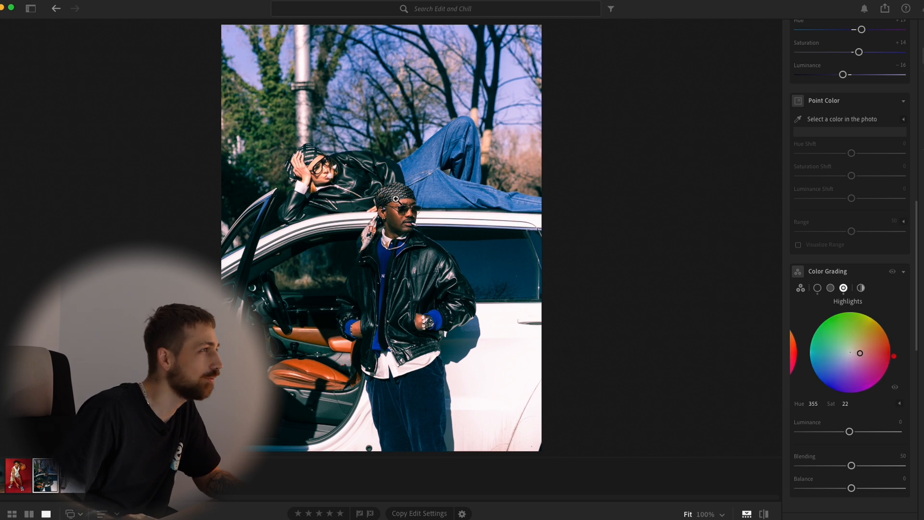
Compare the graded photo with the original, both close up on the standing model's face and in full view.
{"action": "left_click", "coordinate": [402, 204]}
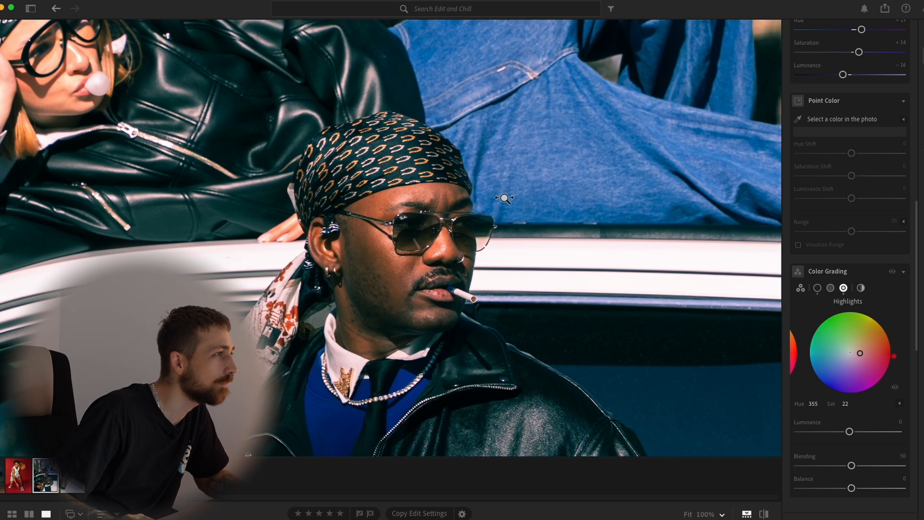
{"action": "left_click", "coordinate": [764, 514]}
{"action": "left_click", "coordinate": [764, 514]}
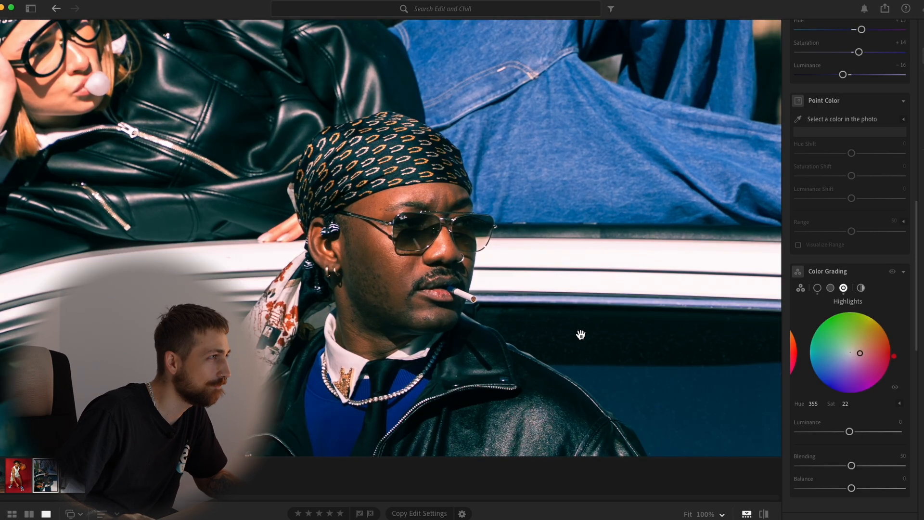
{"action": "left_click", "coordinate": [581, 334]}
{"action": "left_click", "coordinate": [765, 514]}
{"action": "left_click", "coordinate": [765, 514]}
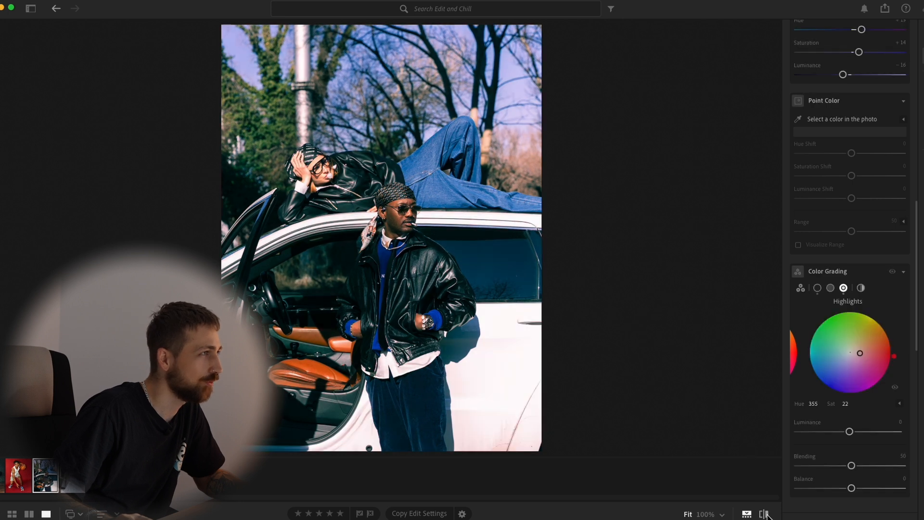
{"action": "left_click", "coordinate": [766, 514]}
{"action": "left_click", "coordinate": [765, 514]}
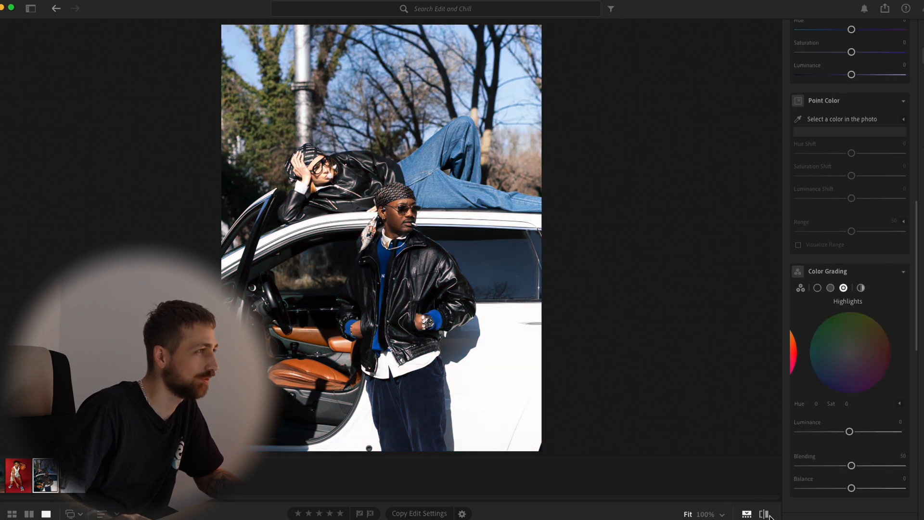
Tint the midtones orange in Color Grading with Hue 35 and Saturation 34, checking the standing model's skin.
{"action": "scroll", "coordinate": [851, 332], "scroll_direction": "left", "scroll_amount": 3}
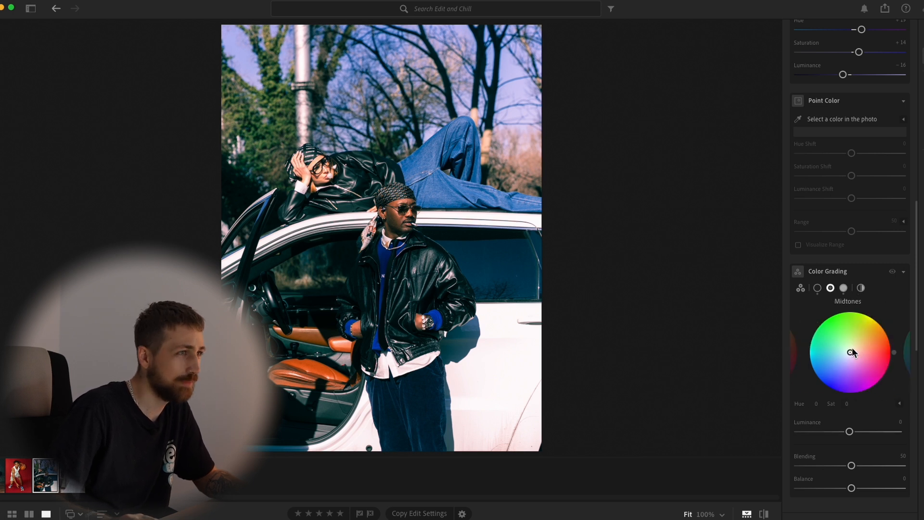
{"action": "mouse_move", "coordinate": [852, 348]}
{"action": "left_mouse_down"}
{"action": "mouse_move", "coordinate": [869, 338]}
{"action": "mouse_move", "coordinate": [861, 334]}
{"action": "mouse_move", "coordinate": [872, 336]}
{"action": "mouse_move", "coordinate": [839, 337]}
{"action": "mouse_move", "coordinate": [857, 339]}
{"action": "mouse_move", "coordinate": [850, 369]}
{"action": "mouse_move", "coordinate": [860, 365]}
{"action": "mouse_move", "coordinate": [830, 367]}
{"action": "mouse_move", "coordinate": [868, 365]}
{"action": "mouse_move", "coordinate": [853, 346]}
{"action": "left_mouse_up"}
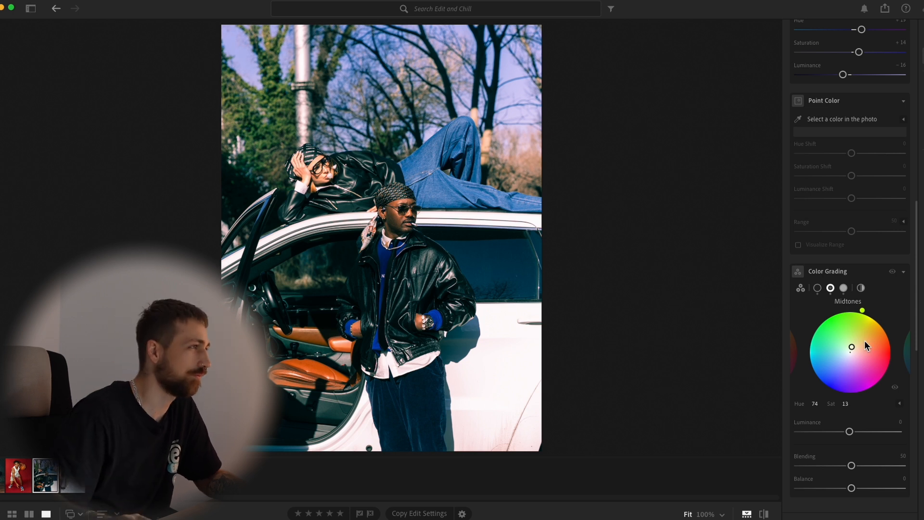
{"action": "left_click_drag", "start_coordinate": [863, 312], "coordinate": [876, 316]}
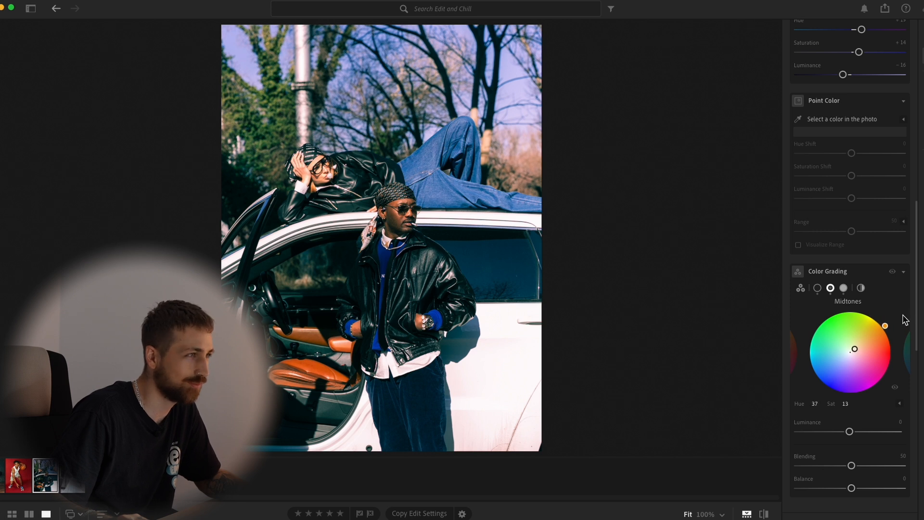
{"action": "left_click_drag", "start_coordinate": [858, 344], "coordinate": [862, 343]}
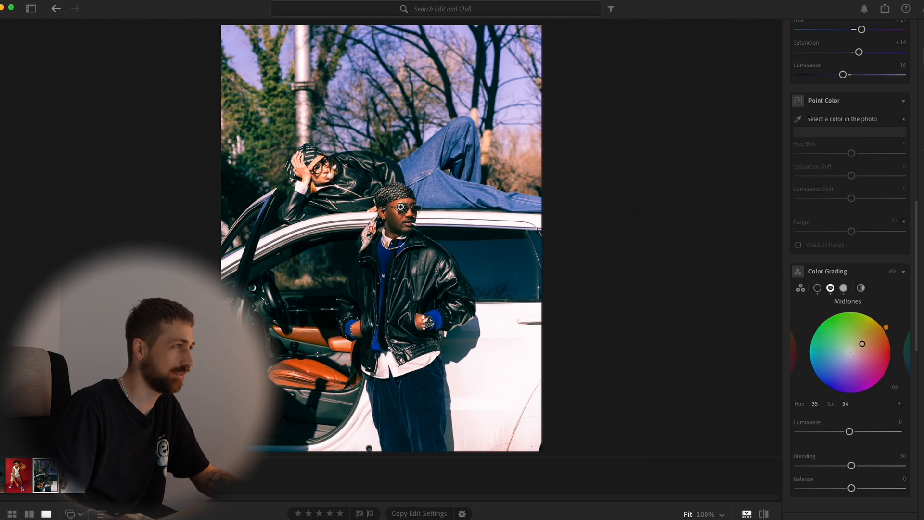
{"action": "left_click", "coordinate": [413, 222]}
{"action": "left_click", "coordinate": [500, 326]}
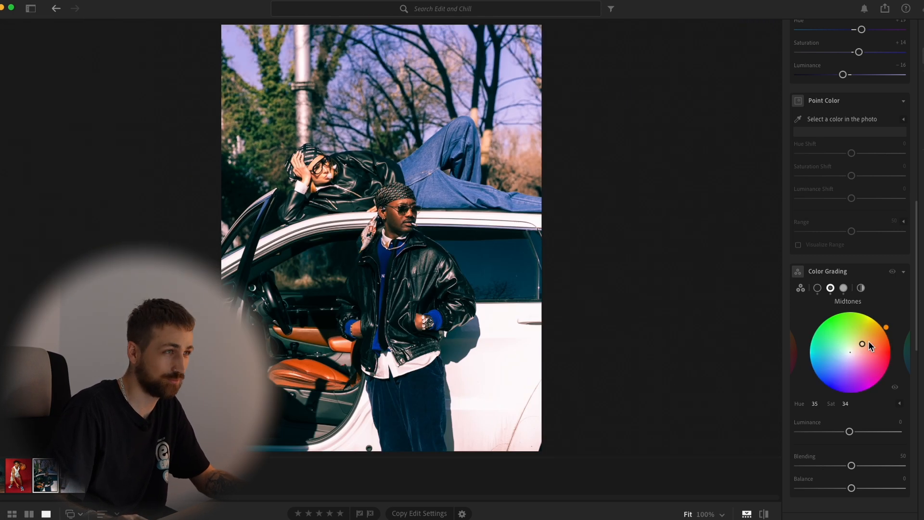
Soften the photo in the effects settings with Texture -9, Clarity -12 and Dehaze -13.
{"action": "scroll", "coordinate": [869, 423], "scroll_direction": "down", "scroll_amount": 2}
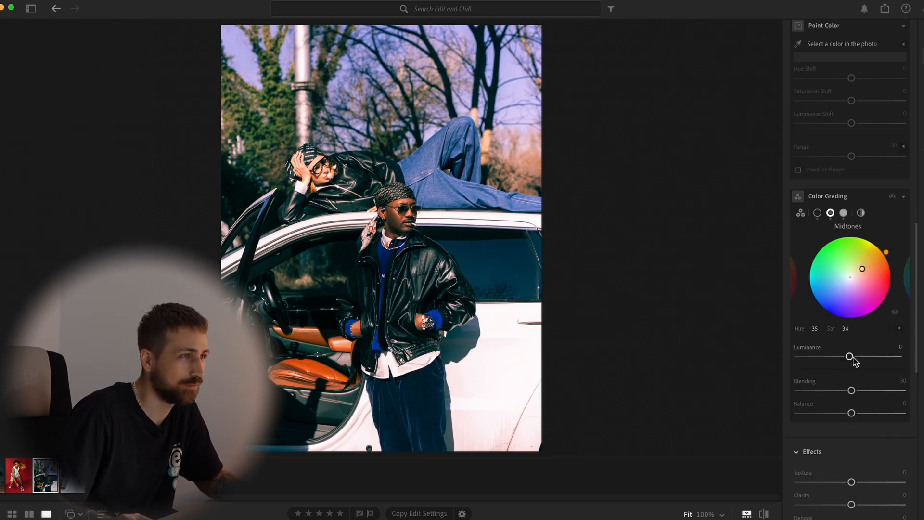
{"action": "scroll", "coordinate": [854, 371], "scroll_direction": "down", "scroll_amount": 2}
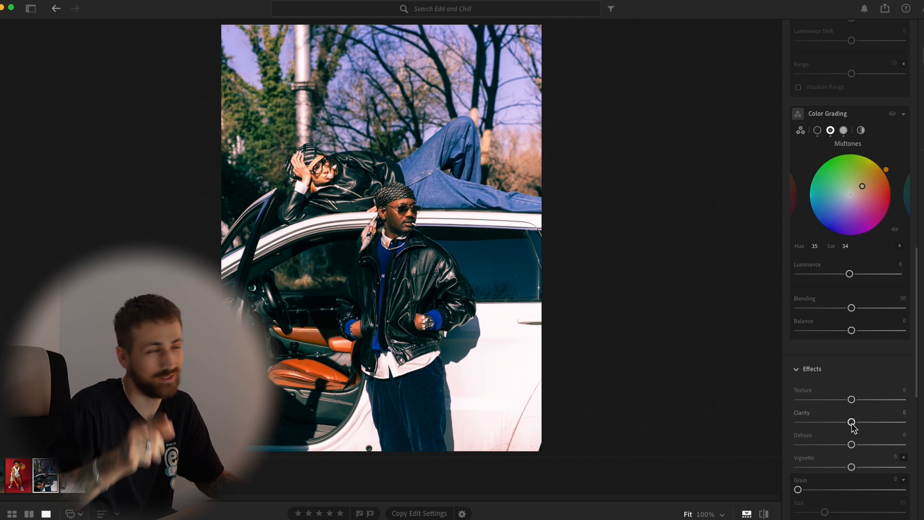
{"action": "left_click_drag", "start_coordinate": [852, 422], "coordinate": [838, 422]}
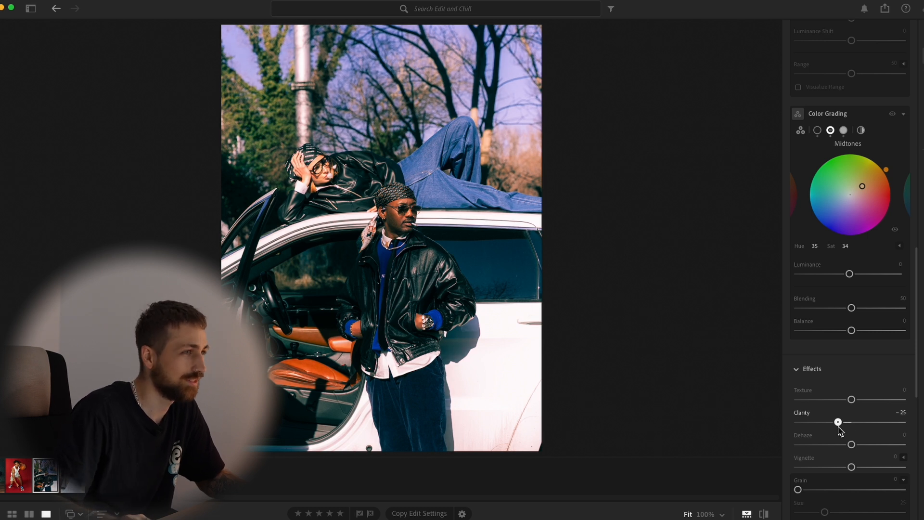
{"action": "left_click", "coordinate": [394, 181]}
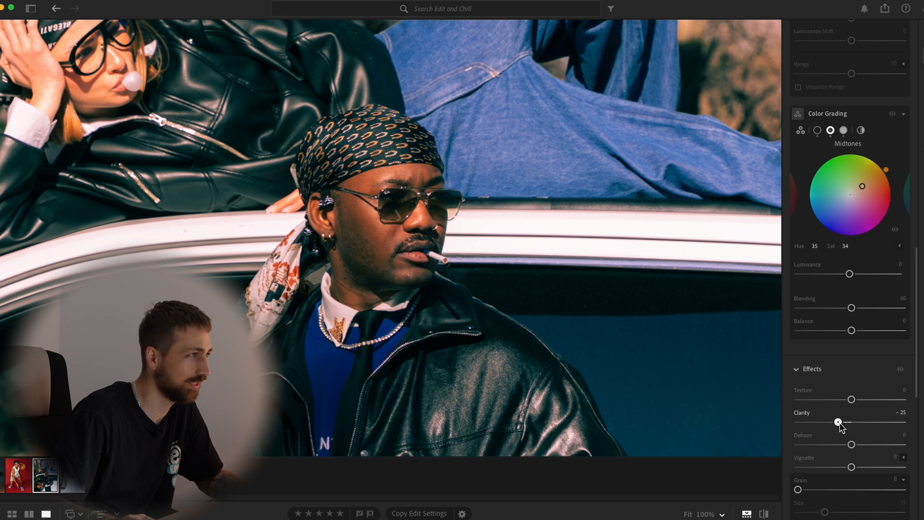
{"action": "left_click_drag", "start_coordinate": [838, 422], "coordinate": [846, 422]}
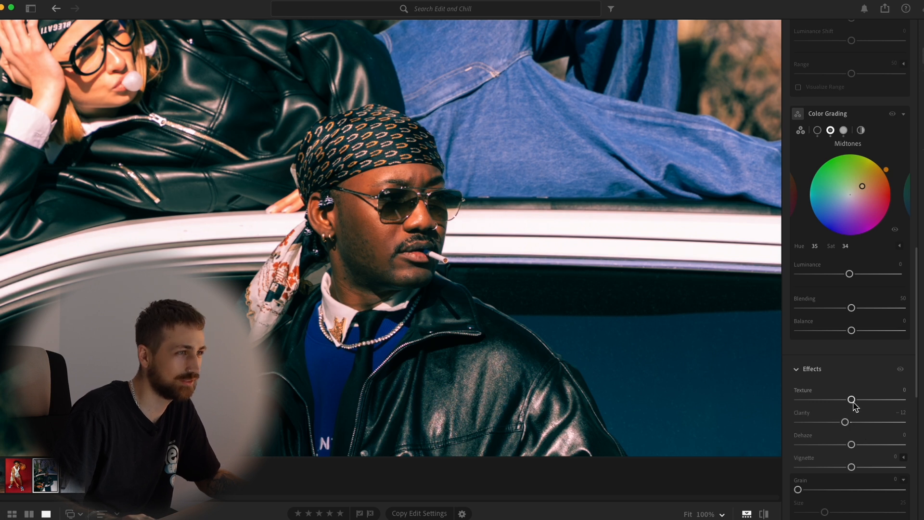
{"action": "left_click_drag", "start_coordinate": [848, 403], "coordinate": [847, 403]}
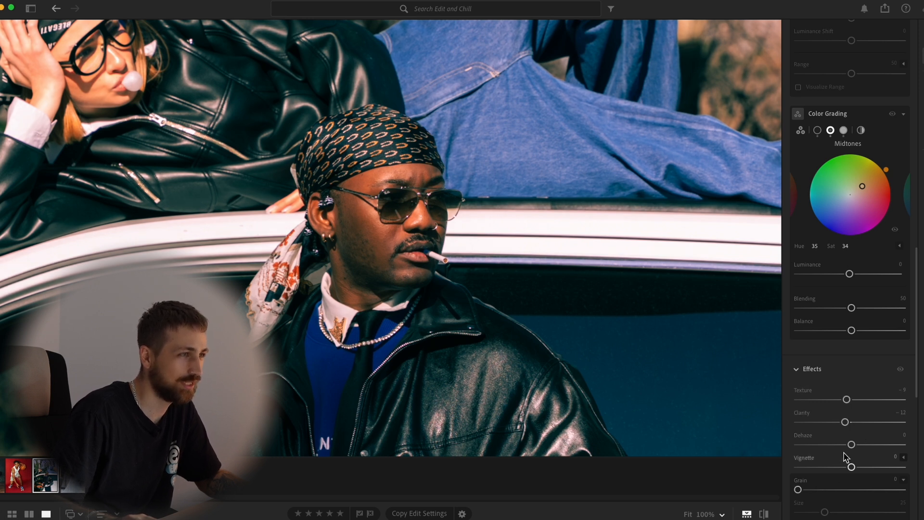
{"action": "key", "text": "z"}
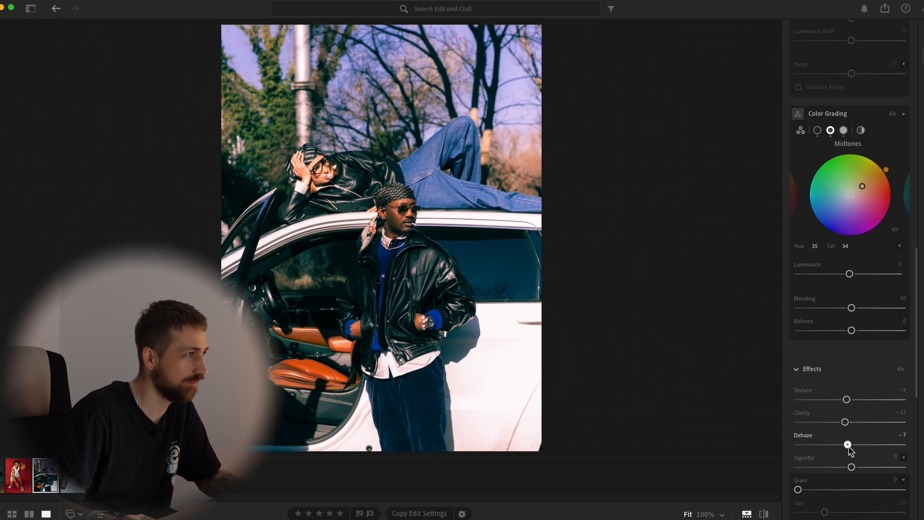
{"action": "left_click_drag", "start_coordinate": [852, 444], "coordinate": [842, 447]}
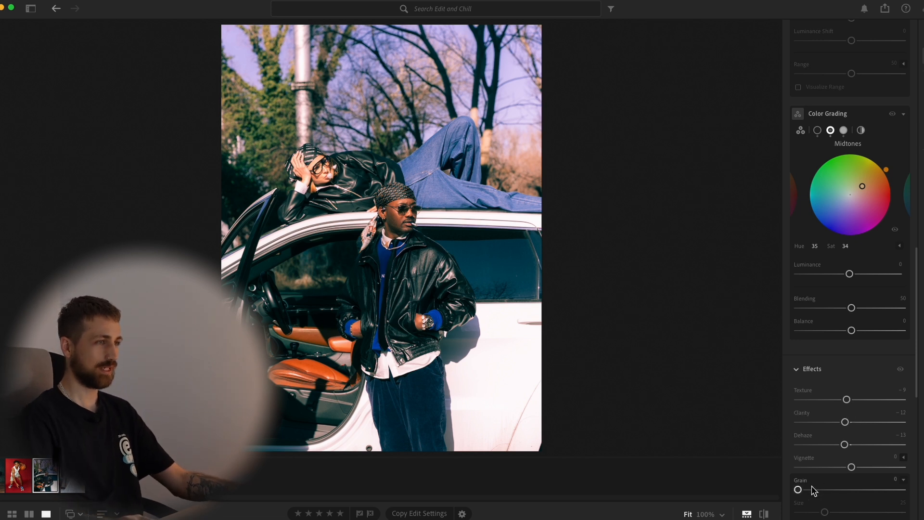
Add film grain with an amount of 41 and Roughness 38.
{"action": "left_click_drag", "start_coordinate": [797, 489], "coordinate": [842, 489]}
{"action": "scroll", "coordinate": [840, 511], "scroll_direction": "down", "scroll_amount": 2}
{"action": "left_click_drag", "start_coordinate": [851, 446], "coordinate": [839, 446]}
{"action": "key", "text": "backslash"}
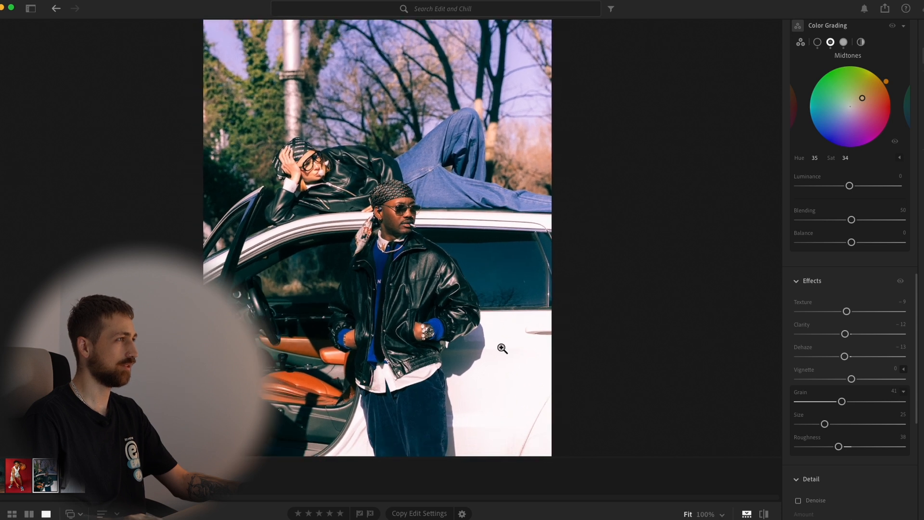
Darken the Color Mixer's blue to Luminance -29 and compare the finished photo with the original.
{"action": "scroll", "coordinate": [893, 320], "scroll_direction": "up", "scroll_amount": 10}
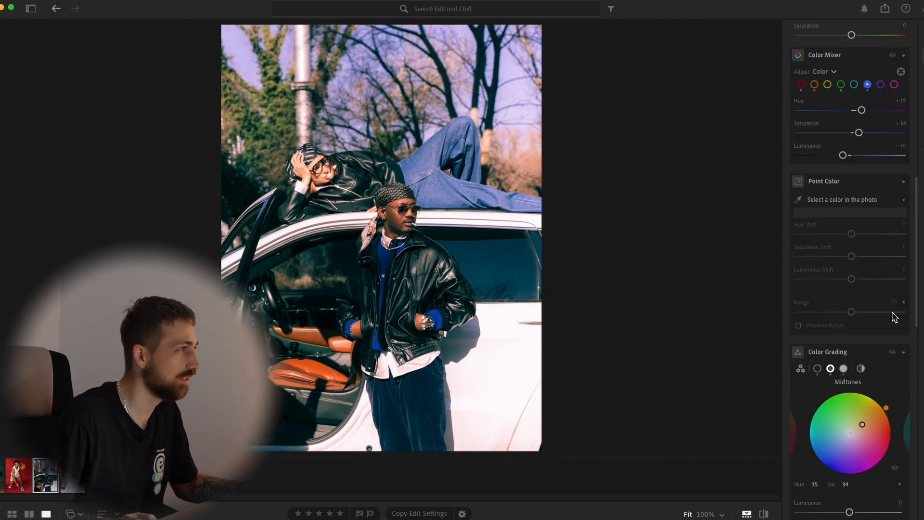
{"action": "scroll", "coordinate": [882, 261], "scroll_direction": "up", "scroll_amount": 3}
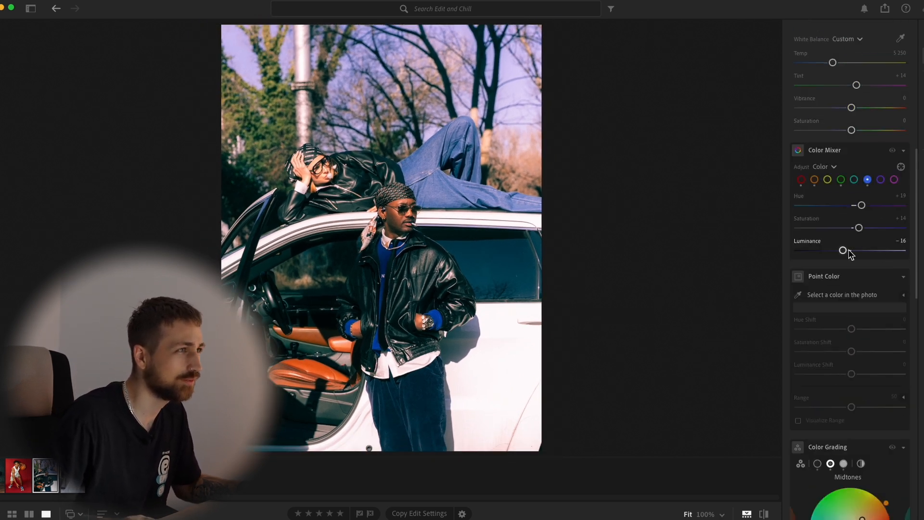
{"action": "left_click_drag", "start_coordinate": [843, 250], "coordinate": [836, 250]}
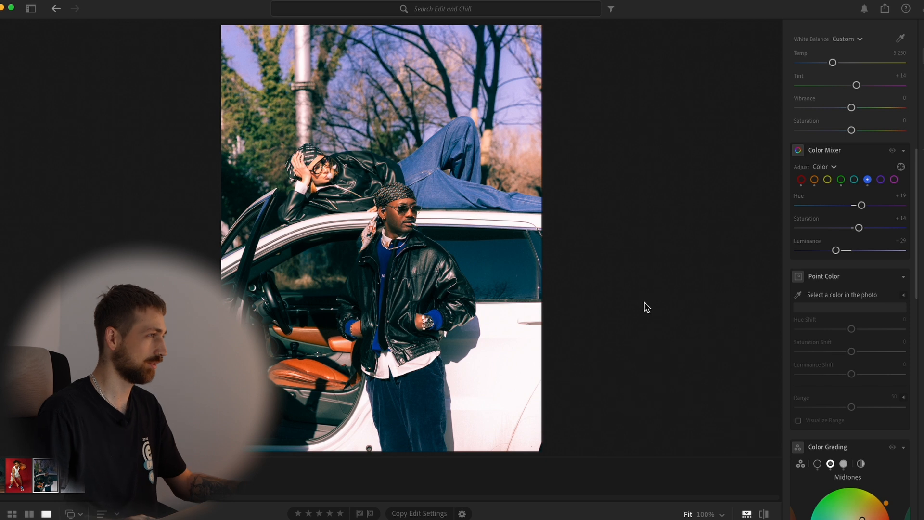
{"action": "left_click", "coordinate": [764, 514]}
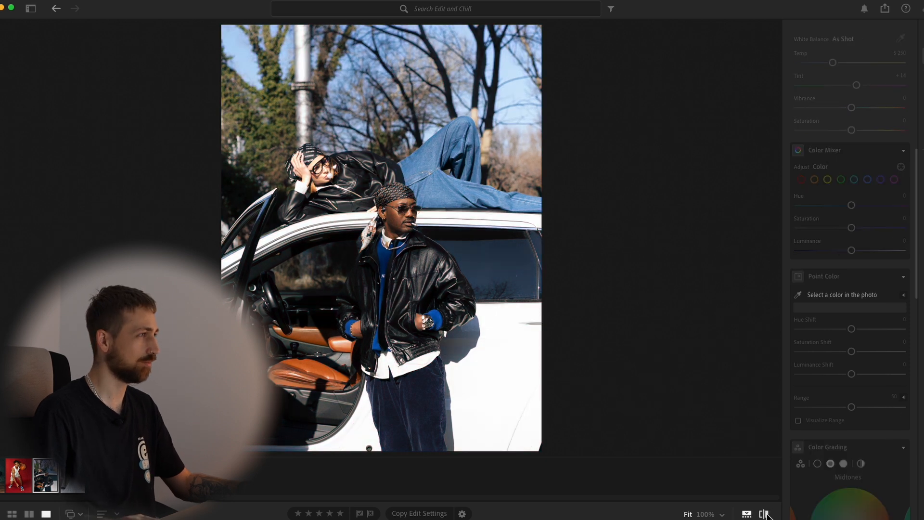
{"action": "left_click", "coordinate": [764, 514]}
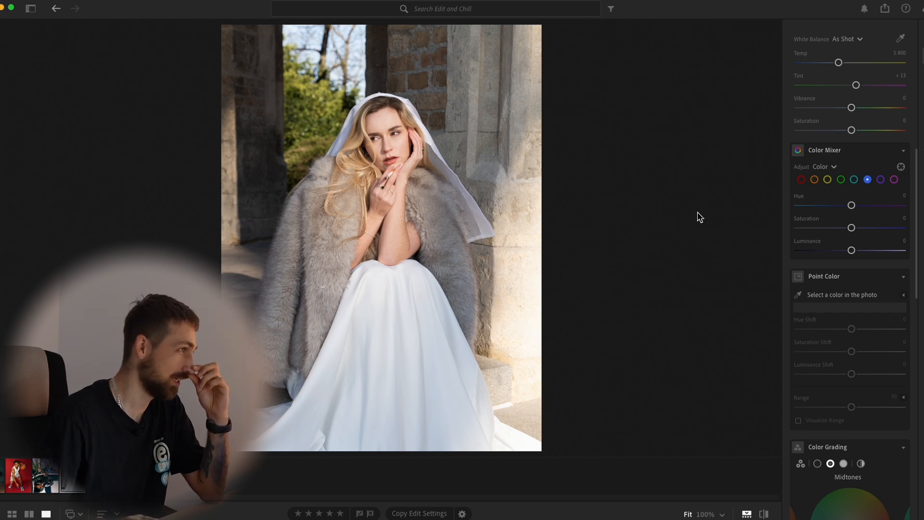
Adjust the bride portrait's light with Contrast +10, Highlights -54, Shadows -27, Whites +19 and Blacks +9.
{"action": "scroll", "coordinate": [869, 184], "scroll_direction": "up", "scroll_amount": 10}
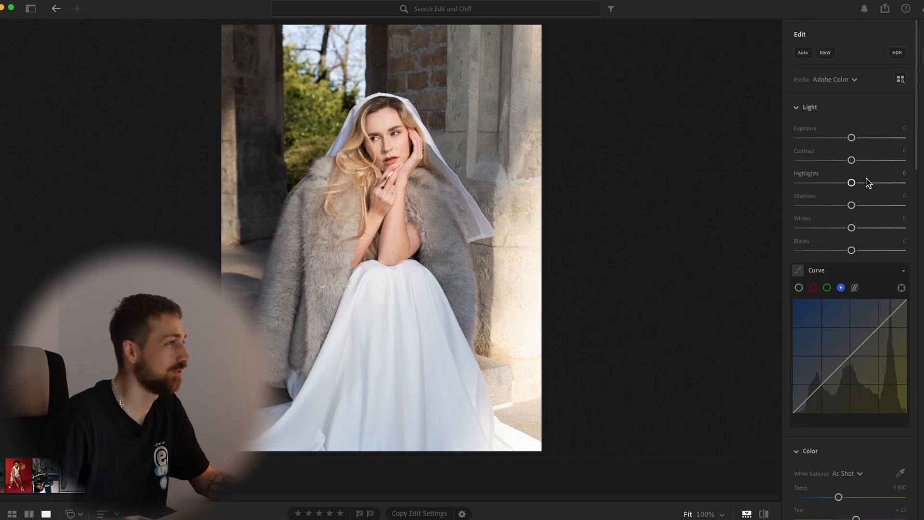
{"action": "left_click_drag", "start_coordinate": [356, 114], "coordinate": [372, 142]}
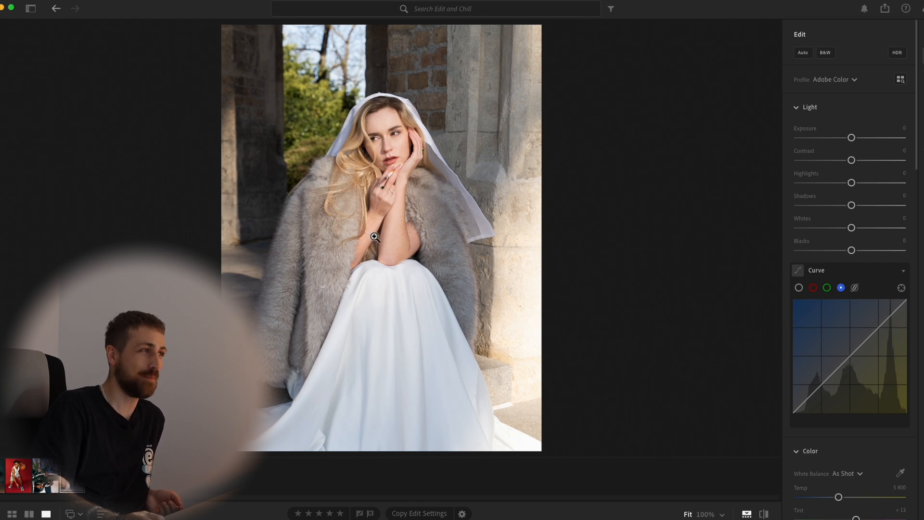
{"action": "left_click", "coordinate": [401, 133]}
{"action": "left_click", "coordinate": [434, 173]}
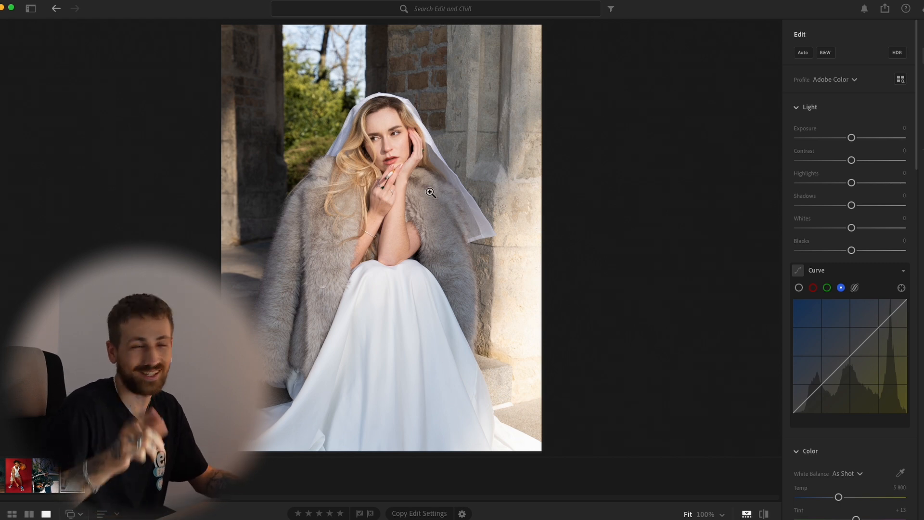
{"action": "left_click", "coordinate": [407, 139]}
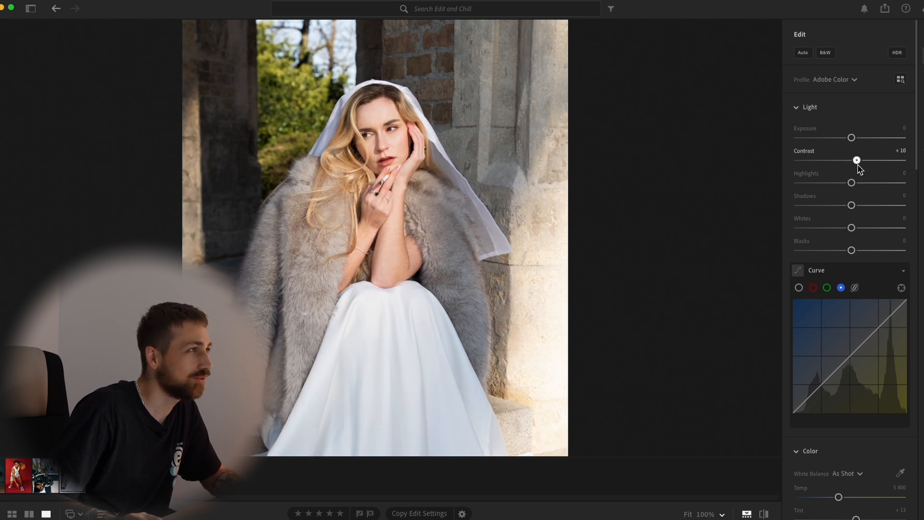
{"action": "left_click_drag", "start_coordinate": [852, 182], "coordinate": [858, 228]}
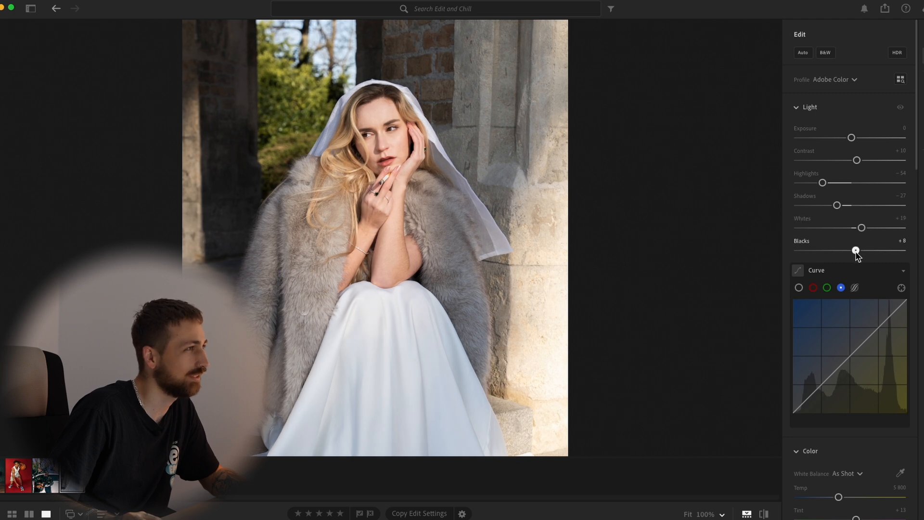
Shape the bride portrait's main point curve into a gentle S with slightly lowered shadows and slightly raised highlights.
{"action": "scroll", "coordinate": [837, 289], "scroll_direction": "down", "scroll_amount": 3}
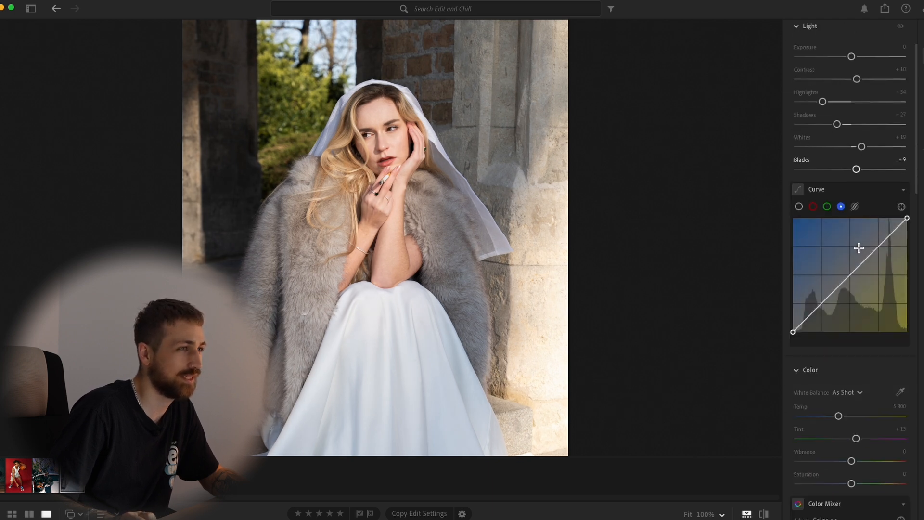
{"action": "left_click", "coordinate": [799, 208]}
{"action": "left_click_drag", "start_coordinate": [795, 333], "coordinate": [792, 337]}
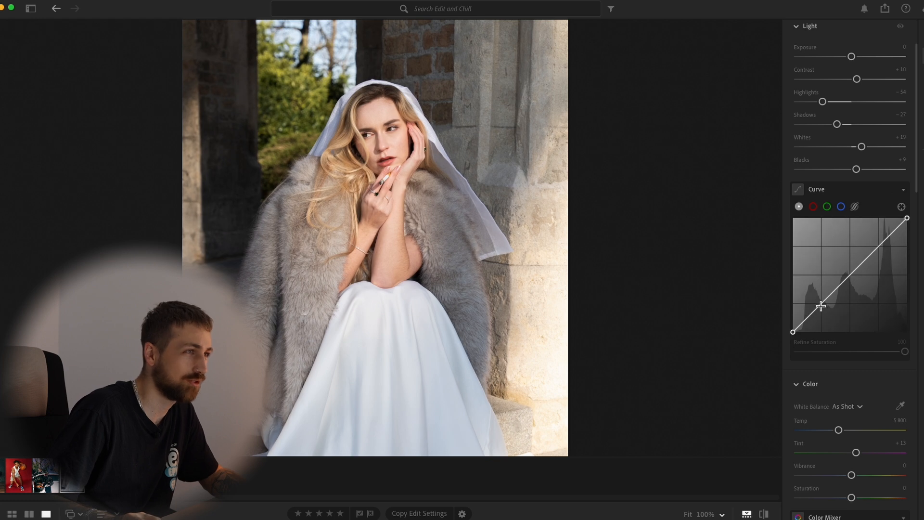
{"action": "left_click_drag", "start_coordinate": [820, 306], "coordinate": [822, 306]}
{"action": "left_click", "coordinate": [873, 252]}
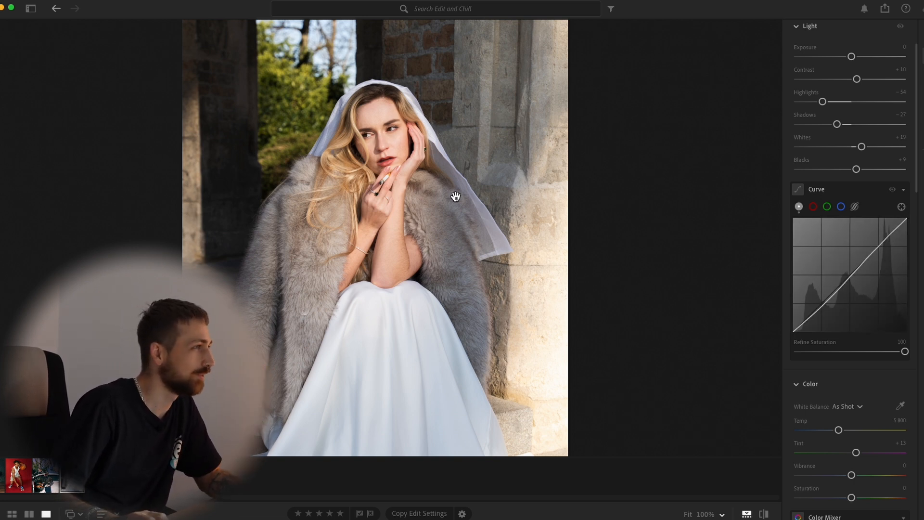
Compare the adjusted bride portrait with the original and inspect it at closer range.
{"action": "key", "text": "Right"}
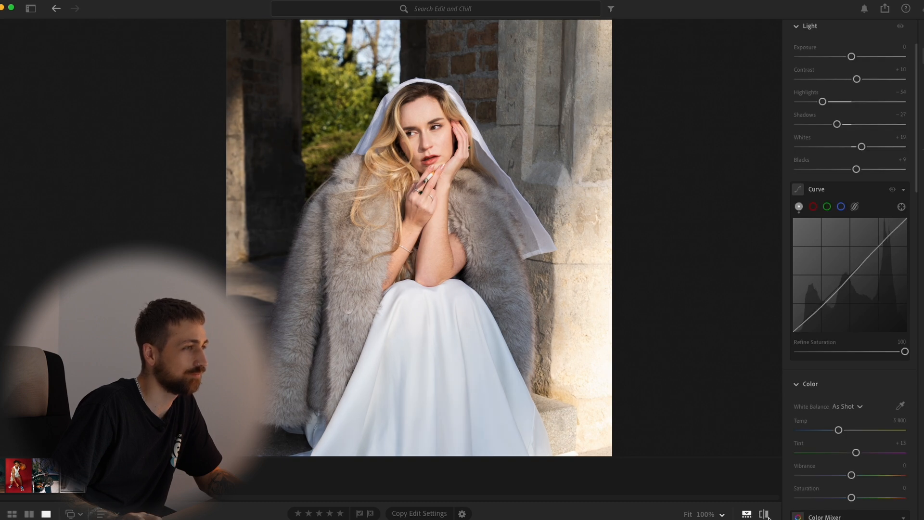
{"action": "left_click", "coordinate": [764, 514]}
{"action": "left_click", "coordinate": [765, 514]}
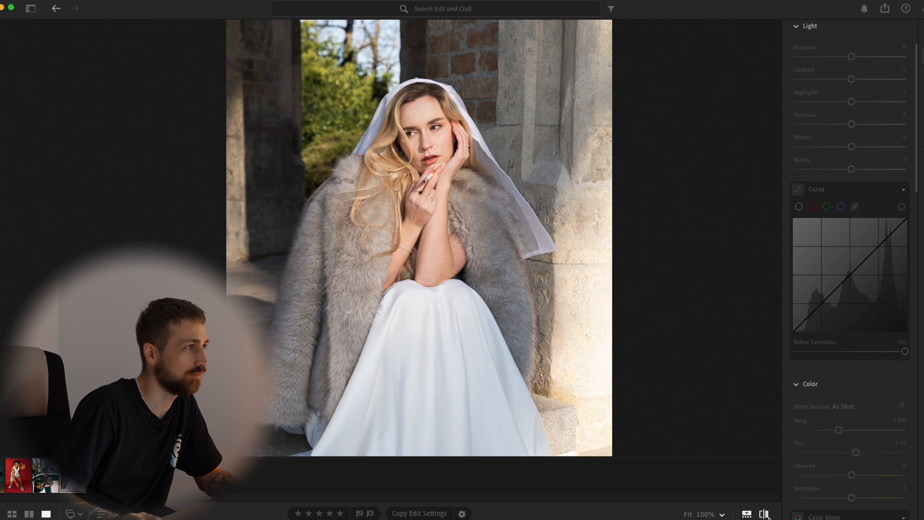
{"action": "key", "text": "Right"}
{"action": "key", "text": "Right"}
{"action": "key", "text": "Right"}
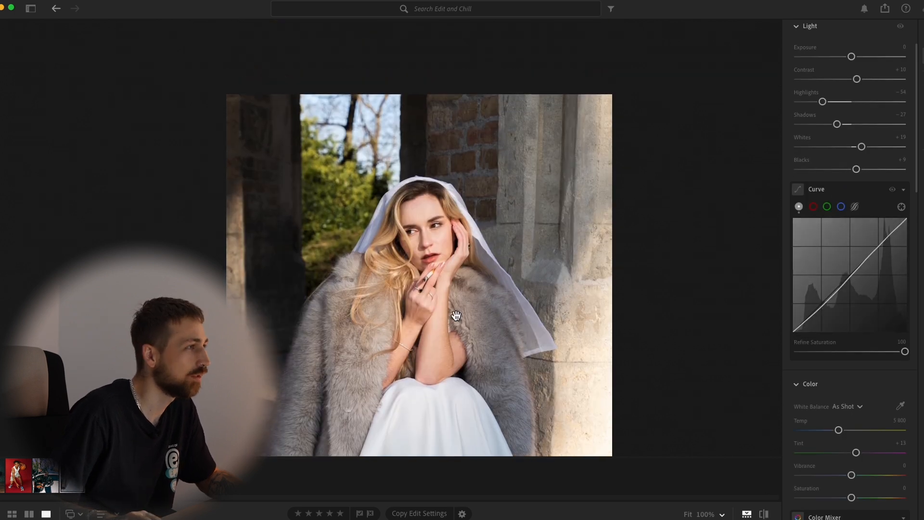
{"action": "key", "text": "Right"}
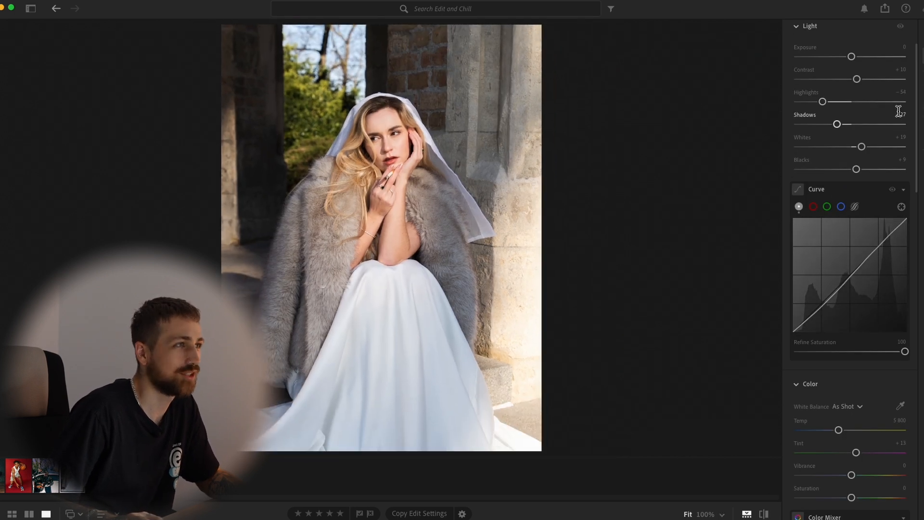
{"action": "left_click", "coordinate": [813, 207]}
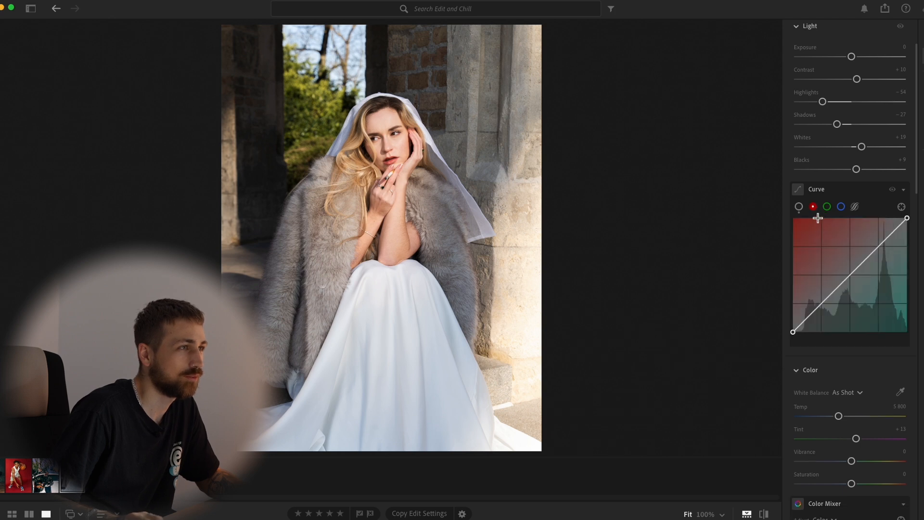
{"action": "left_click", "coordinate": [822, 303]}
{"action": "left_click_drag", "start_coordinate": [822, 303], "coordinate": [819, 308]}
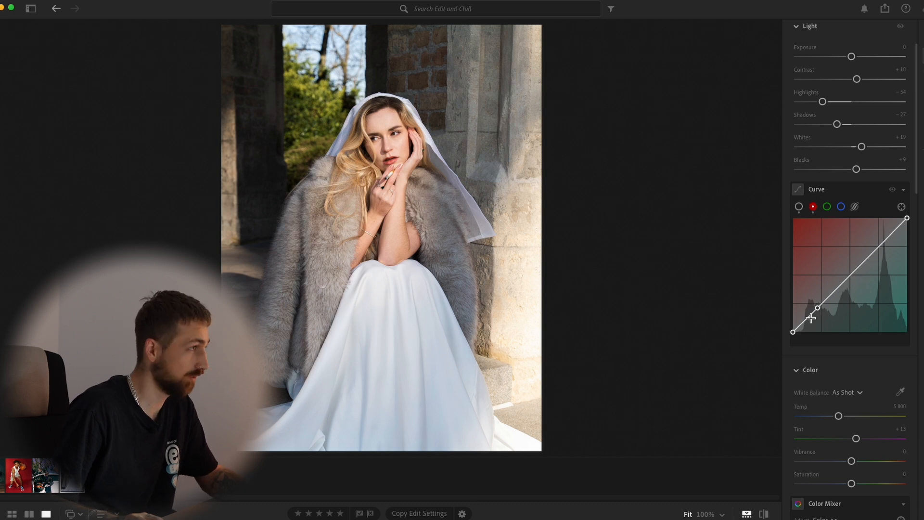
{"action": "key", "text": "super+z"}
Lower the blue channel's point curve slightly in both the shadows and the highlights to warm the portrait.
{"action": "left_click", "coordinate": [841, 206]}
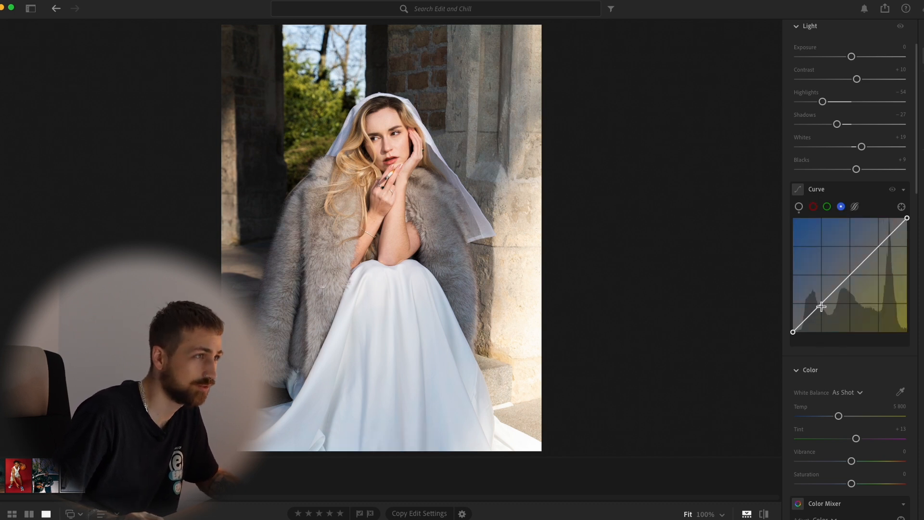
{"action": "left_click_drag", "start_coordinate": [823, 305], "coordinate": [821, 310]}
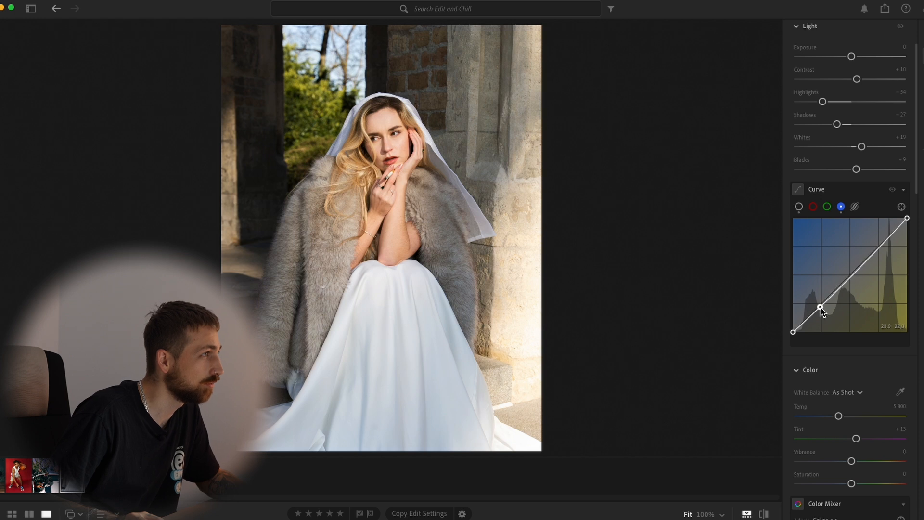
{"action": "left_click", "coordinate": [886, 243]}
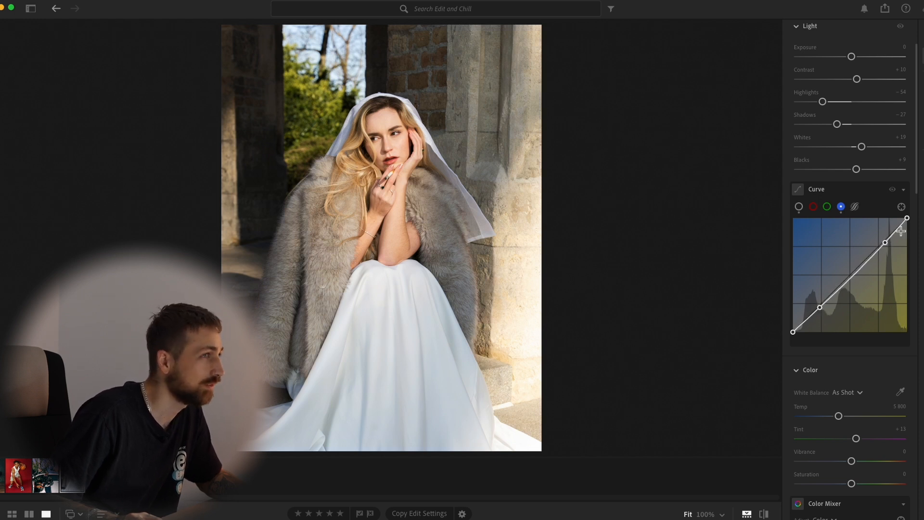
{"action": "mouse_move", "coordinate": [909, 219]}
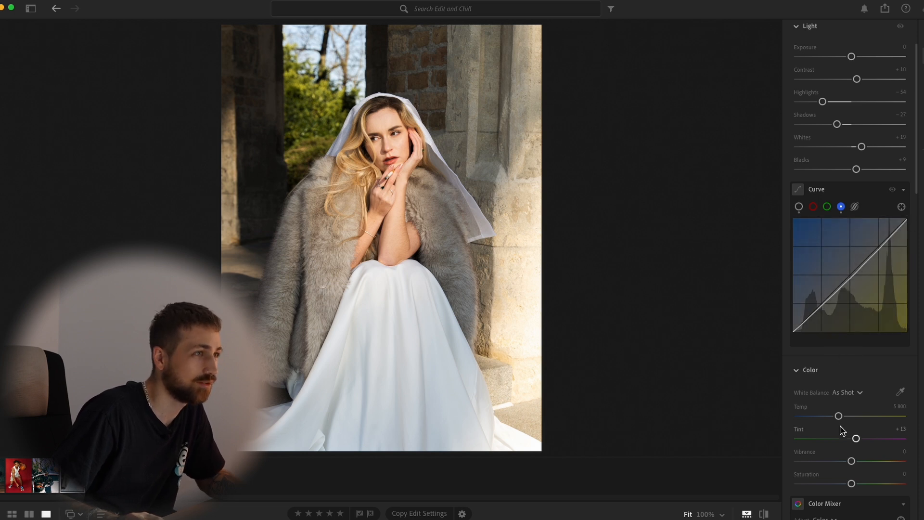
Warm the white balance to Temp 6409, check the face up close, and raise Exposure to +0.26.
{"action": "left_click_drag", "start_coordinate": [839, 416], "coordinate": [840, 417]}
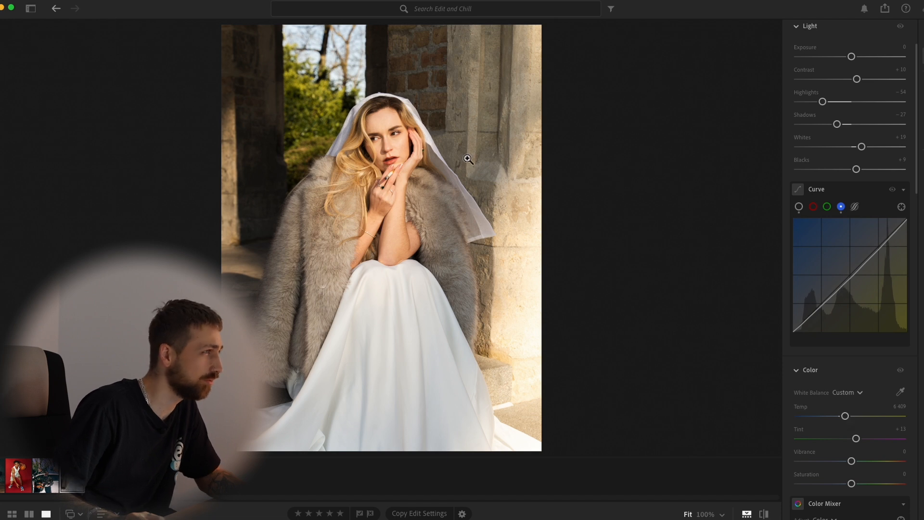
{"action": "left_click", "coordinate": [426, 128]}
{"action": "left_click", "coordinate": [430, 131]}
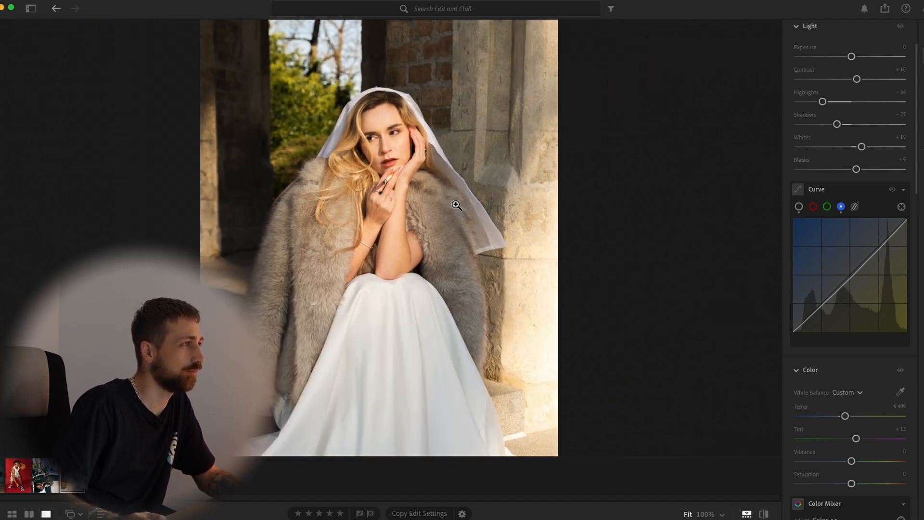
{"action": "scroll", "coordinate": [866, 251], "scroll_direction": "up", "scroll_amount": 2}
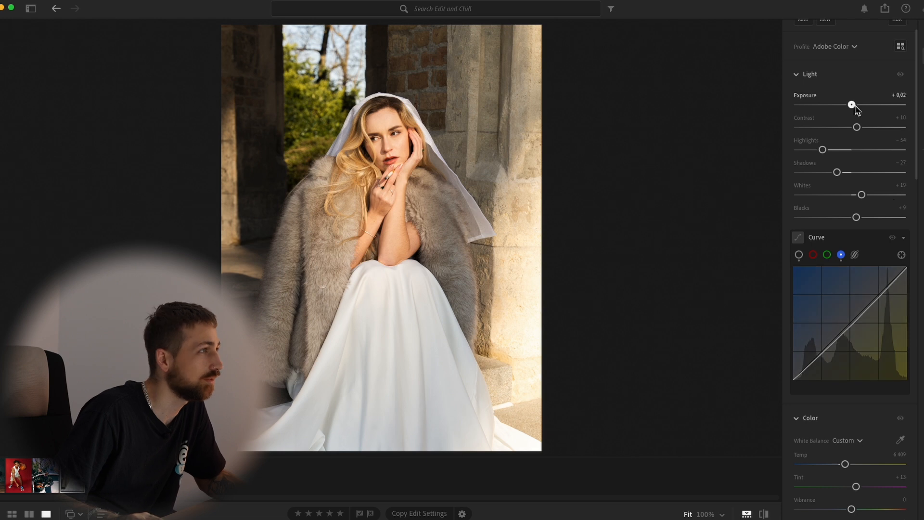
{"action": "left_click_drag", "start_coordinate": [854, 107], "coordinate": [857, 107]}
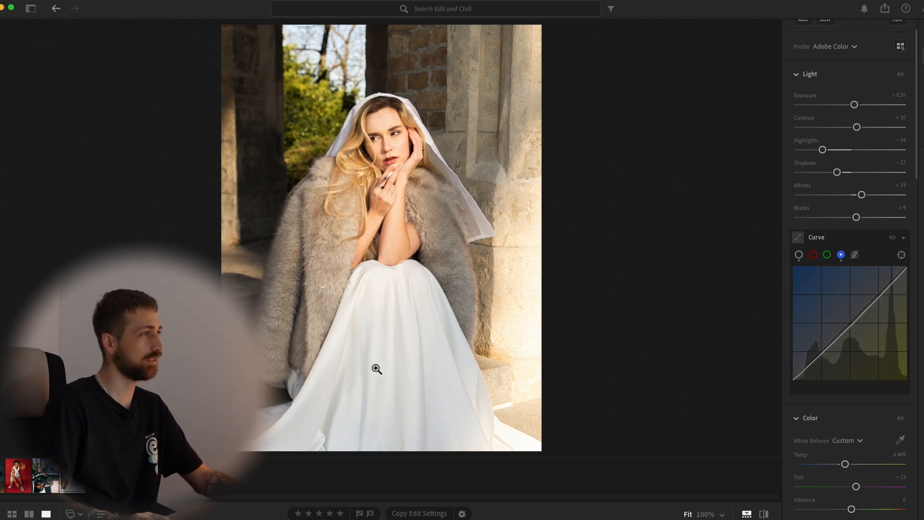
Set the portrait's Vibrance to -6 and Saturation to +9.
{"action": "scroll", "coordinate": [843, 284], "scroll_direction": "down", "scroll_amount": 3}
{"action": "scroll", "coordinate": [846, 299], "scroll_direction": "down", "scroll_amount": 7}
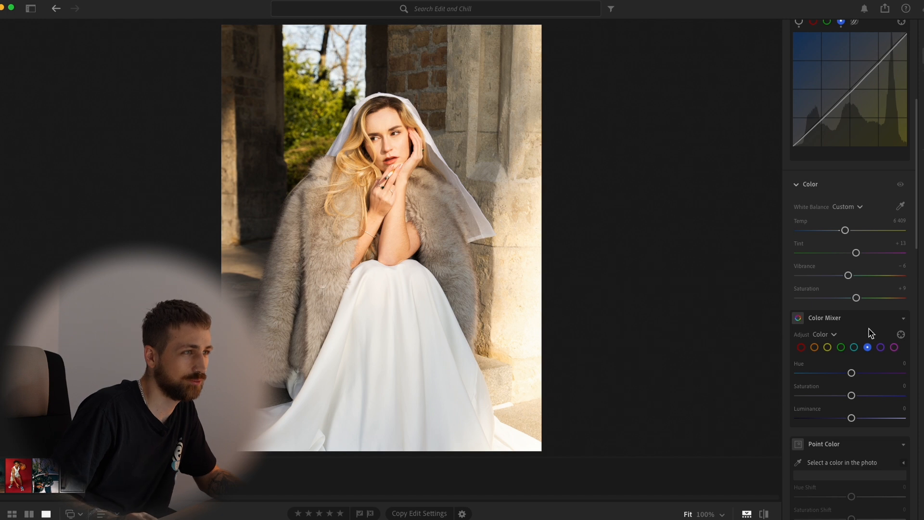
{"action": "scroll", "coordinate": [866, 331], "scroll_direction": "down", "scroll_amount": 2}
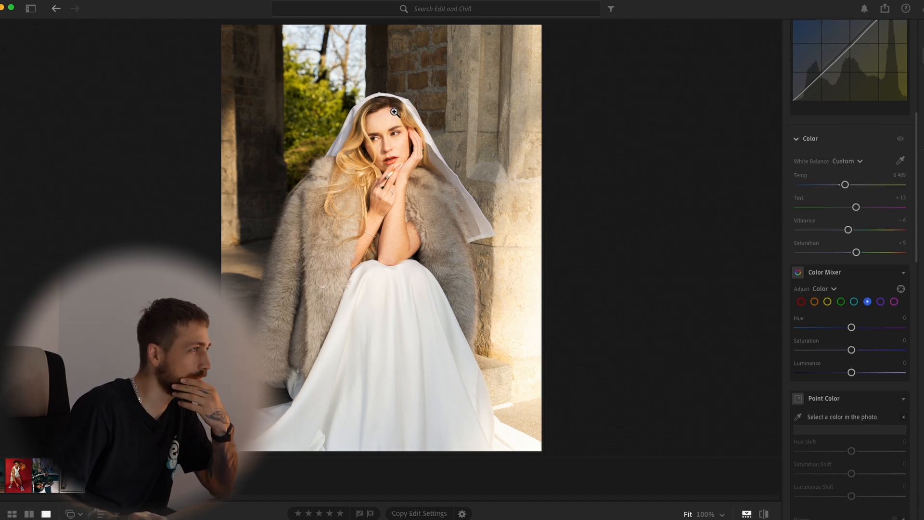
Set the Color Mixer's orange to Saturation -11 and Luminance -5, and compare the skin tones with and without the mixer.
{"action": "left_click", "coordinate": [814, 301]}
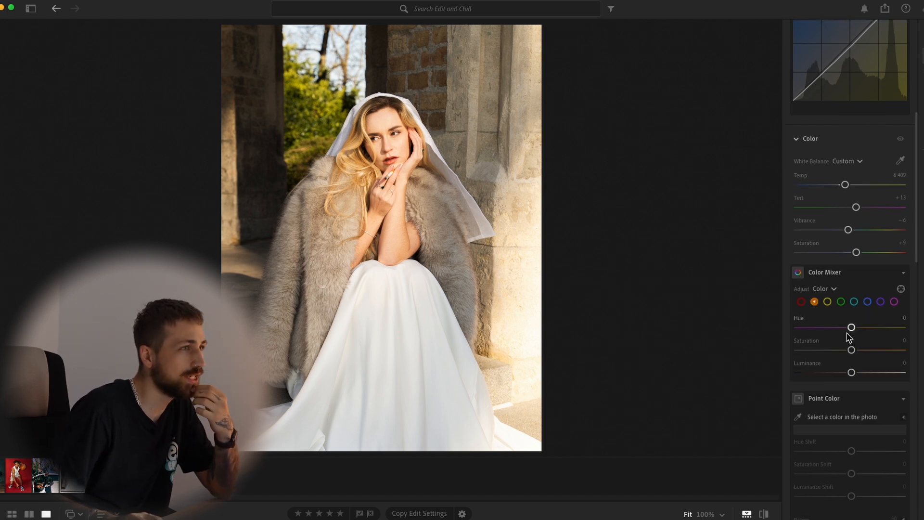
{"action": "mouse_move", "coordinate": [852, 376]}
{"action": "left_mouse_down"}
{"action": "mouse_move", "coordinate": [860, 376]}
{"action": "mouse_move", "coordinate": [838, 383]}
{"action": "mouse_move", "coordinate": [848, 384]}
{"action": "left_mouse_up"}
{"action": "double_click", "coordinate": [807, 364]}
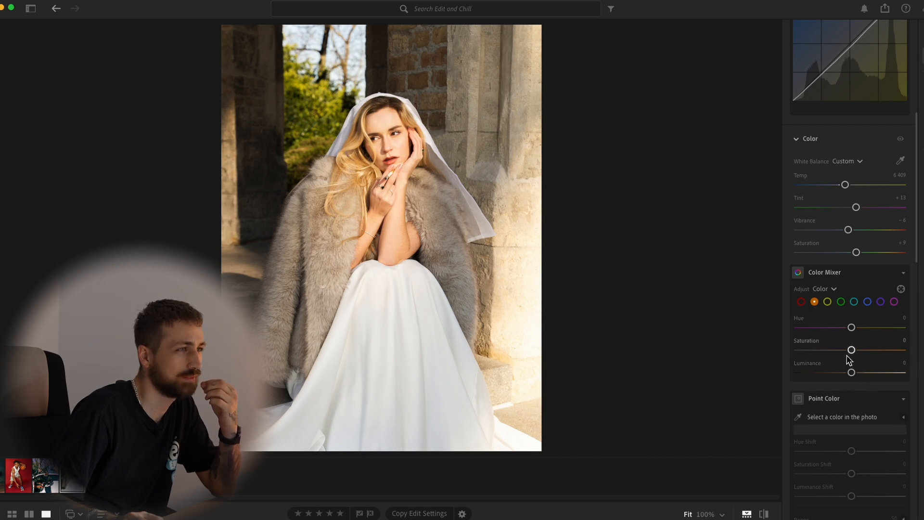
{"action": "left_click_drag", "start_coordinate": [851, 351], "coordinate": [846, 350]}
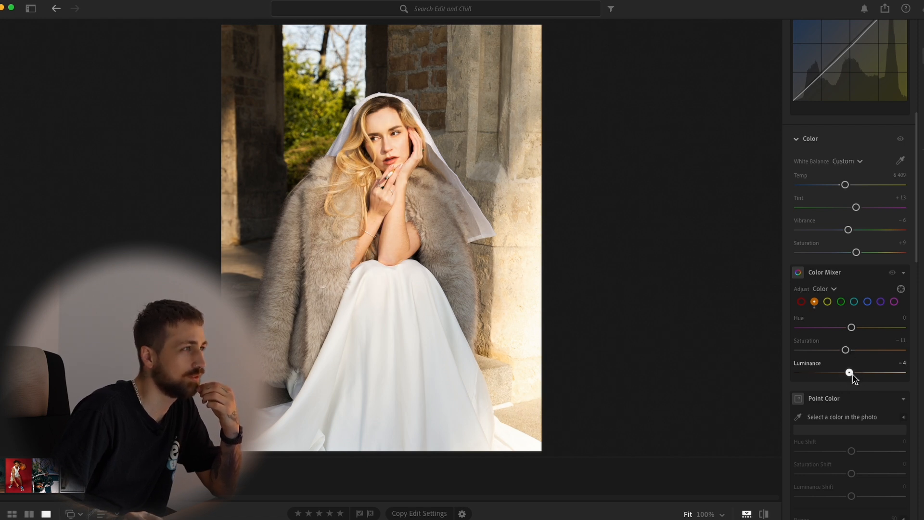
{"action": "left_click", "coordinate": [412, 148]}
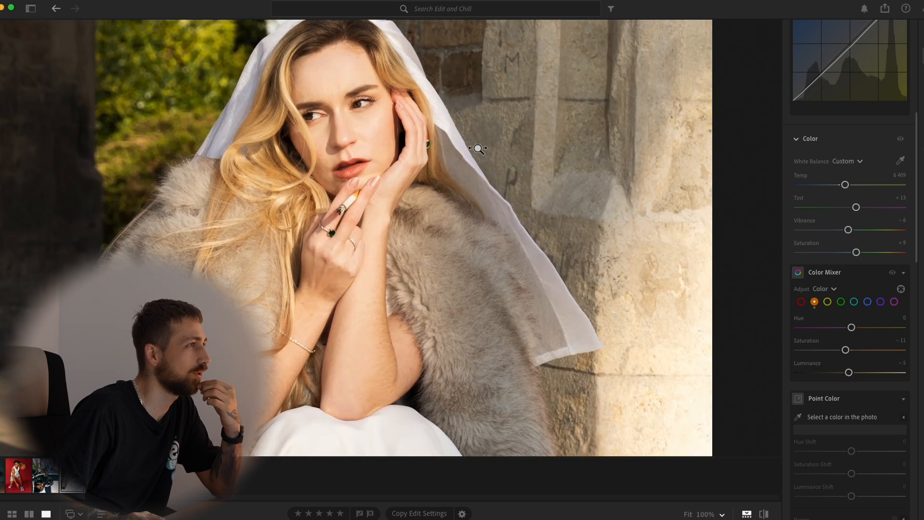
{"action": "left_click", "coordinate": [892, 273]}
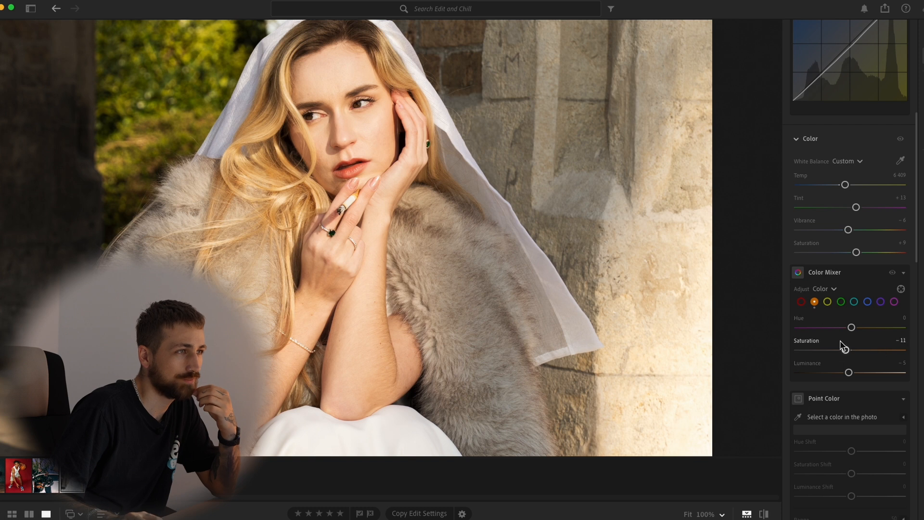
Try lowering the Color Mixer's yellow to Saturation -66, and reset it.
{"action": "left_click", "coordinate": [827, 302]}
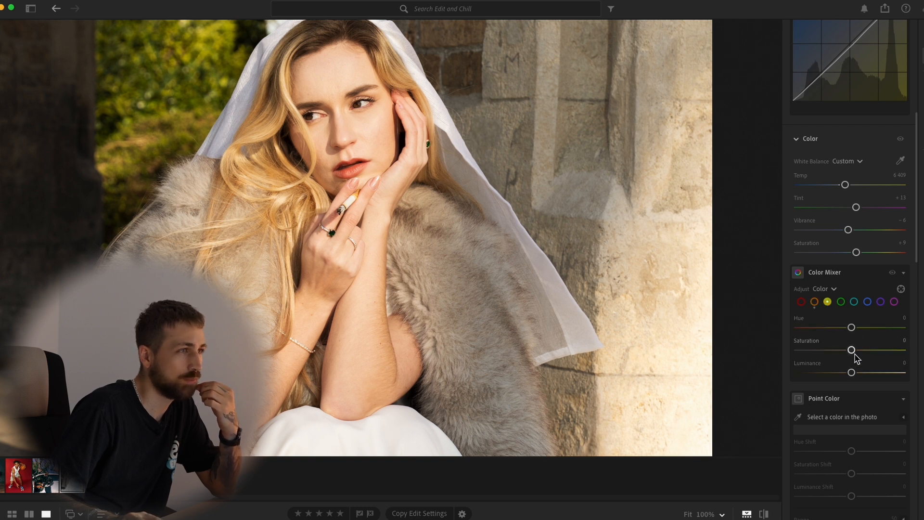
{"action": "left_click_drag", "start_coordinate": [851, 350], "coordinate": [816, 353]}
{"action": "left_click", "coordinate": [672, 334]}
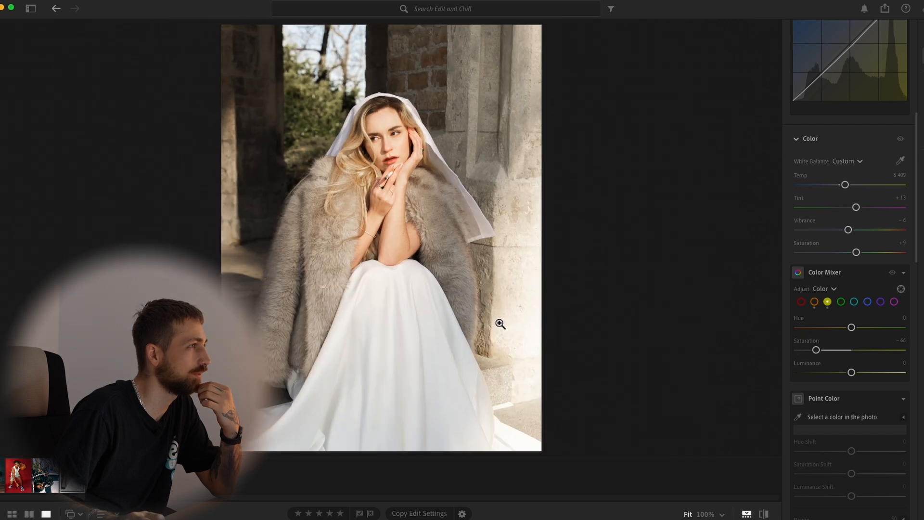
{"action": "double_click", "coordinate": [817, 350]}
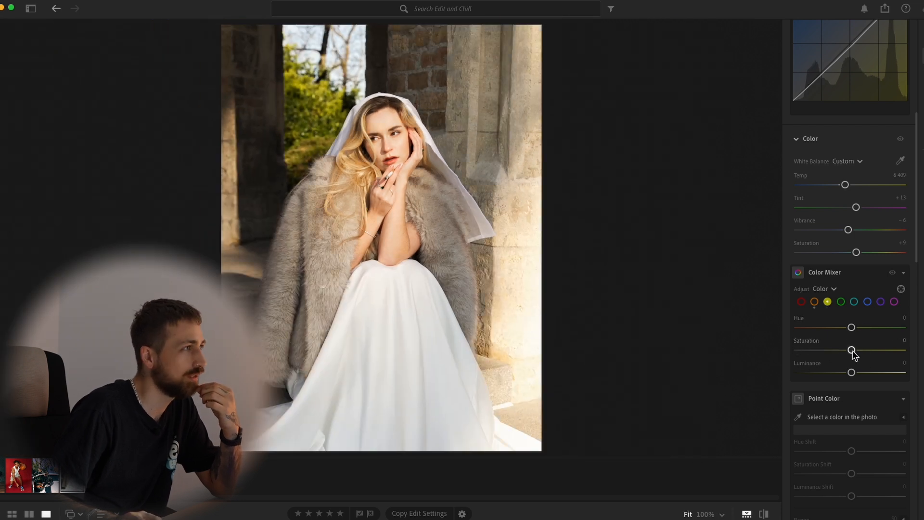
Set the Color Mixer's yellow to Hue +8 and Luminance -13, checking the effect on the bride's face and hair.
{"action": "mouse_move", "coordinate": [851, 328]}
{"action": "left_mouse_down"}
{"action": "mouse_move", "coordinate": [868, 329]}
{"action": "mouse_move", "coordinate": [852, 332]}
{"action": "left_mouse_up"}
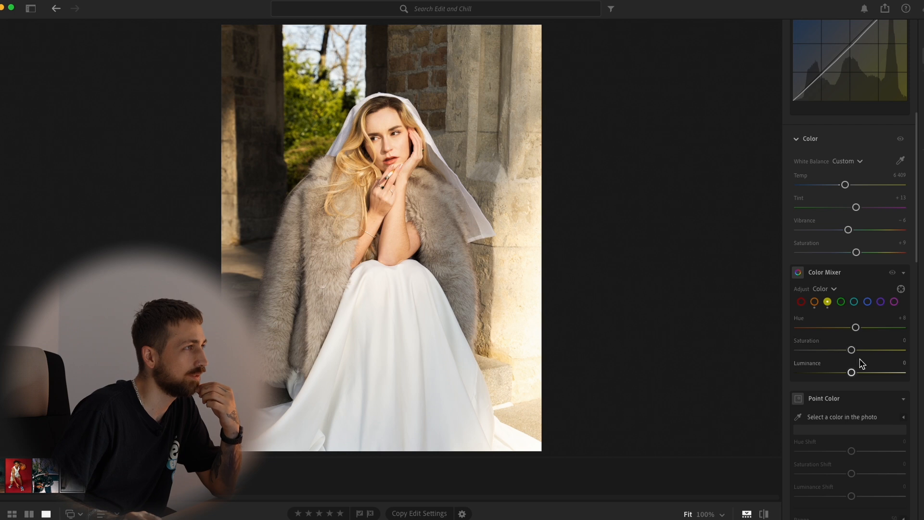
{"action": "left_click_drag", "start_coordinate": [851, 373], "coordinate": [843, 383]}
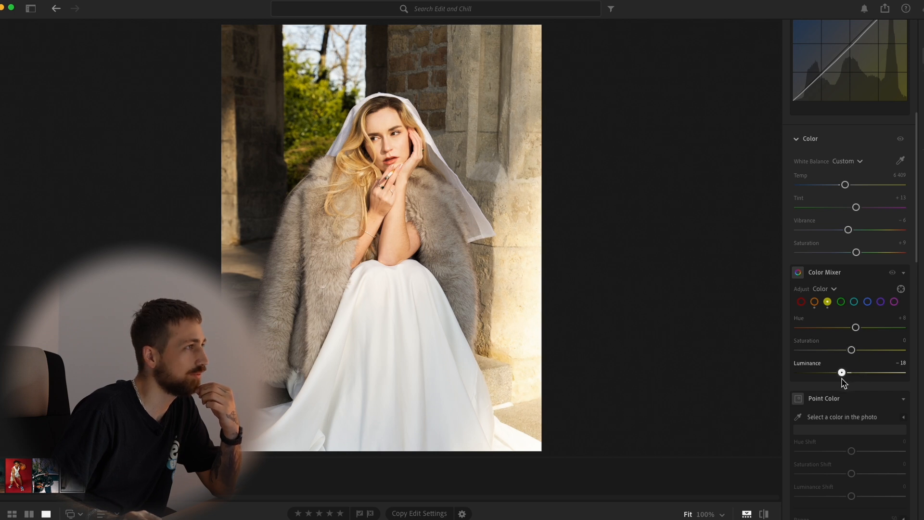
{"action": "left_click", "coordinate": [380, 136]}
{"action": "left_click", "coordinate": [458, 136]}
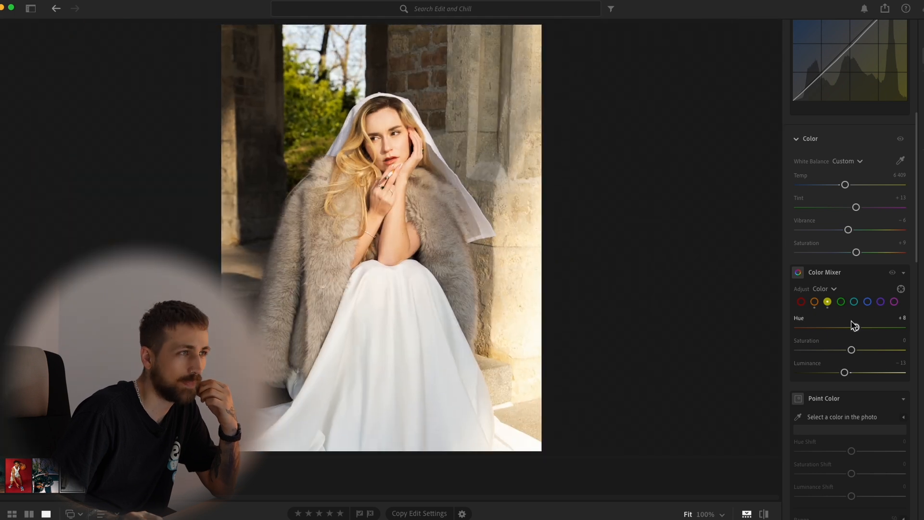
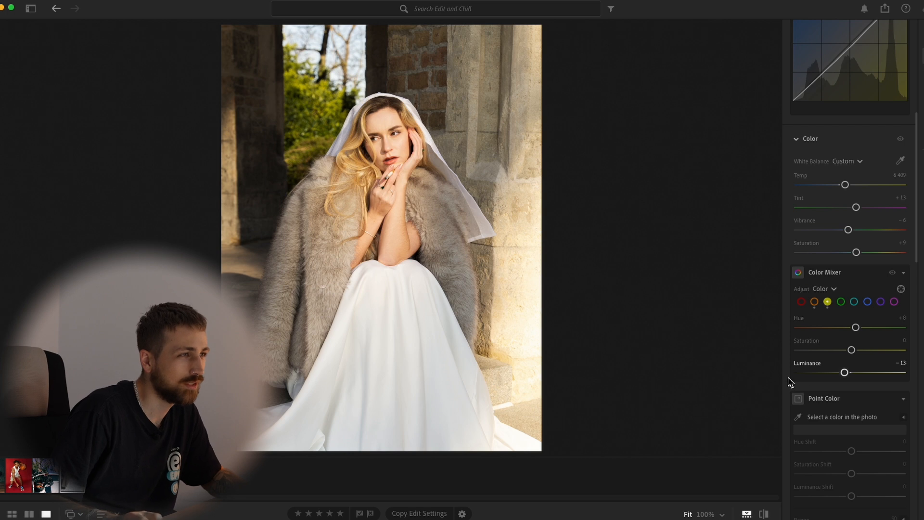
Set the Color Mixer's green to Hue +19, Saturation +6 and Luminance -6, and its blue to Luminance +10 with Saturation reset.
{"action": "left_click", "coordinate": [840, 302]}
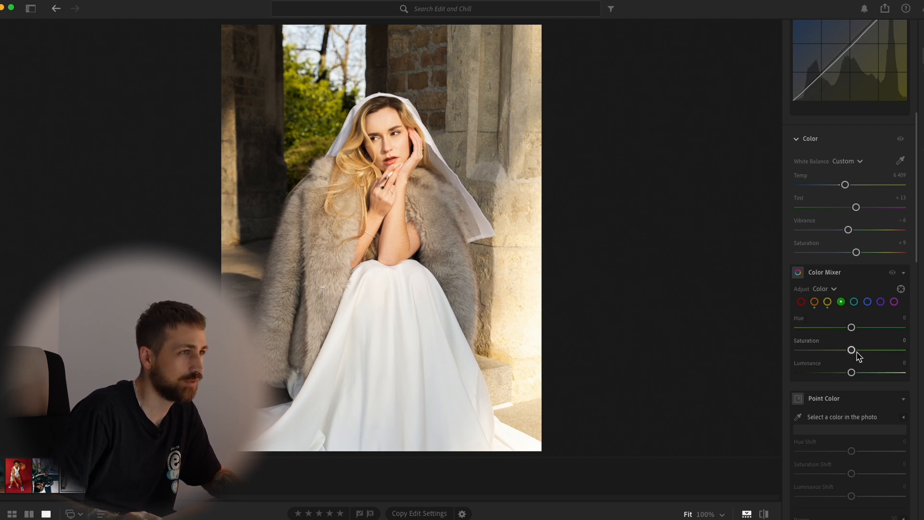
{"action": "left_click_drag", "start_coordinate": [853, 350], "coordinate": [844, 376]}
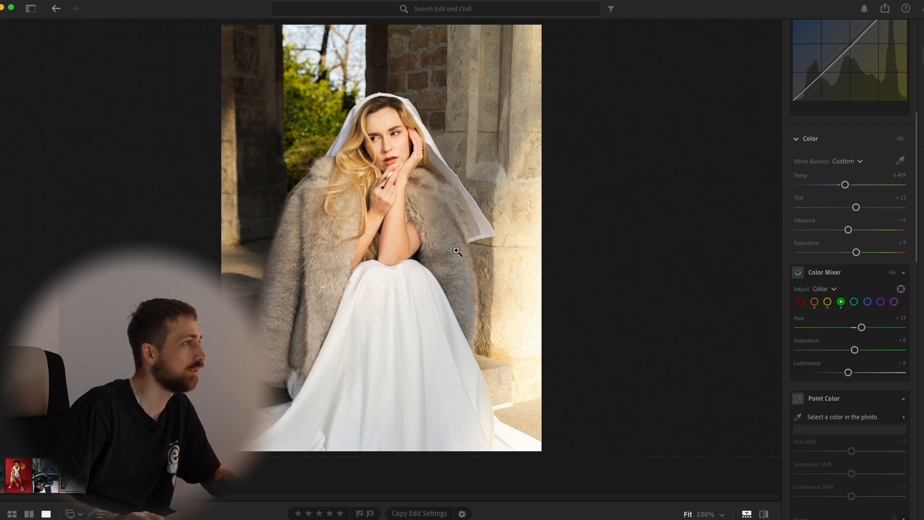
{"action": "left_click", "coordinate": [867, 302]}
{"action": "left_click_drag", "start_coordinate": [852, 355], "coordinate": [861, 378]}
{"action": "double_click", "coordinate": [803, 340]}
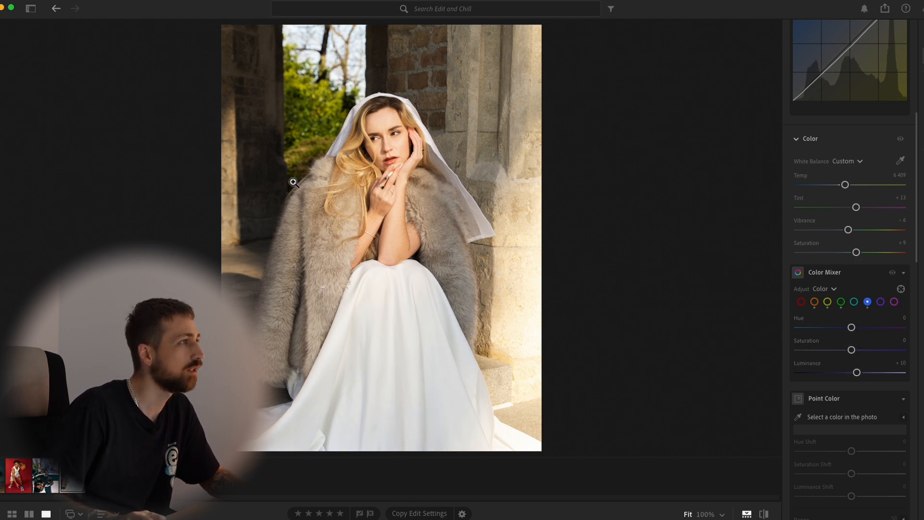
Tint the shadows teal in Color Grading with Hue 168 and Saturation 12.
{"action": "scroll", "coordinate": [855, 312], "scroll_direction": "down", "scroll_amount": 7}
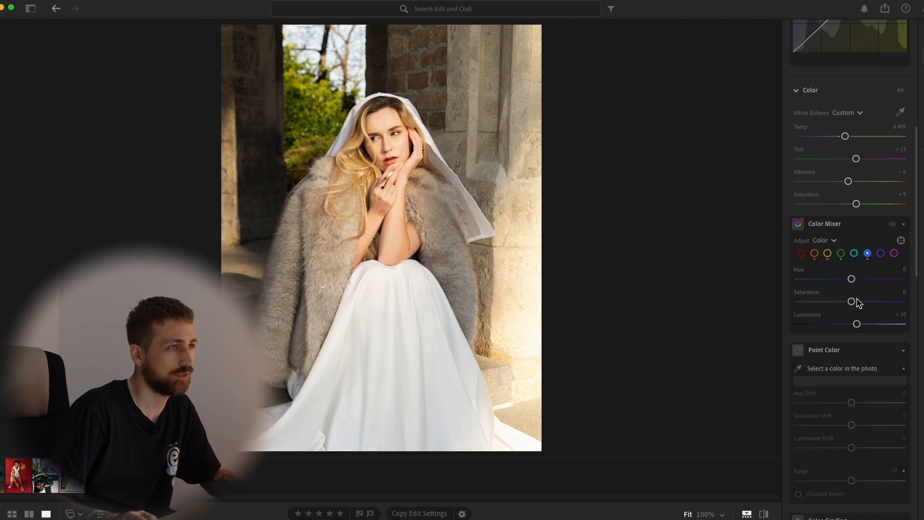
{"action": "left_click", "coordinate": [820, 242]}
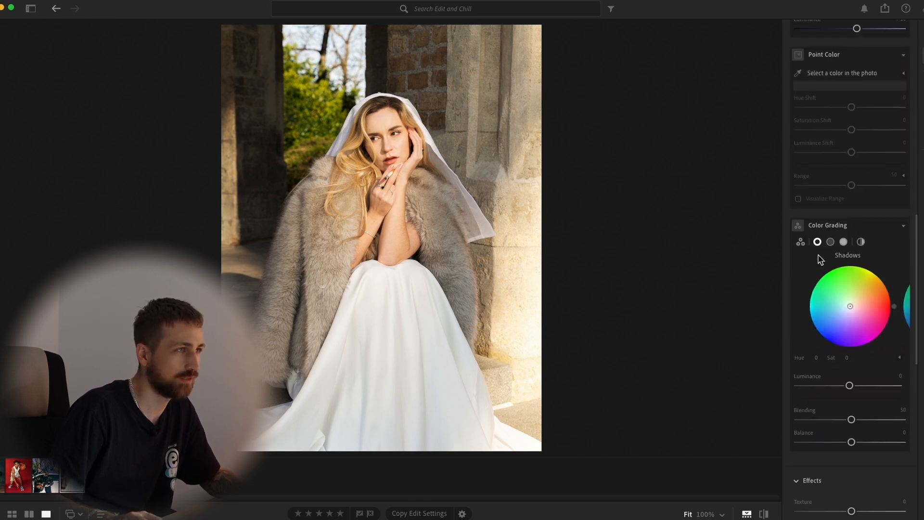
{"action": "left_click_drag", "start_coordinate": [851, 306], "coordinate": [846, 306]}
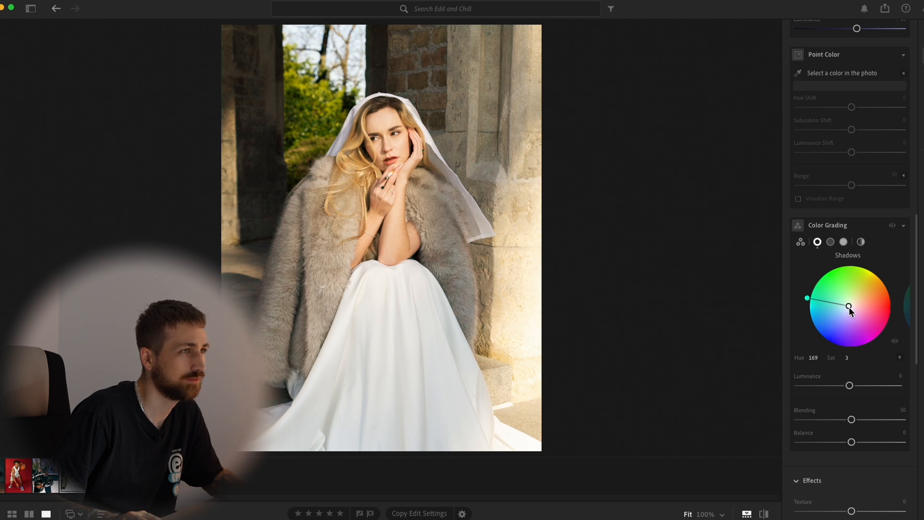
{"action": "mouse_move", "coordinate": [848, 308]}
{"action": "left_mouse_down"}
{"action": "mouse_move", "coordinate": [808, 307]}
{"action": "mouse_move", "coordinate": [816, 340]}
{"action": "mouse_move", "coordinate": [804, 320]}
{"action": "mouse_move", "coordinate": [800, 262]}
{"action": "mouse_move", "coordinate": [897, 241]}
{"action": "mouse_move", "coordinate": [848, 239]}
{"action": "mouse_move", "coordinate": [758, 264]}
{"action": "mouse_move", "coordinate": [699, 262]}
{"action": "left_mouse_up"}
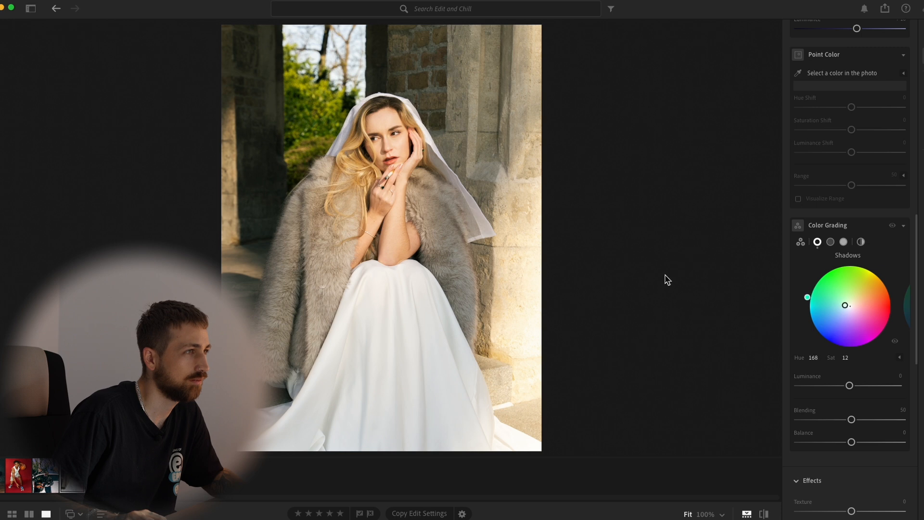
Tint the highlights orange in Color Grading with Hue 35 and Saturation 39, checking the effect on the bride's face and hands.
{"action": "left_click", "coordinate": [830, 241]}
{"action": "left_click", "coordinate": [843, 241]}
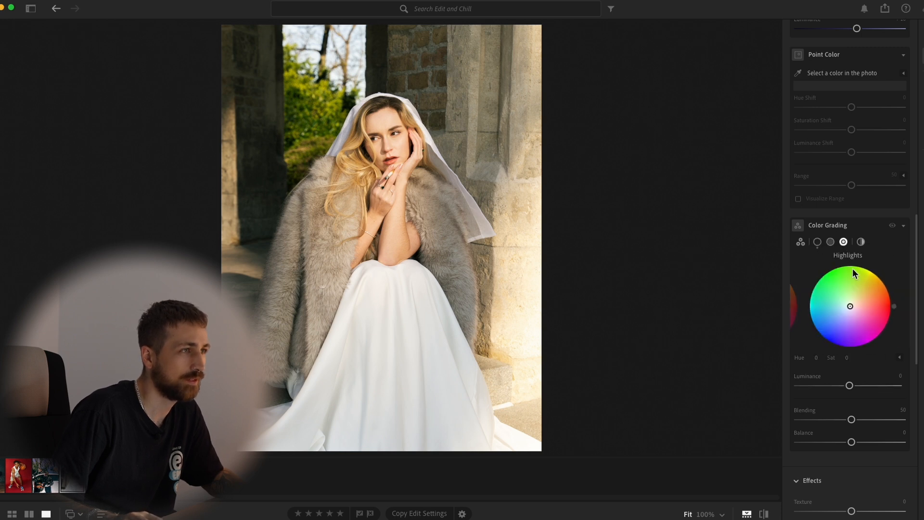
{"action": "left_click_drag", "start_coordinate": [854, 304], "coordinate": [856, 292]}
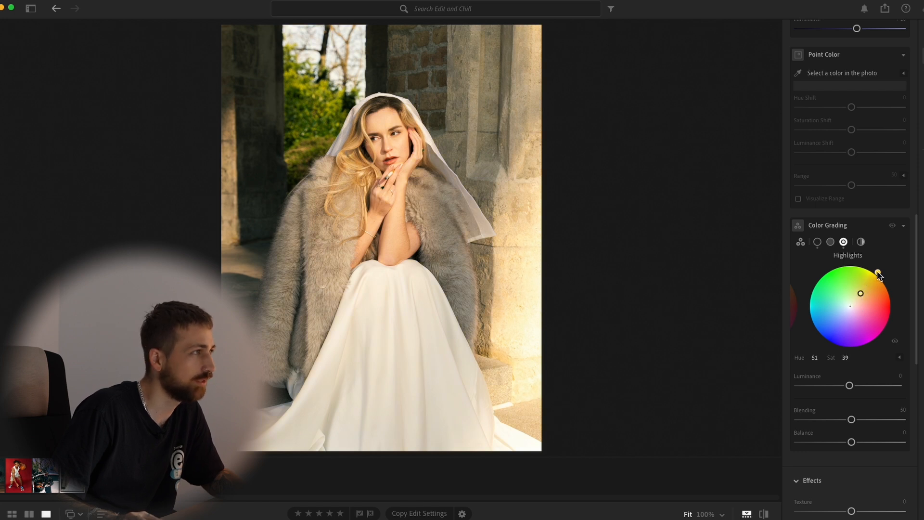
{"action": "left_click_drag", "start_coordinate": [878, 273], "coordinate": [879, 272]}
{"action": "left_click", "coordinate": [441, 124]}
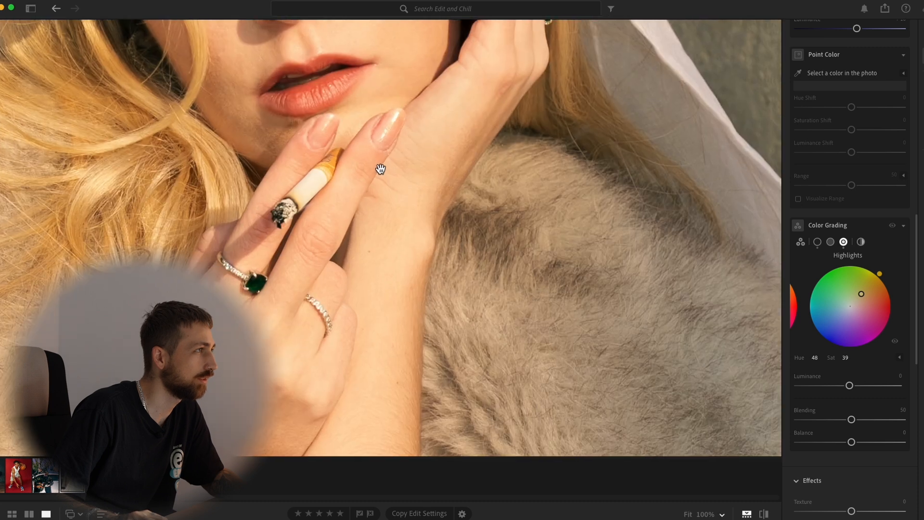
{"action": "left_click", "coordinate": [379, 165]}
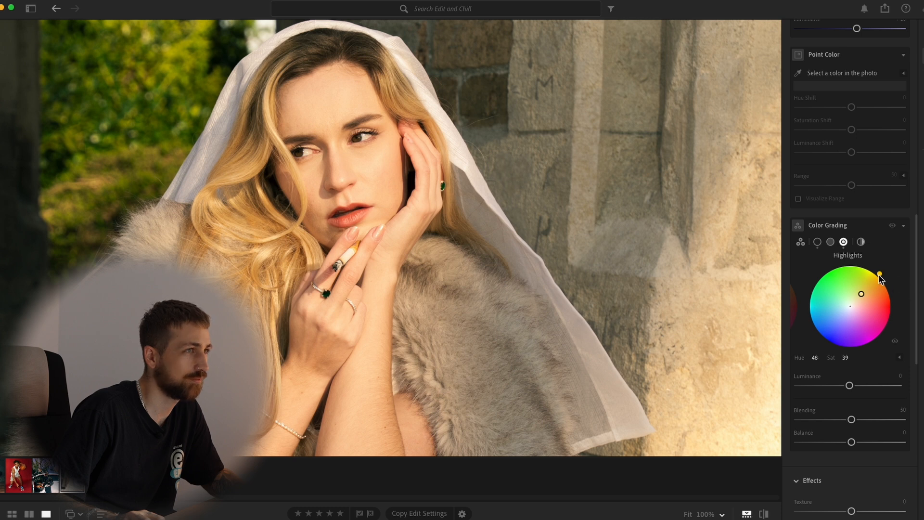
{"action": "left_click_drag", "start_coordinate": [879, 277], "coordinate": [888, 278]}
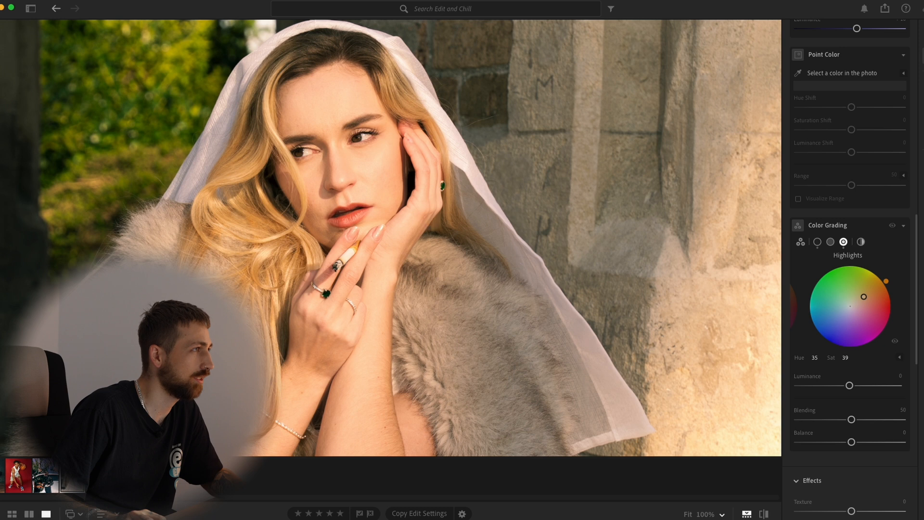
{"action": "key", "text": "z"}
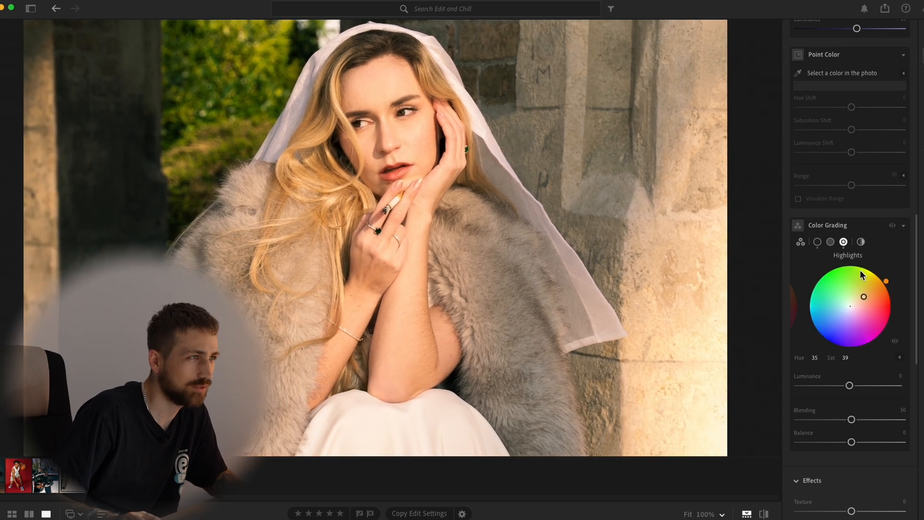
Tint the midtones orange in Color Grading with Hue 25 and Saturation 13, viewing the result on the whole photo.
{"action": "left_click", "coordinate": [830, 242]}
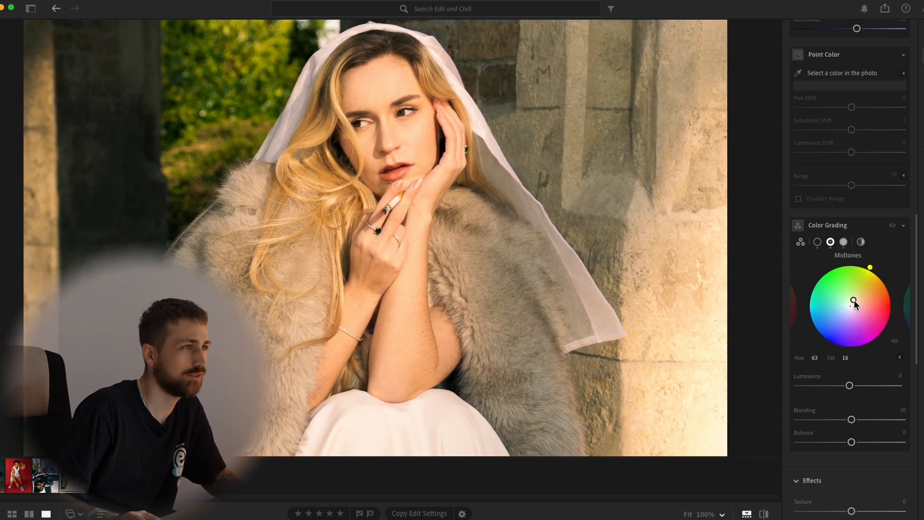
{"action": "mouse_move", "coordinate": [853, 299]}
{"action": "left_mouse_down"}
{"action": "mouse_move", "coordinate": [873, 268]}
{"action": "mouse_move", "coordinate": [844, 263]}
{"action": "mouse_move", "coordinate": [865, 266]}
{"action": "mouse_move", "coordinate": [899, 315]}
{"action": "mouse_move", "coordinate": [896, 283]}
{"action": "mouse_move", "coordinate": [905, 284]}
{"action": "left_mouse_up"}
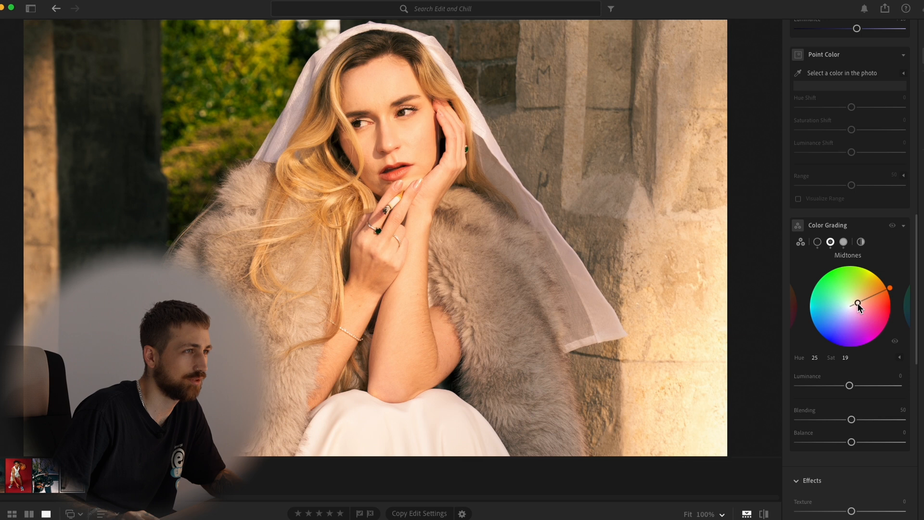
{"action": "left_click_drag", "start_coordinate": [858, 304], "coordinate": [856, 303]}
{"action": "left_click", "coordinate": [412, 237]}
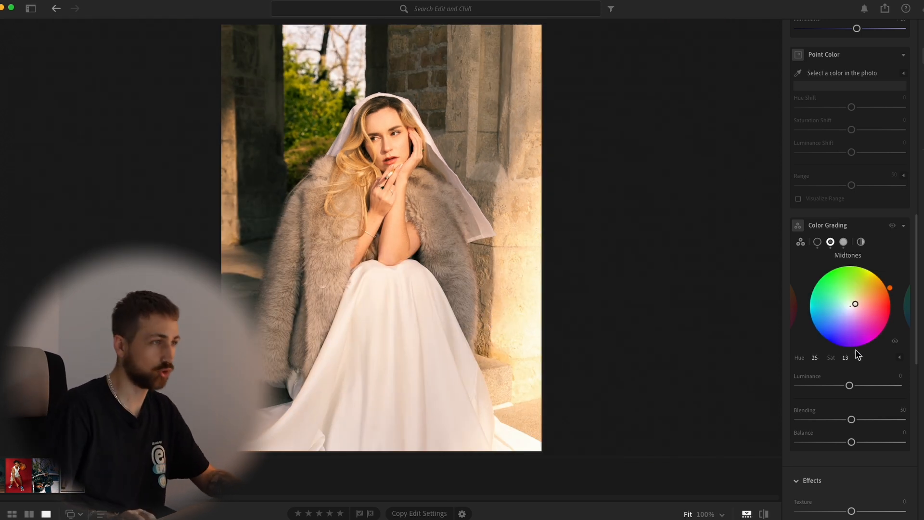
Try changing the luminance of the shadows, highlights and midtones in Color Grading, and reset it.
{"action": "scroll", "coordinate": [858, 355], "scroll_direction": "down", "scroll_amount": 1}
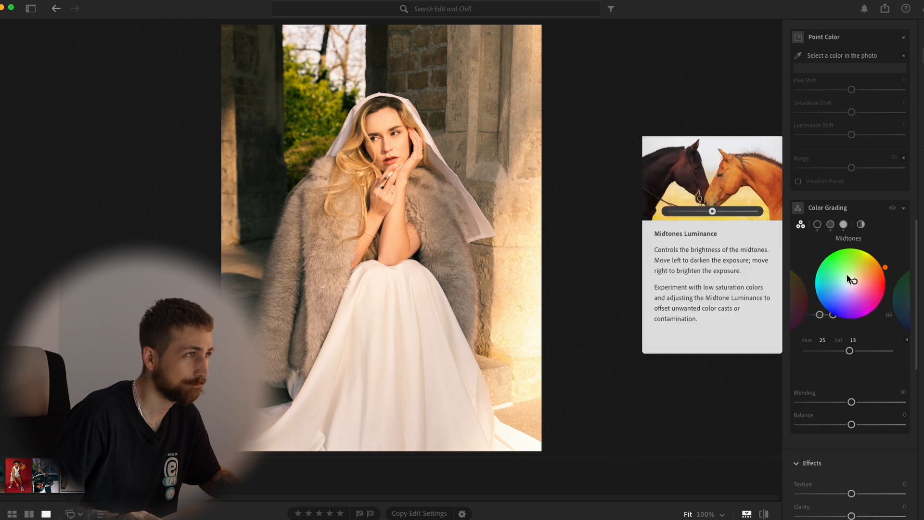
{"action": "mouse_move", "coordinate": [824, 366]}
{"action": "left_mouse_down"}
{"action": "mouse_move", "coordinate": [807, 367]}
{"action": "mouse_move", "coordinate": [829, 369]}
{"action": "left_mouse_up"}
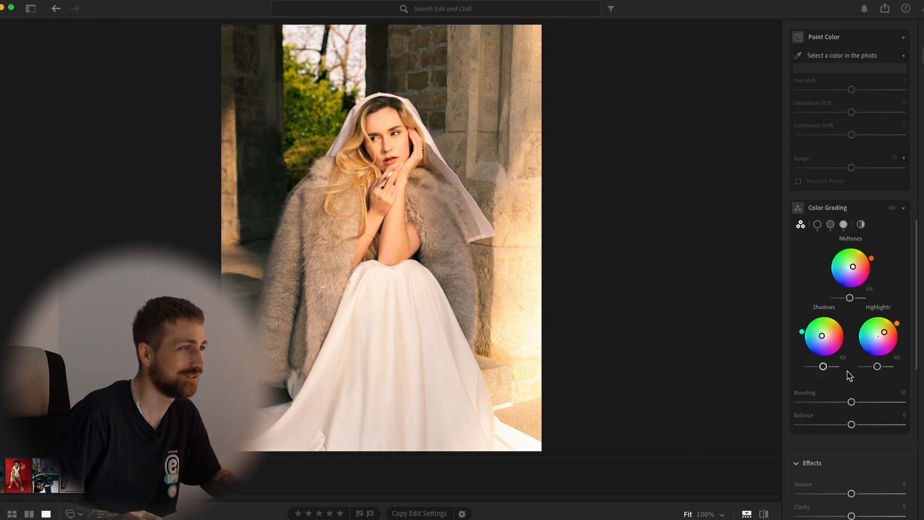
{"action": "mouse_move", "coordinate": [878, 367]}
{"action": "left_mouse_down"}
{"action": "mouse_move", "coordinate": [891, 366]}
{"action": "mouse_move", "coordinate": [879, 371]}
{"action": "left_mouse_up"}
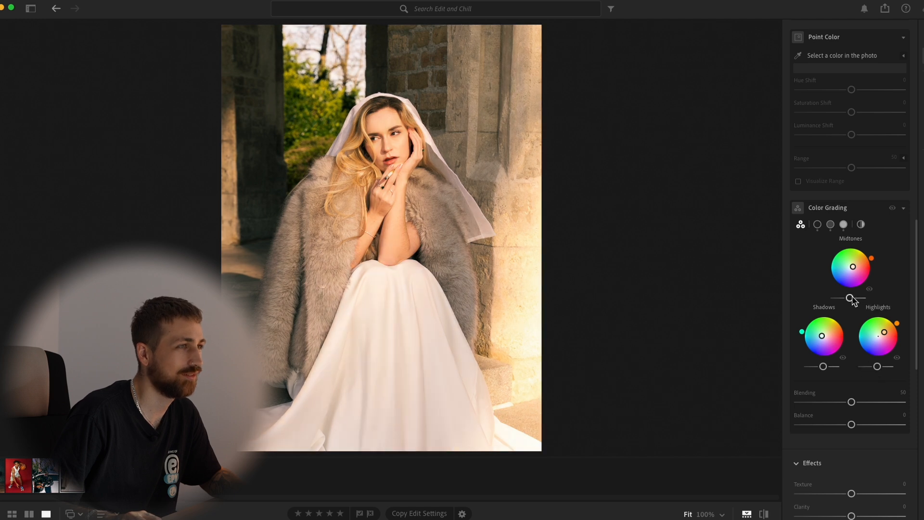
{"action": "mouse_move", "coordinate": [849, 298]}
{"action": "left_mouse_down"}
{"action": "mouse_move", "coordinate": [865, 298]}
{"action": "mouse_move", "coordinate": [837, 300]}
{"action": "left_mouse_up"}
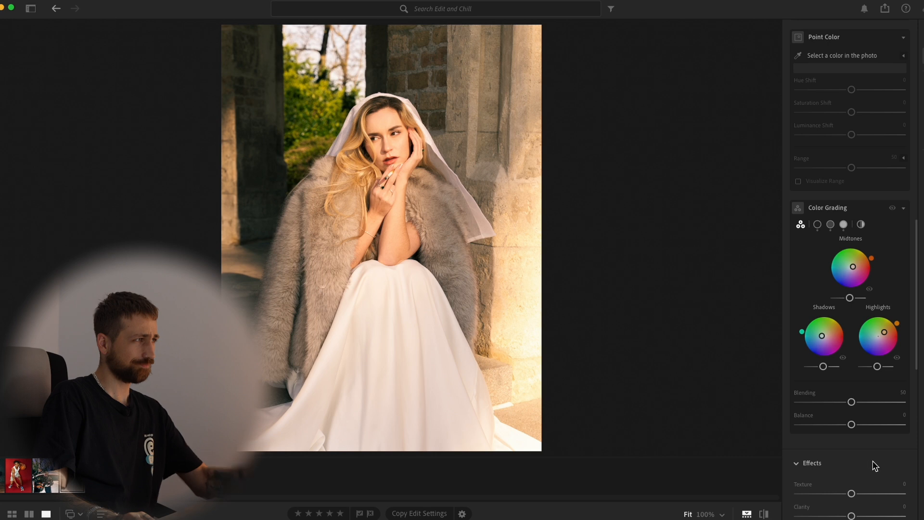
Lower Clarity to about -15 and add Grain 27 with Roughness 44, inspecting the grain on the bride's face.
{"action": "scroll", "coordinate": [874, 484], "scroll_direction": "down", "scroll_amount": 3}
{"action": "left_click_drag", "start_coordinate": [851, 407], "coordinate": [843, 408]}
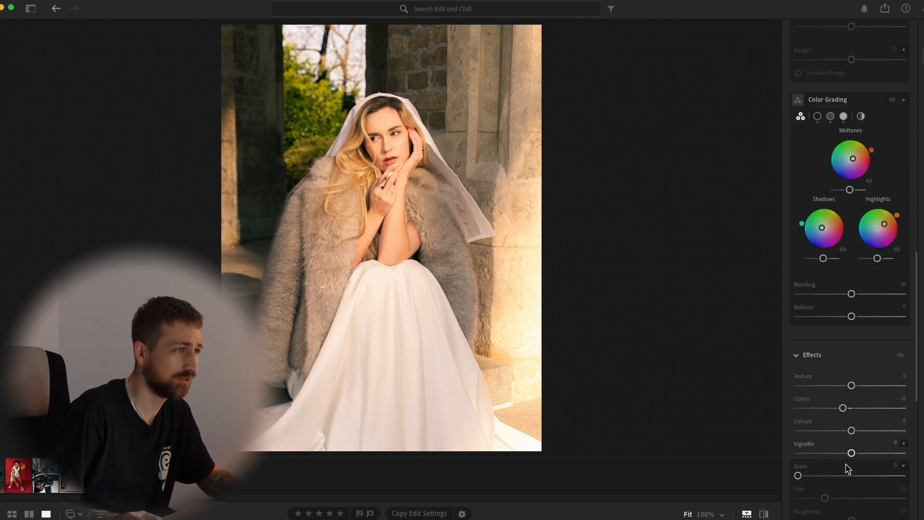
{"action": "left_click_drag", "start_coordinate": [798, 476], "coordinate": [827, 476]}
{"action": "left_click", "coordinate": [395, 116]}
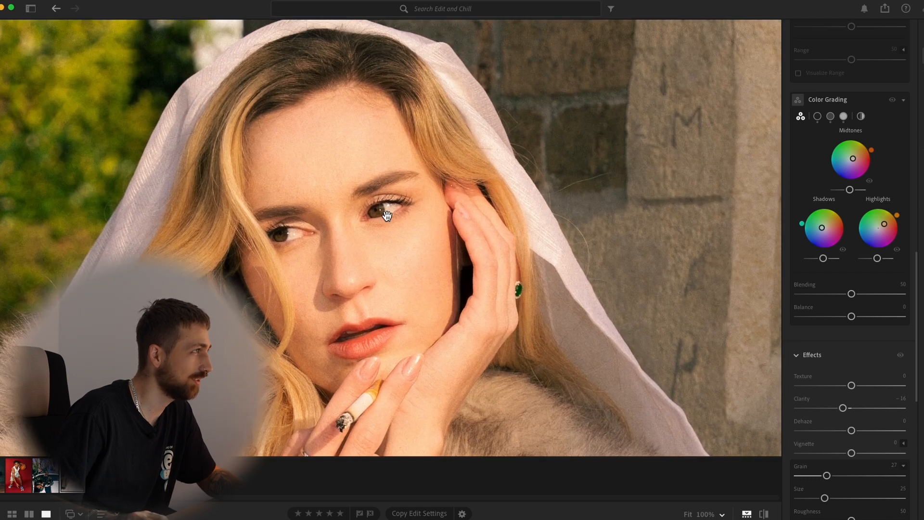
{"action": "left_click_drag", "start_coordinate": [387, 215], "coordinate": [445, 341]}
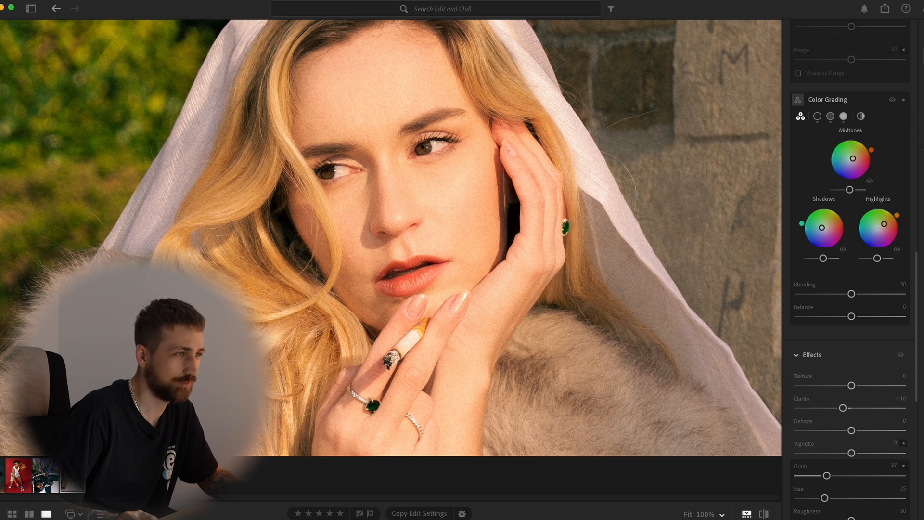
{"action": "left_click", "coordinate": [456, 223]}
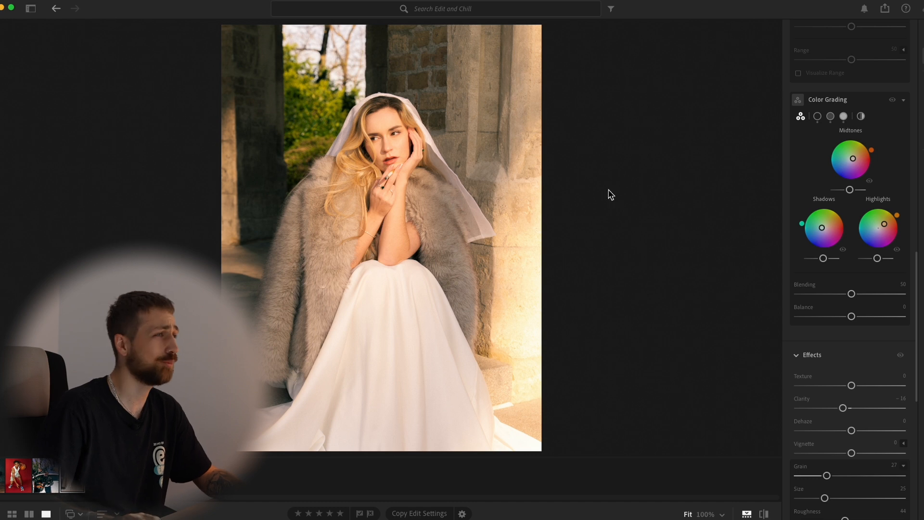
Create a subject mask, invert it to cover the background, and lower its Exposure to -0.52.
{"action": "scroll", "coordinate": [884, 129], "scroll_direction": "up", "scroll_amount": 4}
{"action": "scroll", "coordinate": [885, 129], "scroll_direction": "up", "scroll_amount": 4}
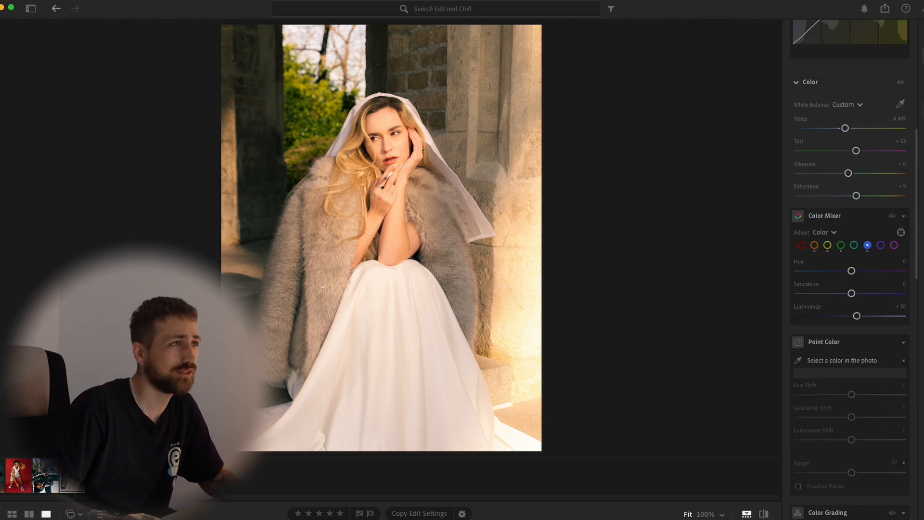
{"action": "key", "text": "m"}
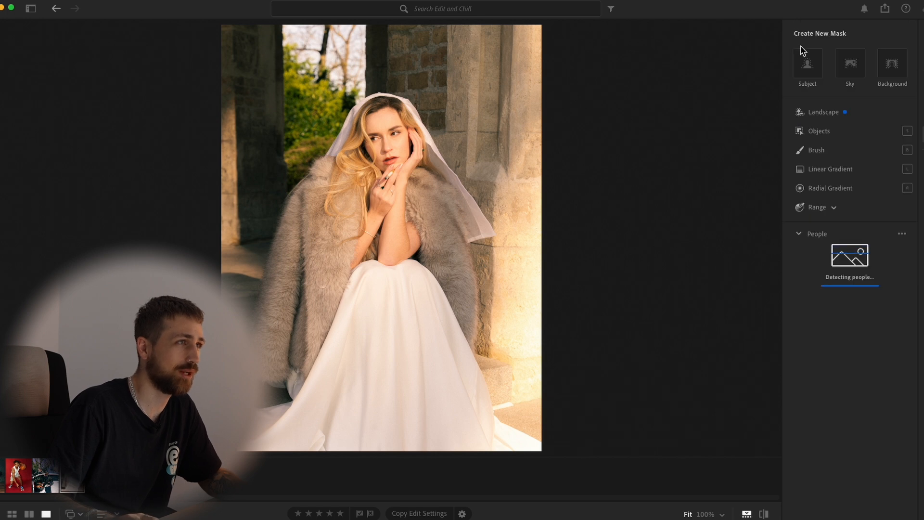
{"action": "left_click", "coordinate": [811, 71]}
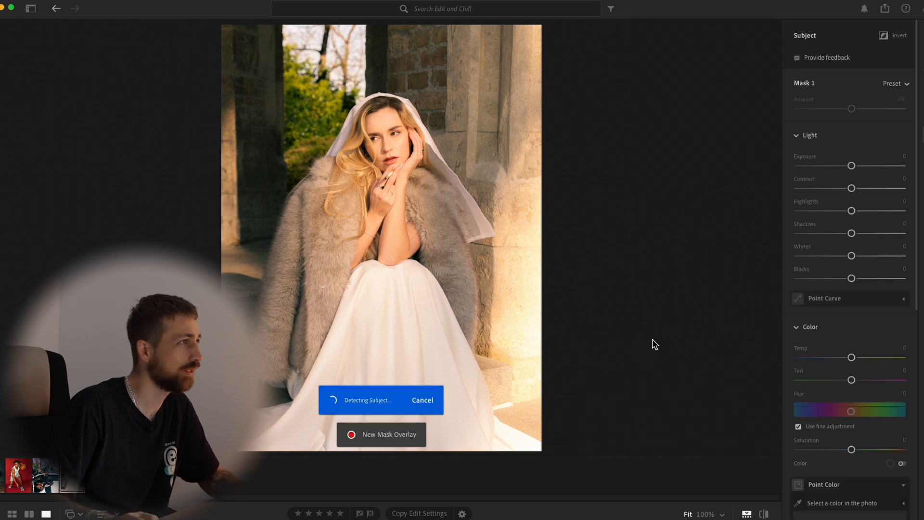
{"action": "left_click", "coordinate": [894, 35]}
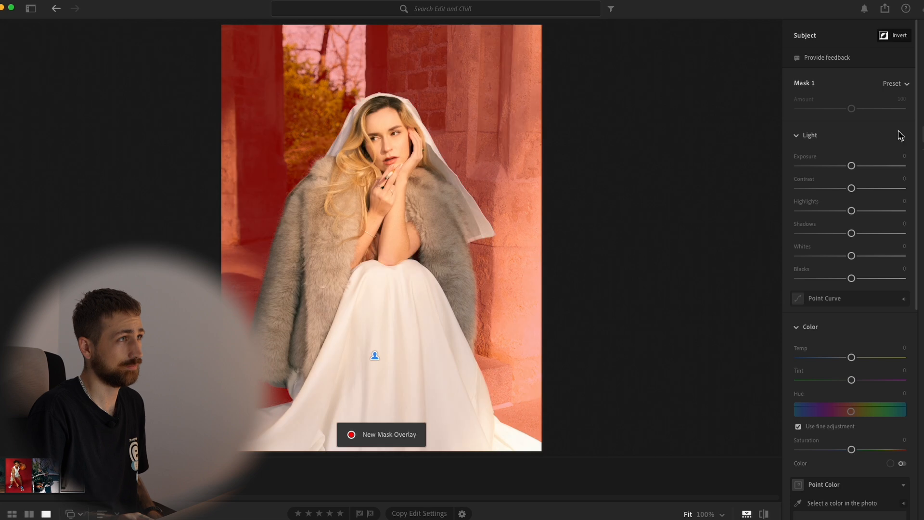
{"action": "left_click_drag", "start_coordinate": [851, 168], "coordinate": [846, 172]}
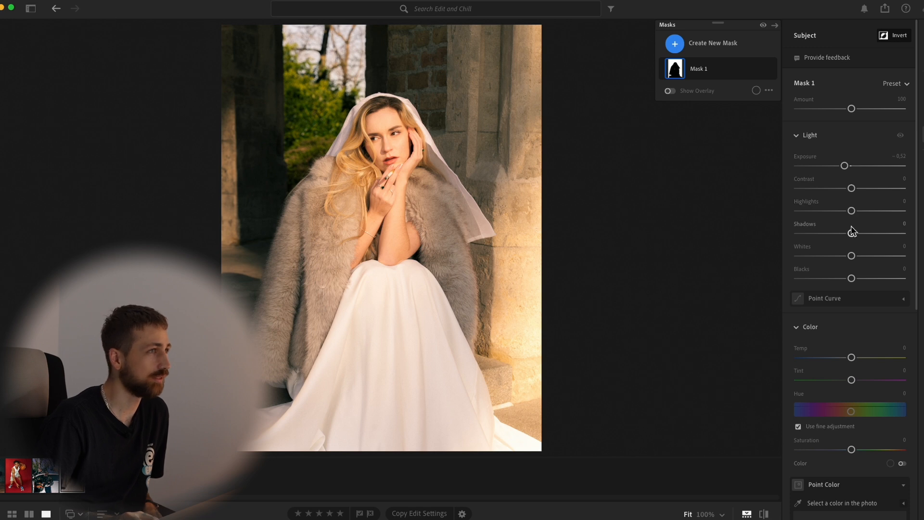
Try lowering Highlights, Whites and Blacks on the background mask, and reset all three.
{"action": "left_click_drag", "start_coordinate": [850, 210], "coordinate": [808, 210]}
{"action": "double_click", "coordinate": [803, 202]}
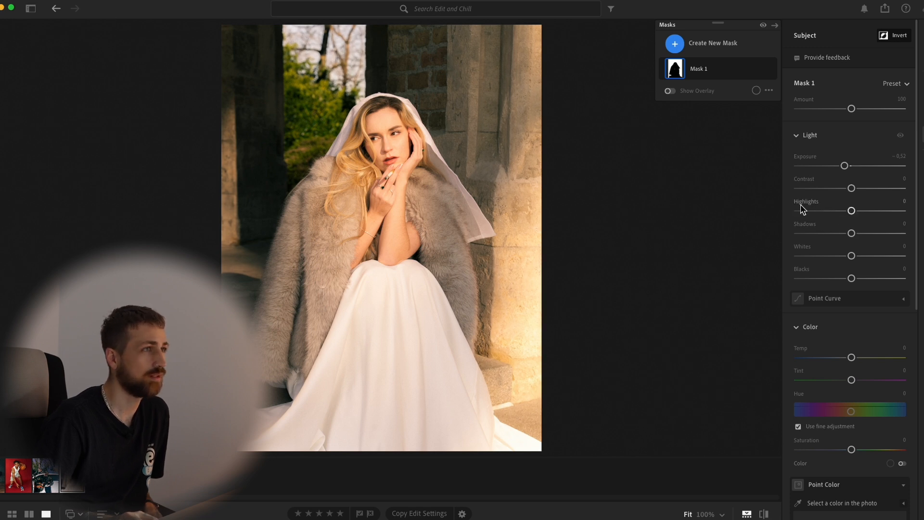
{"action": "left_click_drag", "start_coordinate": [851, 256], "coordinate": [707, 294]}
{"action": "double_click", "coordinate": [803, 247]}
{"action": "left_click_drag", "start_coordinate": [804, 294], "coordinate": [848, 314]}
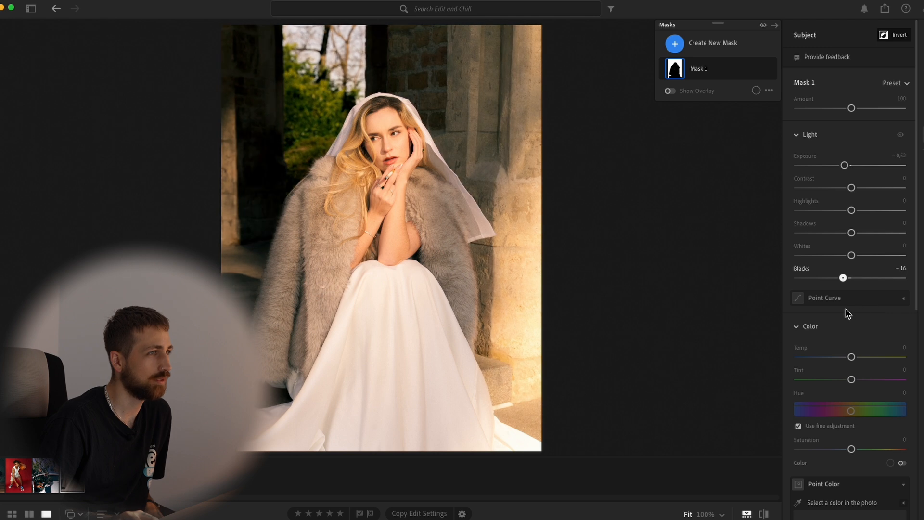
{"action": "double_click", "coordinate": [804, 271]}
Try warming the background mask with Temp +36, and reset it.
{"action": "scroll", "coordinate": [860, 264], "scroll_direction": "down", "scroll_amount": 1}
{"action": "scroll", "coordinate": [860, 260], "scroll_direction": "down", "scroll_amount": 4}
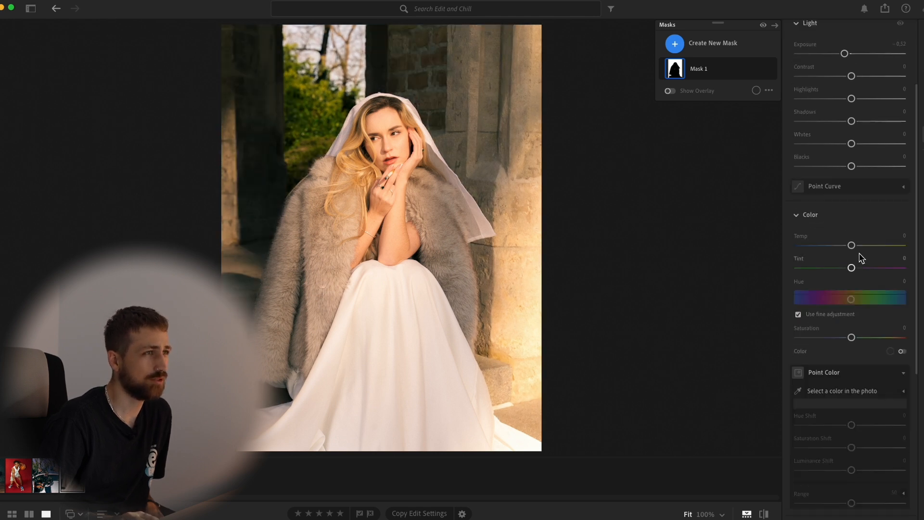
{"action": "left_click_drag", "start_coordinate": [851, 246], "coordinate": [873, 252]}
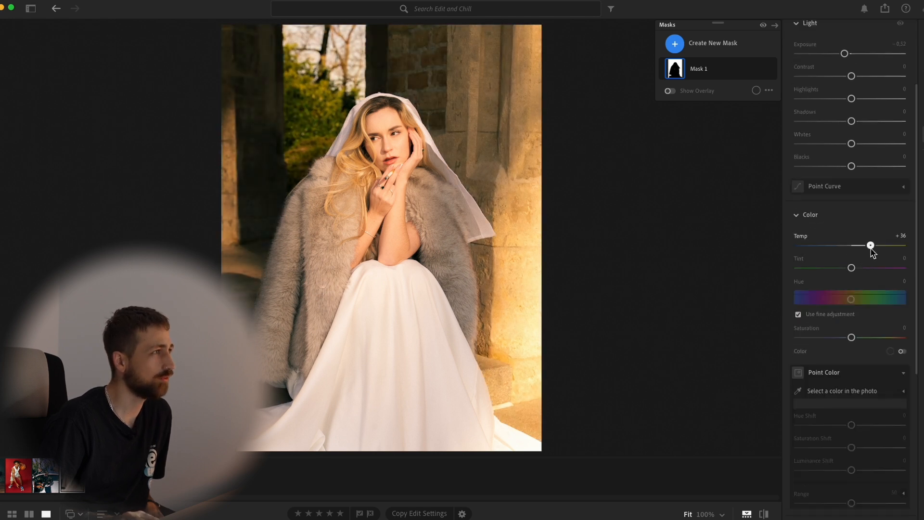
{"action": "double_click", "coordinate": [801, 237]}
Try adjusting Dehaze on the background mask, and reset it.
{"action": "scroll", "coordinate": [875, 279], "scroll_direction": "down", "scroll_amount": 2}
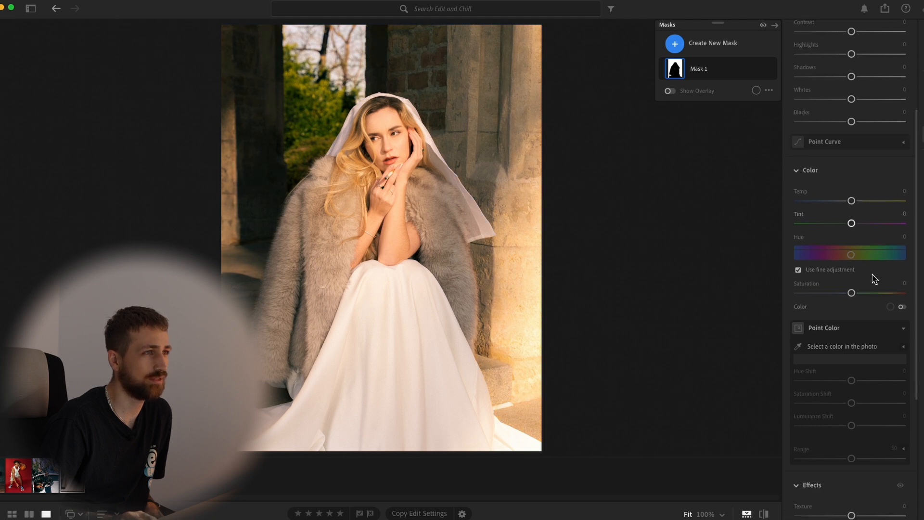
{"action": "scroll", "coordinate": [871, 276], "scroll_direction": "down", "scroll_amount": 1}
{"action": "scroll", "coordinate": [862, 268], "scroll_direction": "up", "scroll_amount": 8}
{"action": "scroll", "coordinate": [859, 268], "scroll_direction": "down", "scroll_amount": 12}
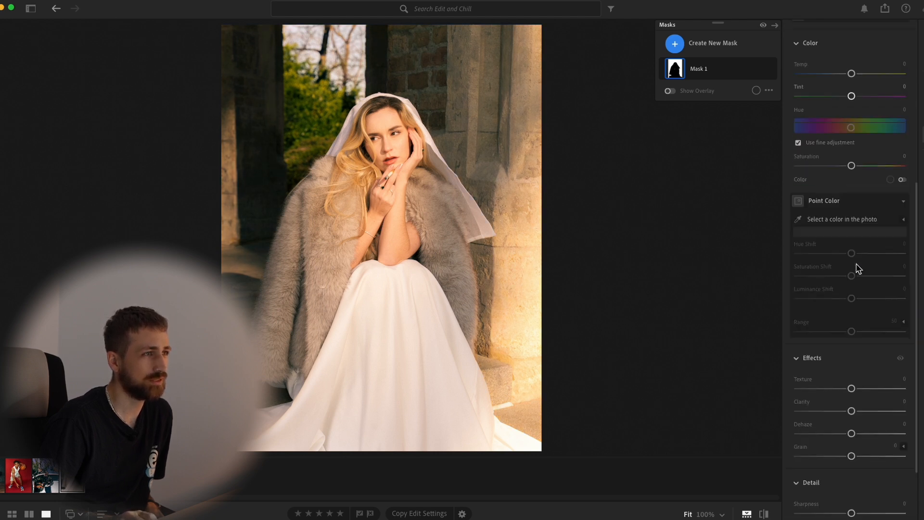
{"action": "scroll", "coordinate": [859, 268], "scroll_direction": "down", "scroll_amount": 4}
{"action": "mouse_move", "coordinate": [852, 341]}
{"action": "left_mouse_down"}
{"action": "mouse_move", "coordinate": [842, 342]}
{"action": "mouse_move", "coordinate": [865, 345]}
{"action": "mouse_move", "coordinate": [852, 350]}
{"action": "left_mouse_up"}
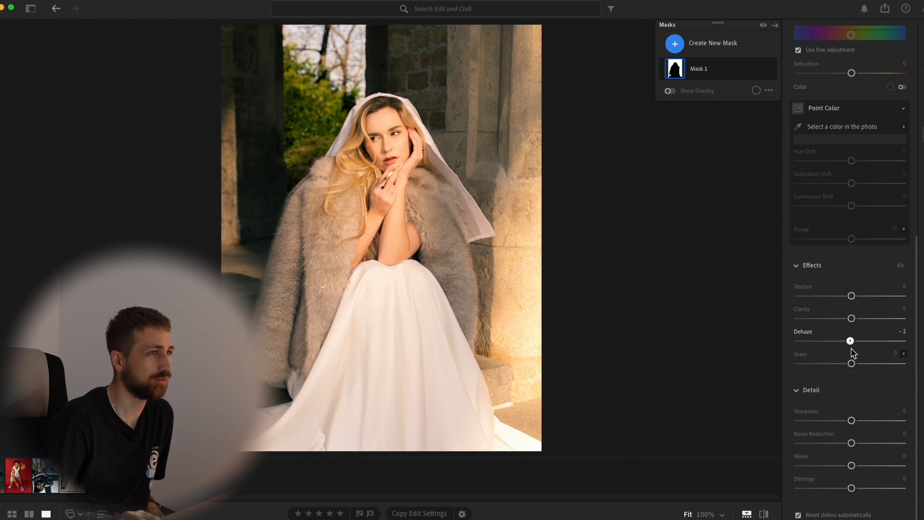
{"action": "double_click", "coordinate": [809, 333]}
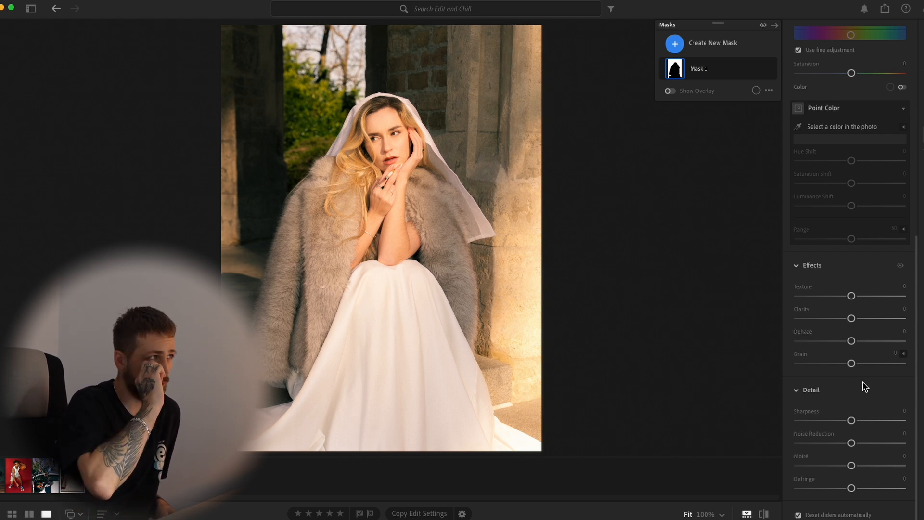
Leave masking and compare the edited bride portrait with the original photo.
{"action": "scroll", "coordinate": [859, 385], "scroll_direction": "up", "scroll_amount": 3}
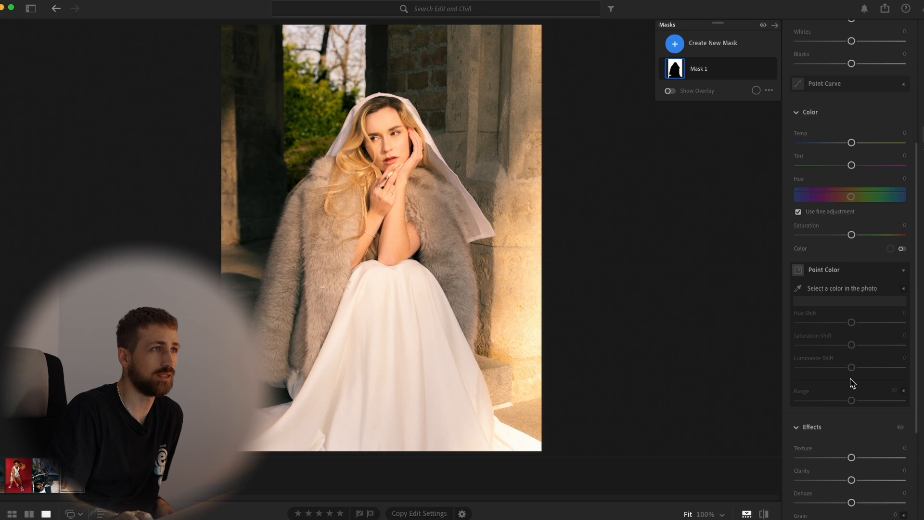
{"action": "scroll", "coordinate": [851, 383], "scroll_direction": "up", "scroll_amount": 4}
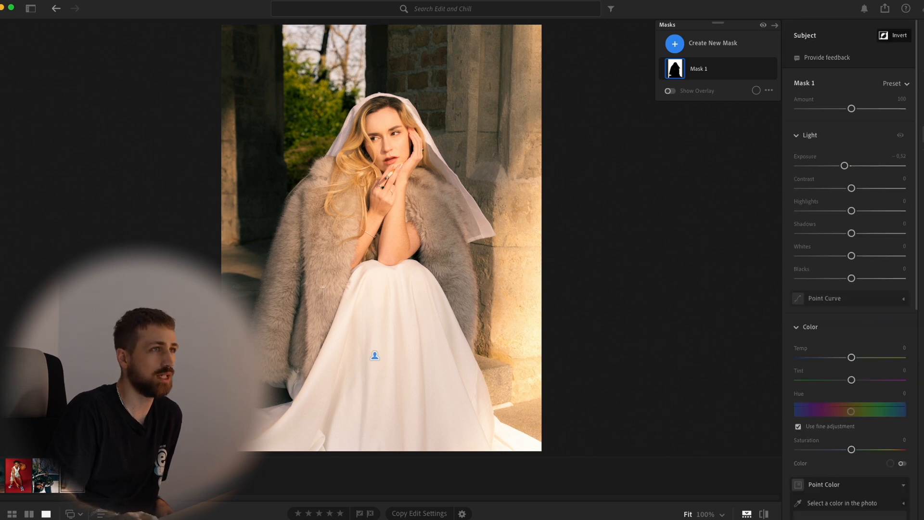
{"action": "key", "text": "m"}
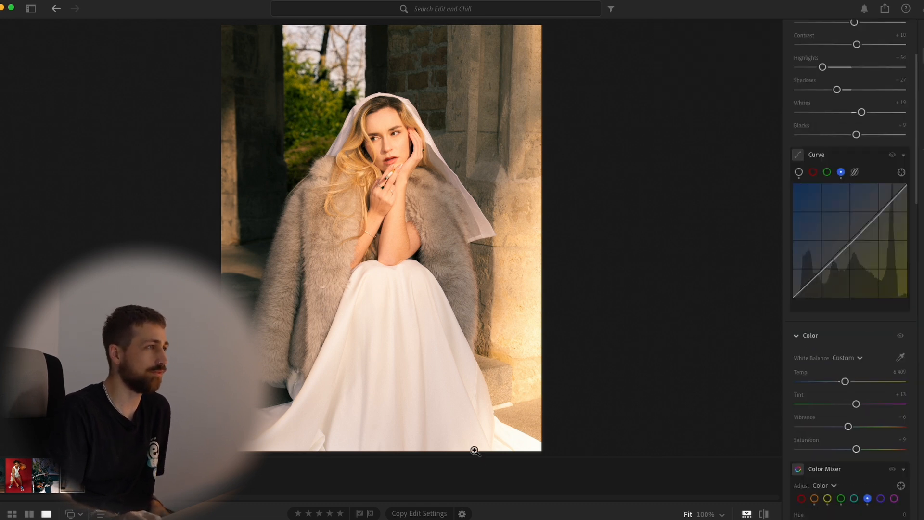
{"action": "left_click", "coordinate": [764, 514]}
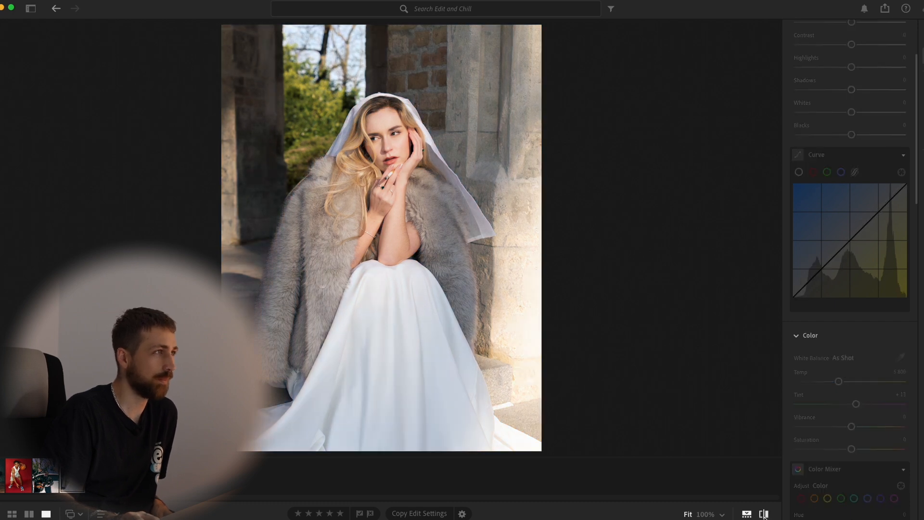
{"action": "left_click", "coordinate": [764, 514]}
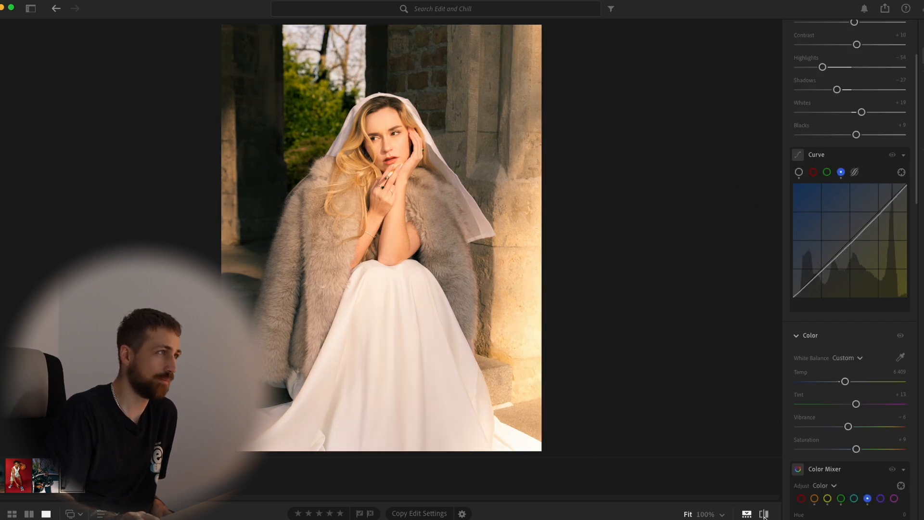
{"action": "left_click", "coordinate": [404, 116]}
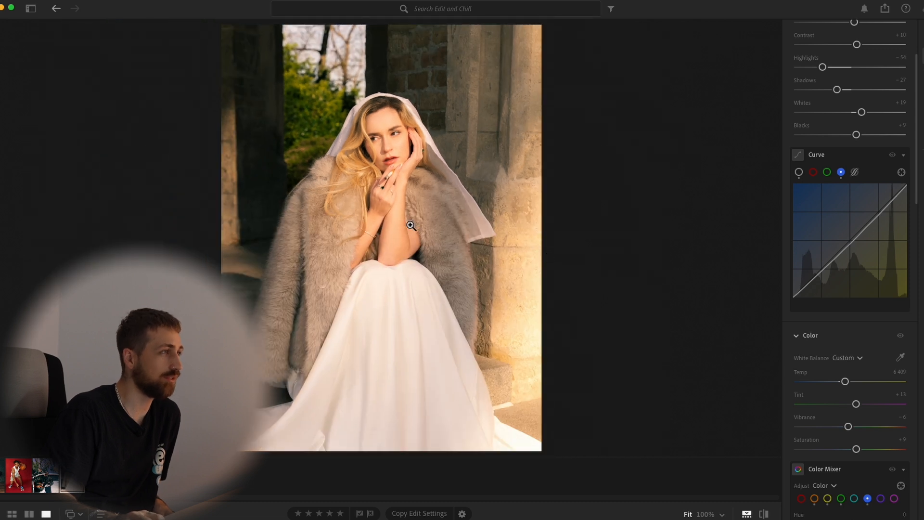